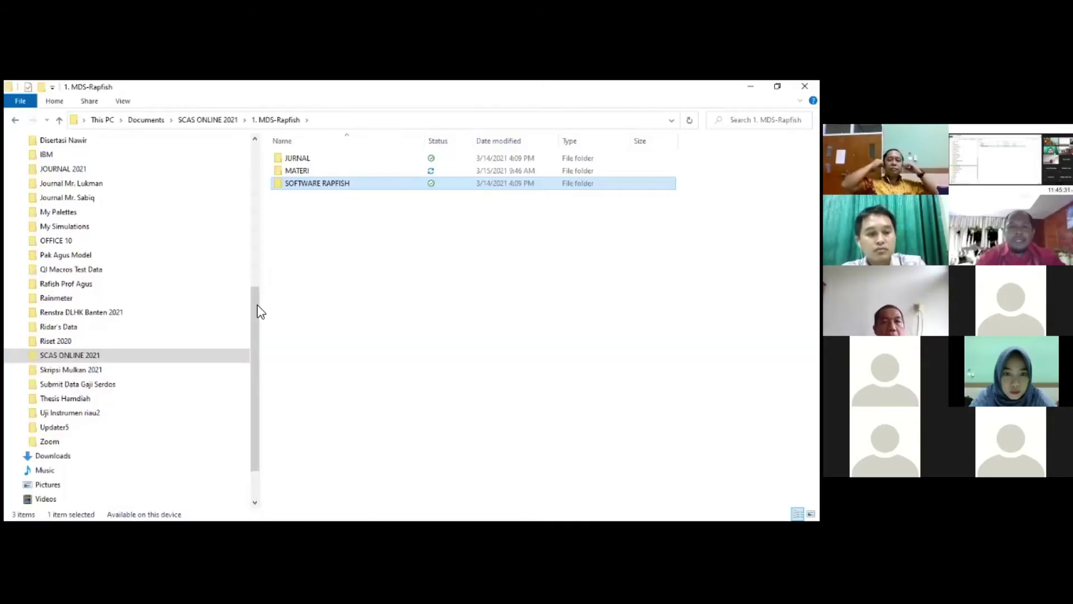
Step: Collapse the Documents folder tree and select the SOFTWARE RAPFISH folder in 1. MDS-Rapfish
left_click(274, 152)
scroll(257, 185, "up", 1)
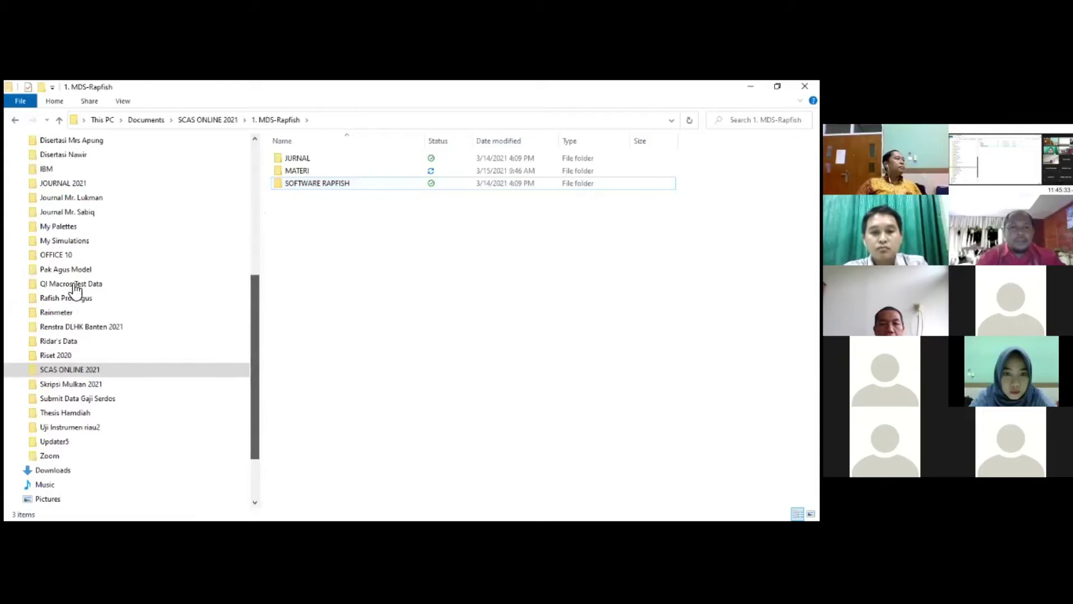
scroll(29, 295, "up", 6)
left_click(16, 276)
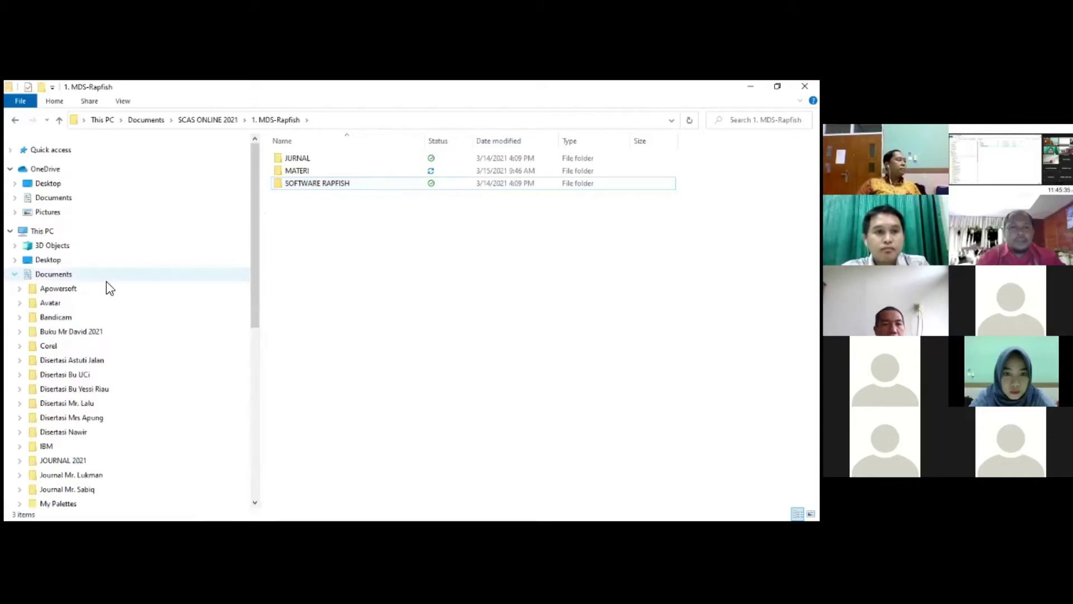
left_click(371, 187)
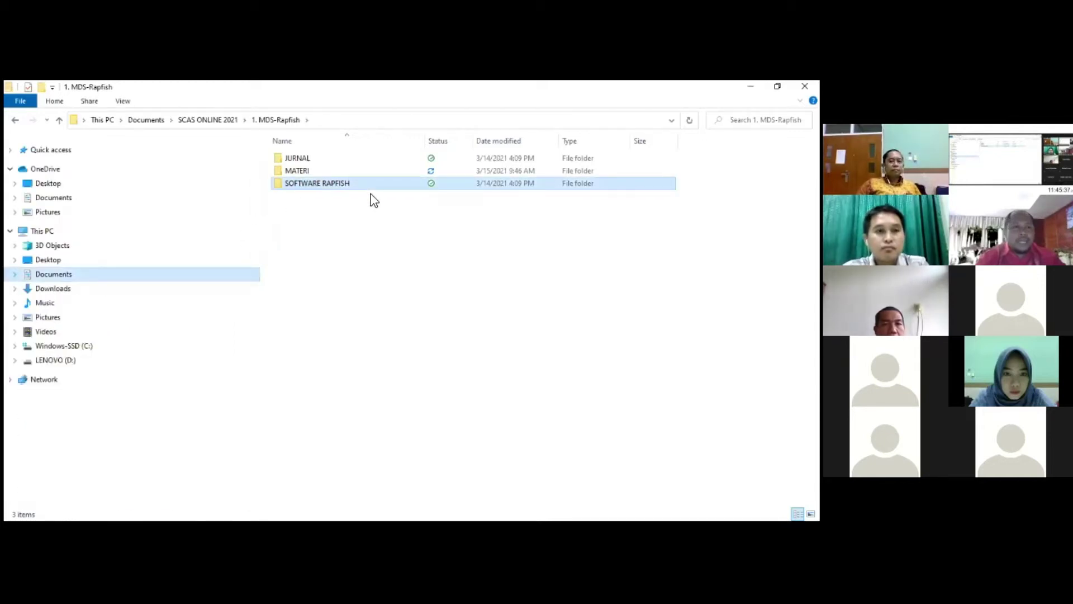
Step: Copy the SOFTWARE RAPFISH folder from 1. MDS-Rapfish
double_click(327, 187)
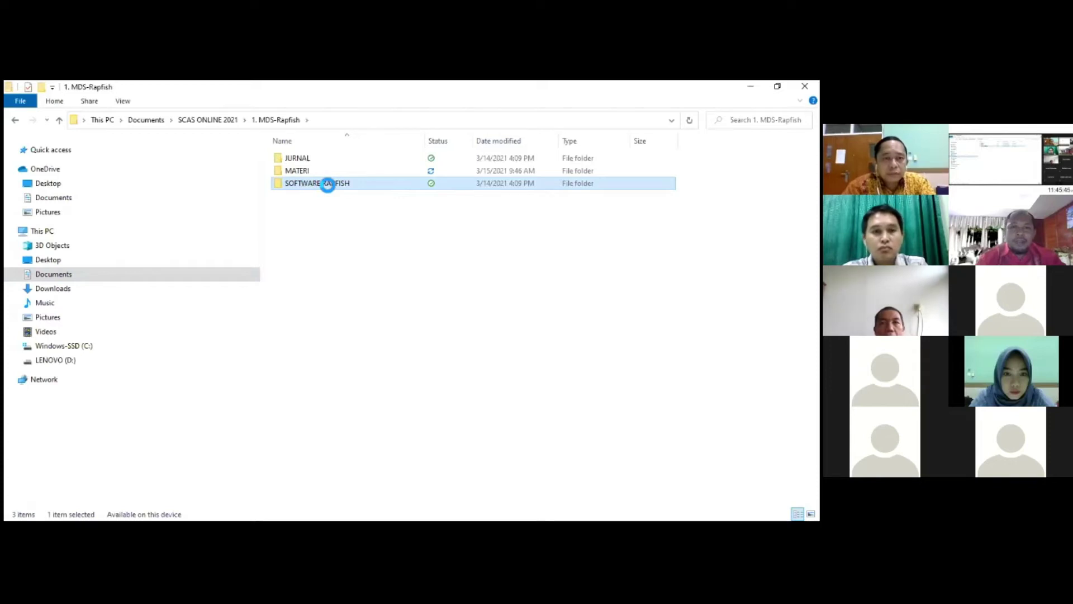
right_click(325, 183)
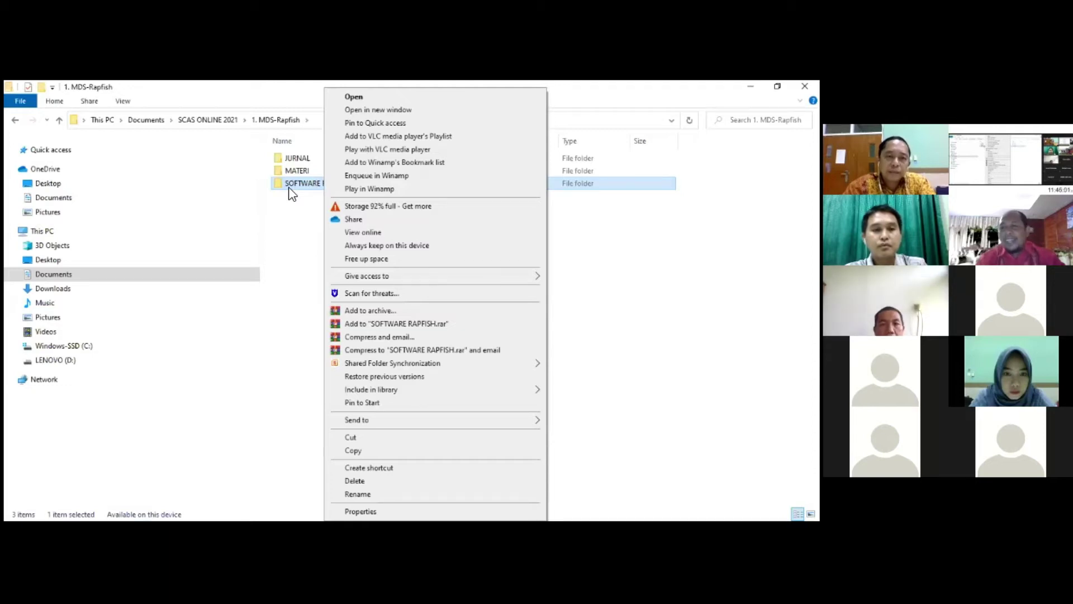
left_click(324, 189)
double_click(325, 185)
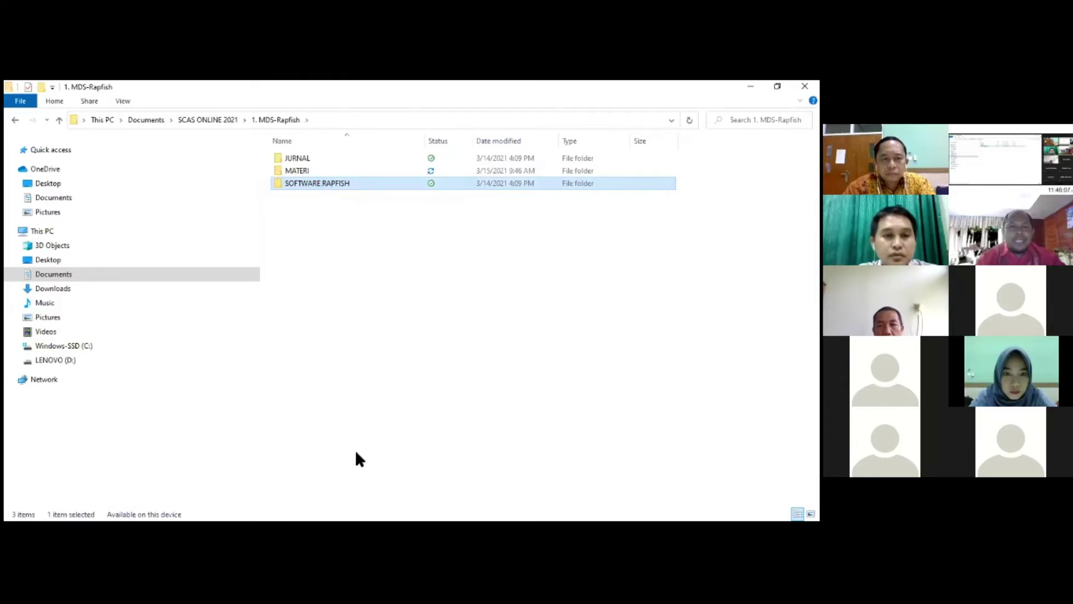
key("shift+F10")
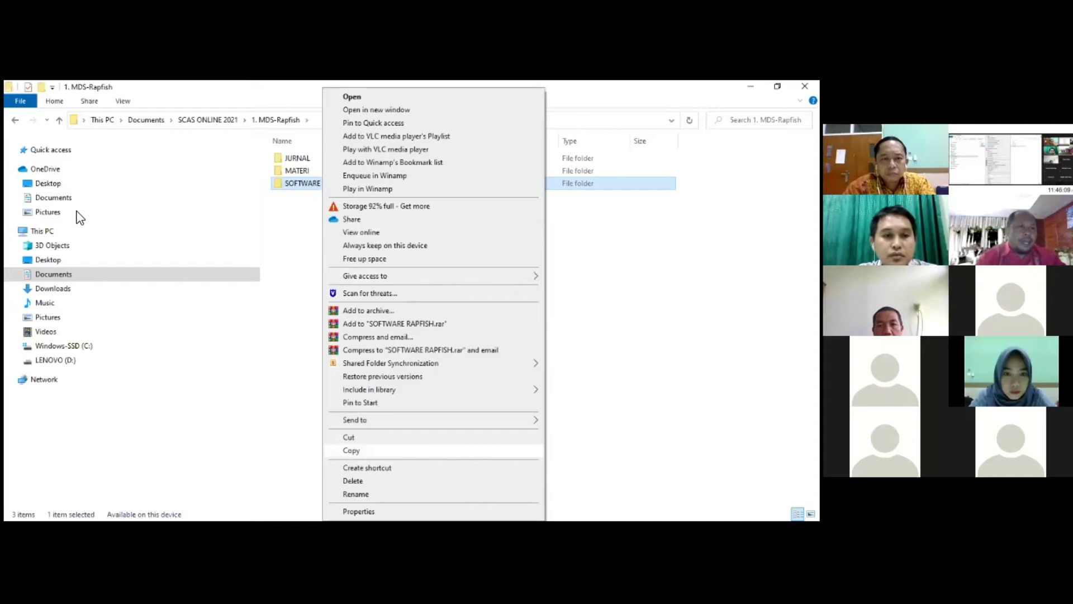
left_click(76, 212)
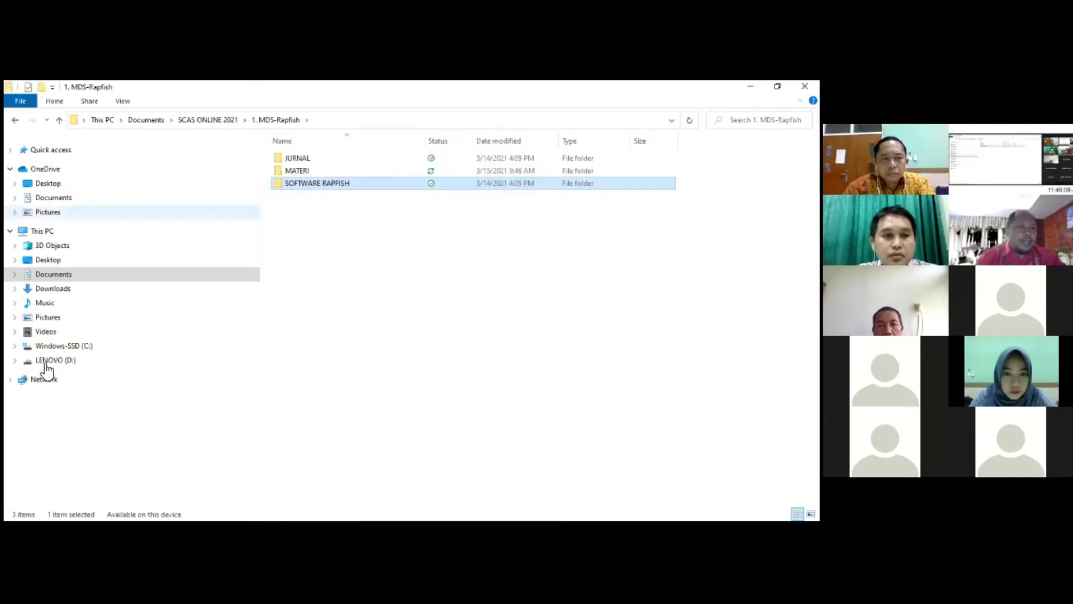
Step: Try to paste the copied folder into Program Files (x86) on the Windows-SSD (C:) drive
left_click(14, 348)
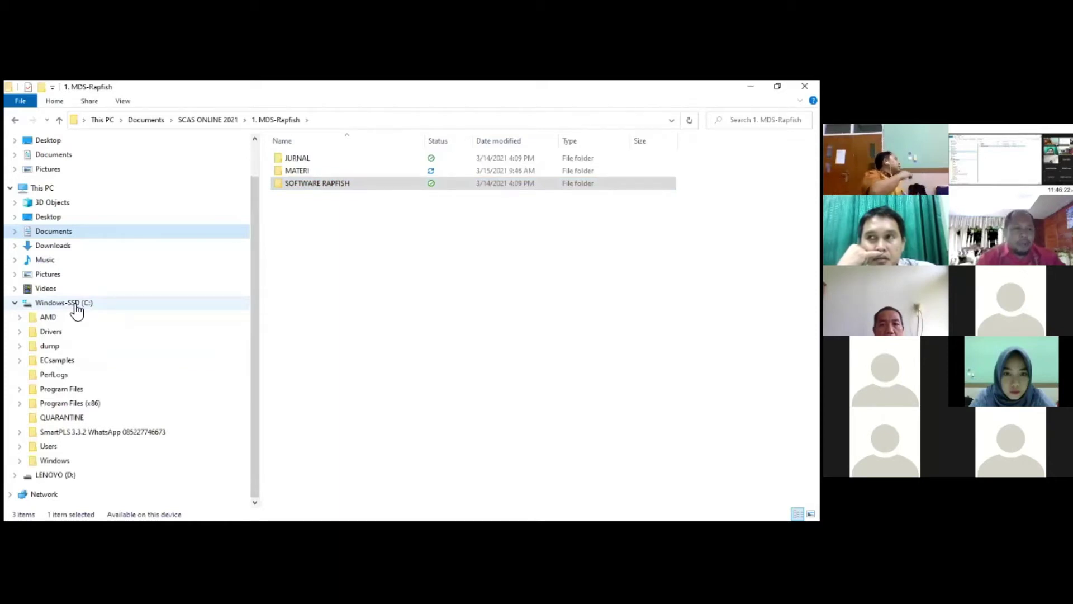
left_click(74, 305)
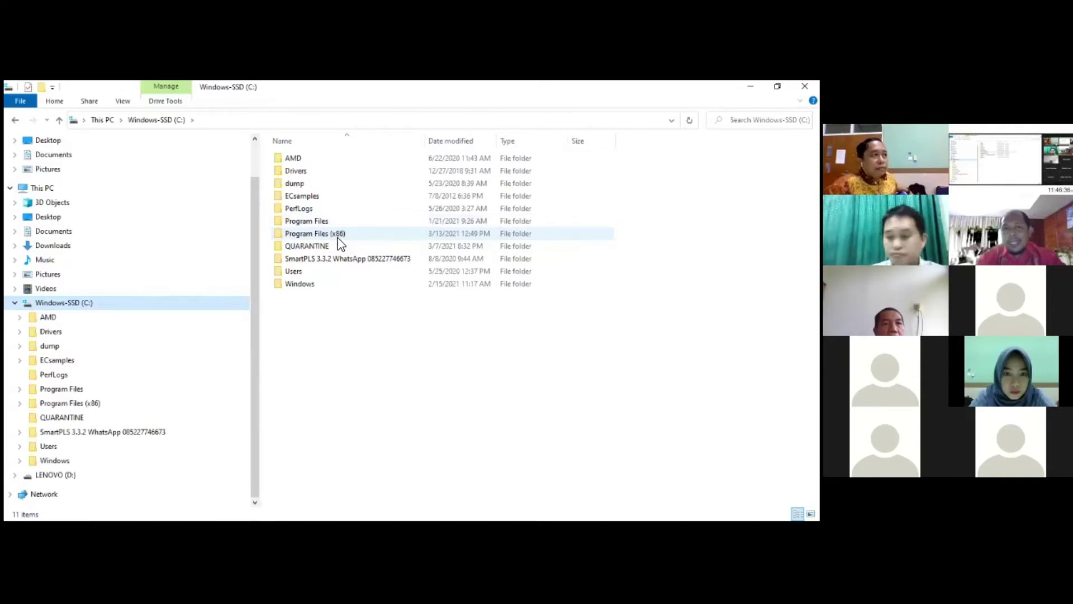
left_click(315, 224)
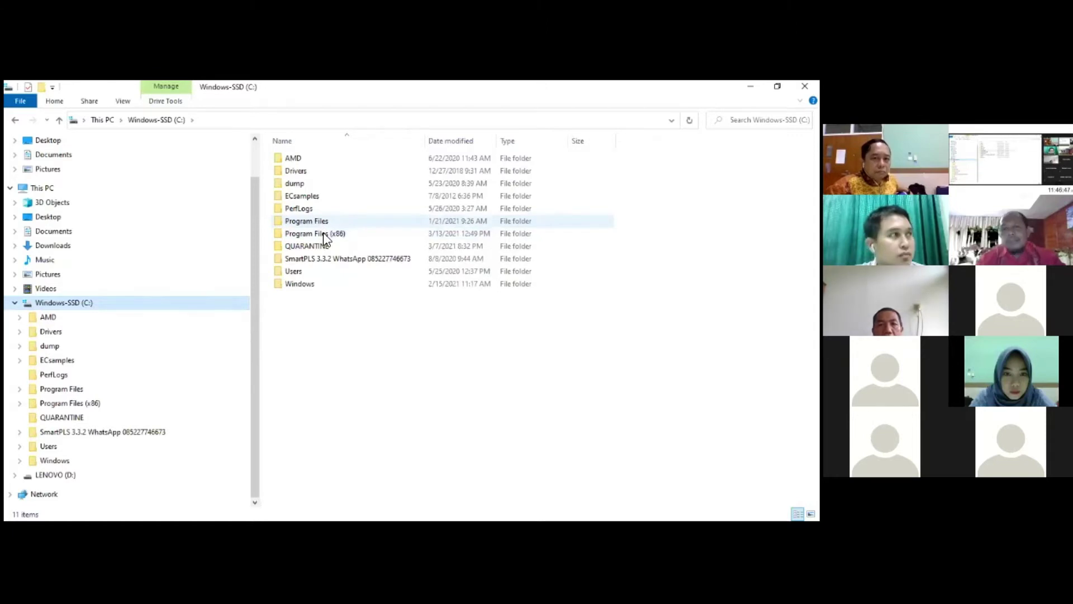
left_click(324, 235)
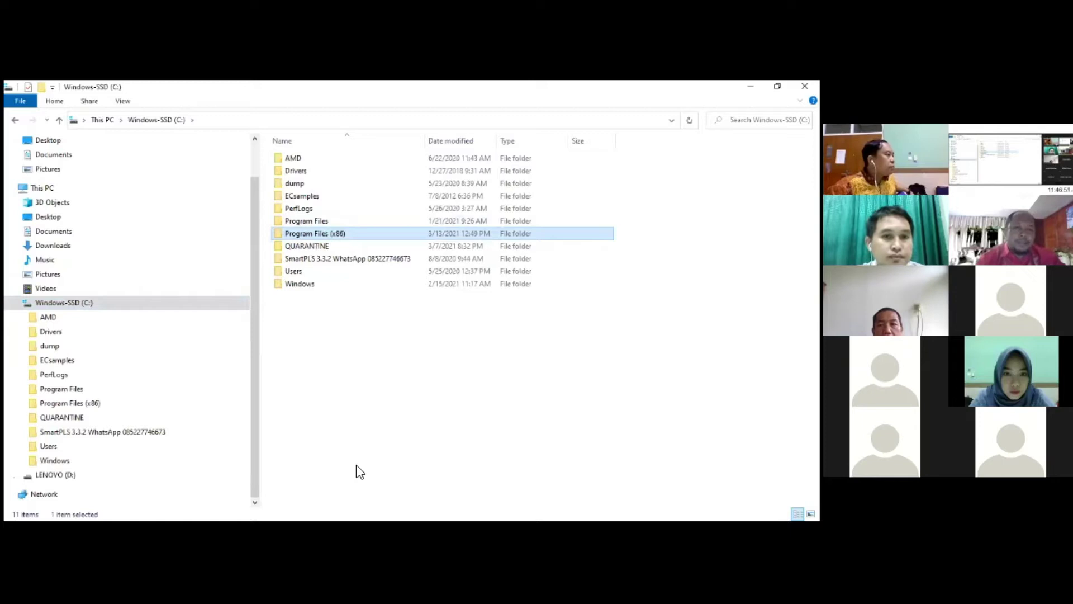
right_click(323, 234)
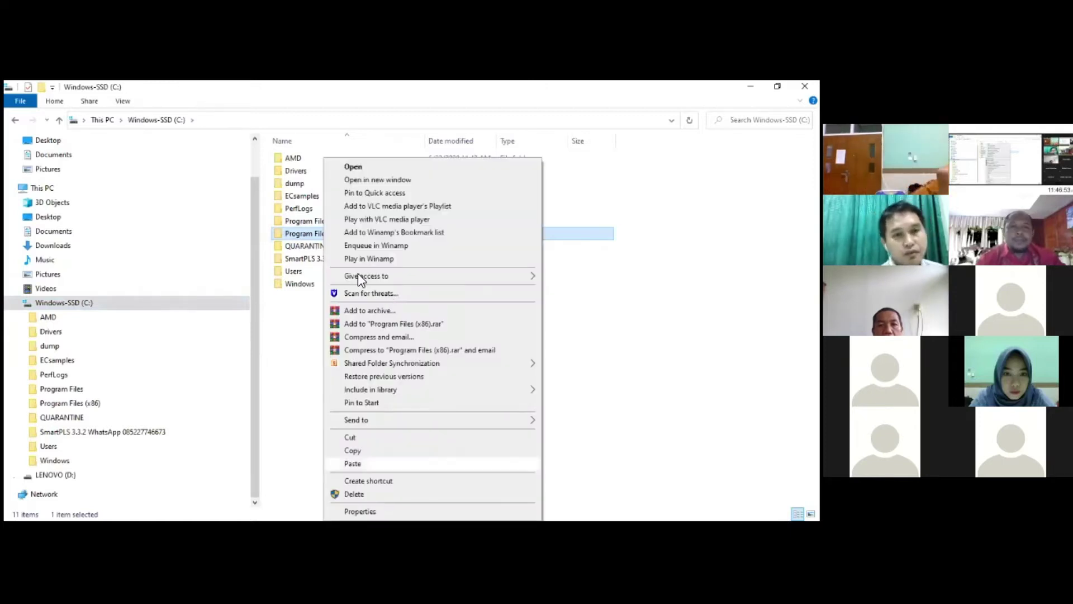
key("Escape")
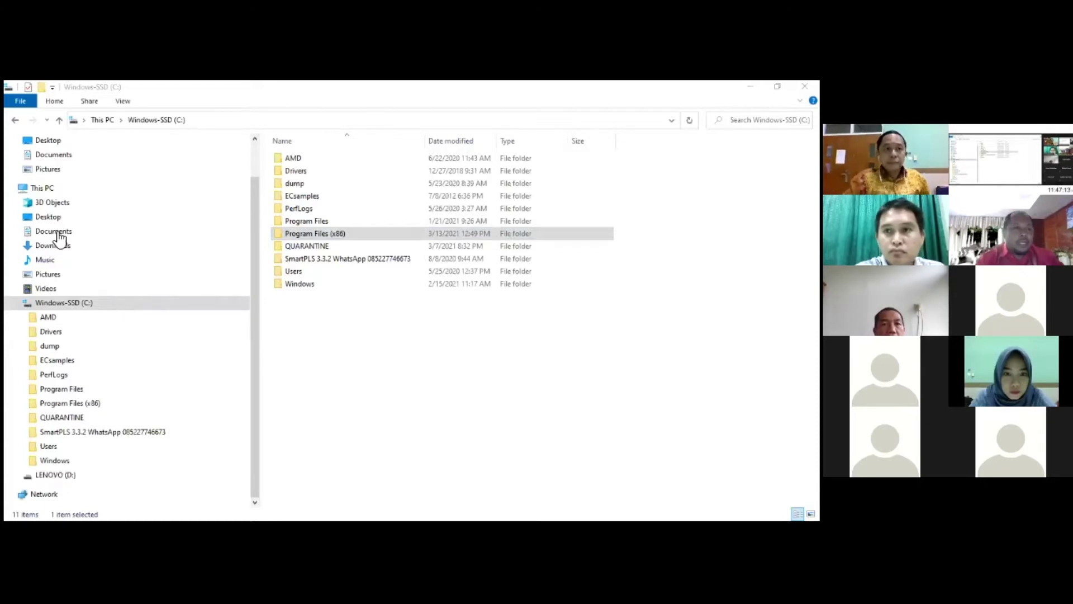
Step: Return to Documents > SCAS ONLINE 2021 > 1. MDS-Rapfish and copy the SOFTWARE RAPFISH folder again
left_click(398, 233)
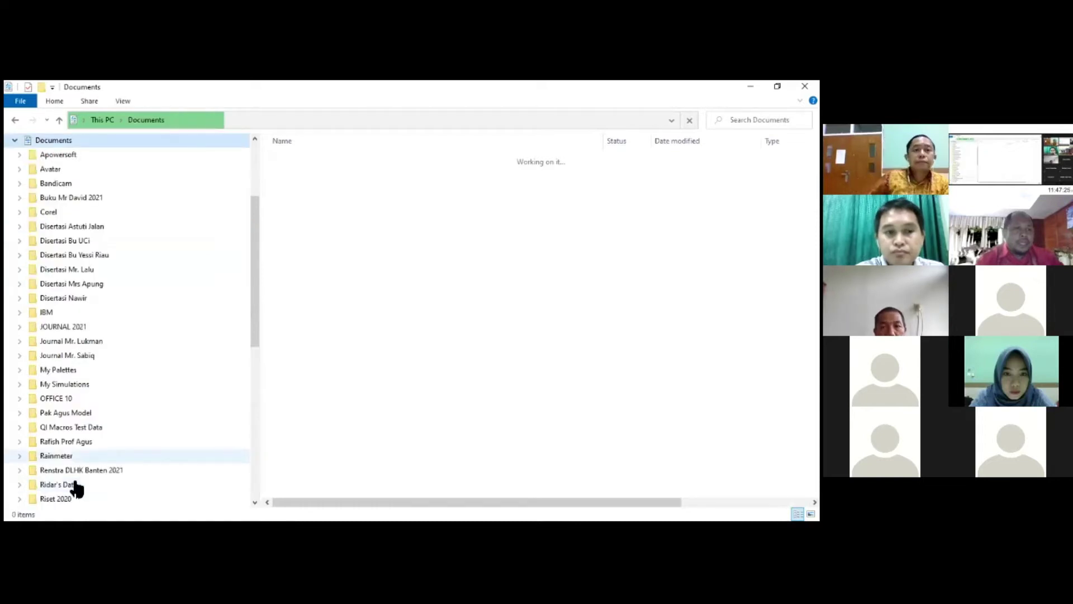
double_click(309, 185)
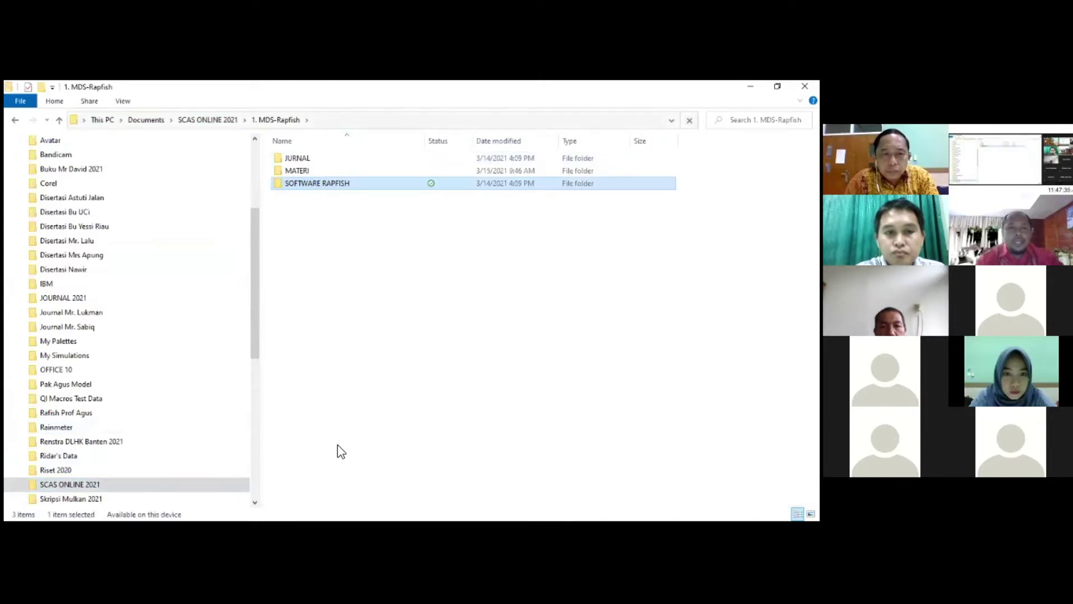
right_click(309, 184)
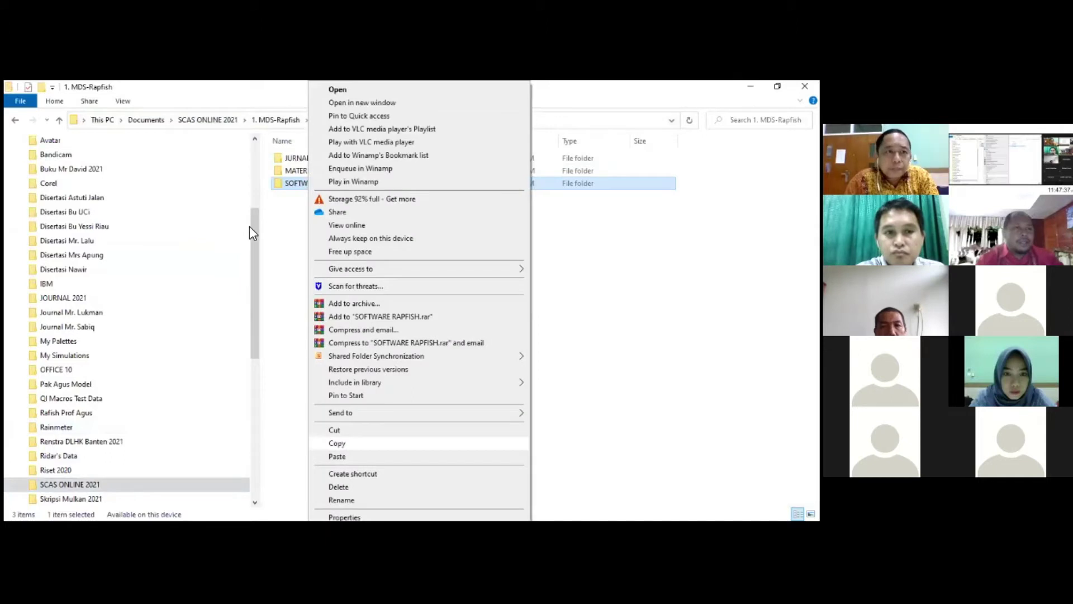
left_click(48, 250)
Step: Paste the copied SOFTWARE RAPFISH folder into Program Files (x86) on the Windows-SSD (C:) drive
scroll(22, 243, "up", 4)
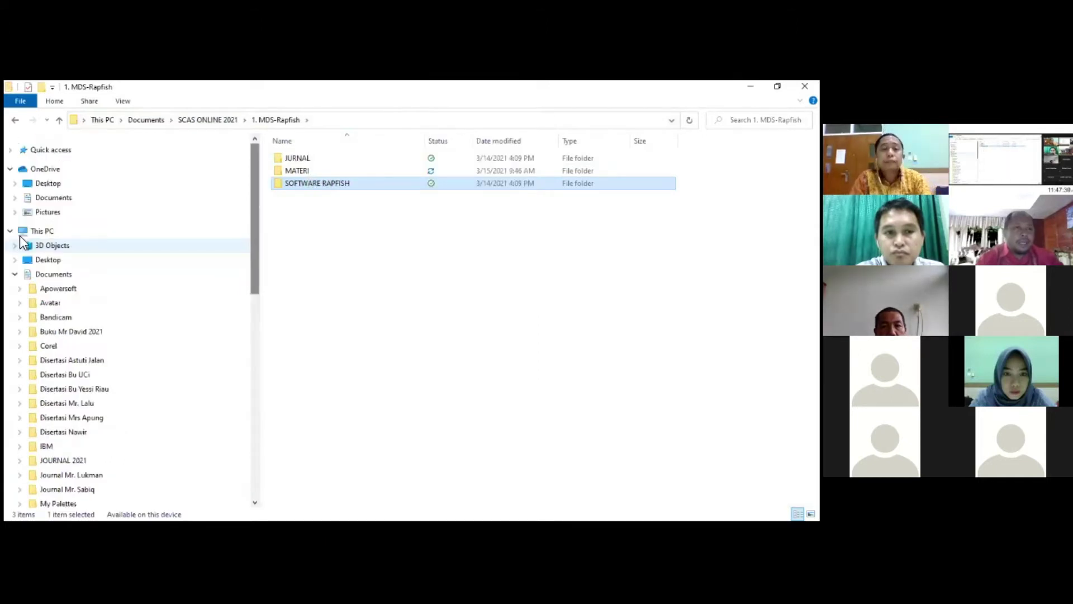
left_click(10, 230)
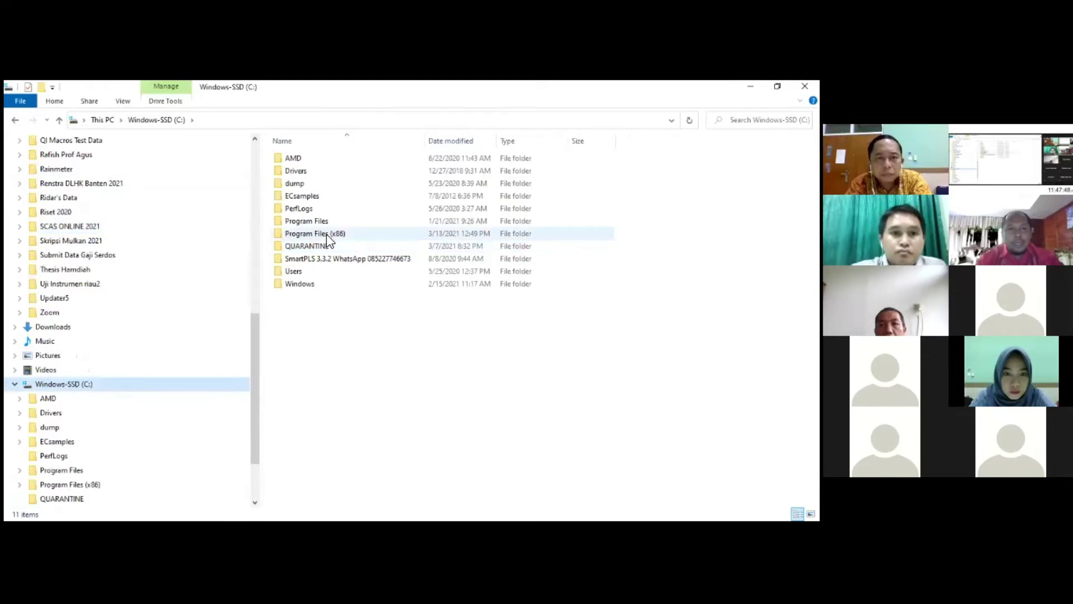
left_click(329, 237)
right_click(328, 241)
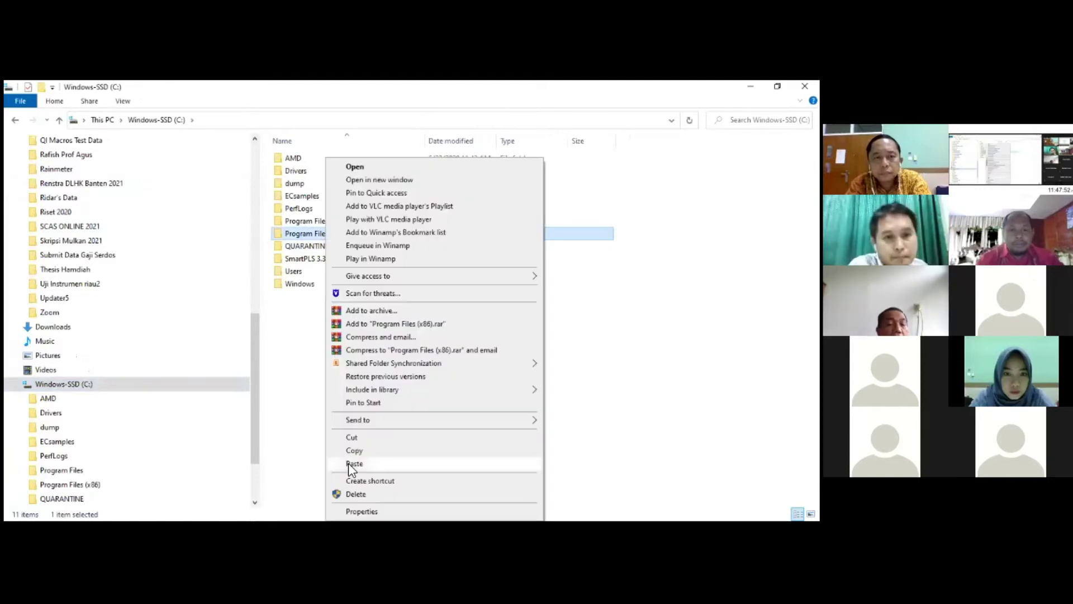
left_click(357, 438)
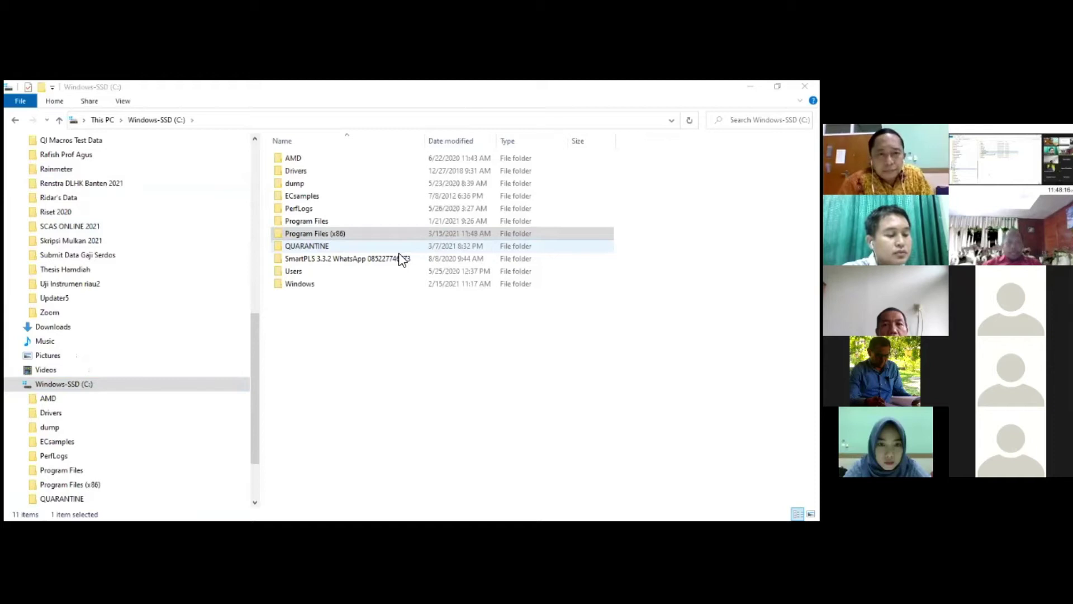
Step: Open the SOFTWARE RAPFISH folder inside Program Files (x86) and select the Rap1 add-in file
left_click(303, 235)
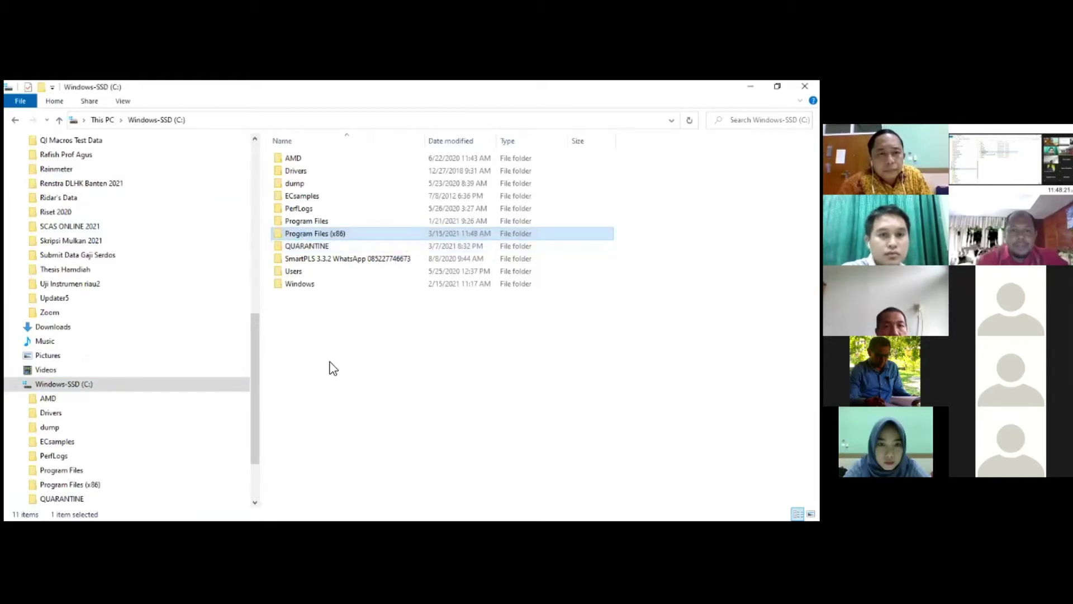
key("Return")
scroll(332, 369, "down", 2)
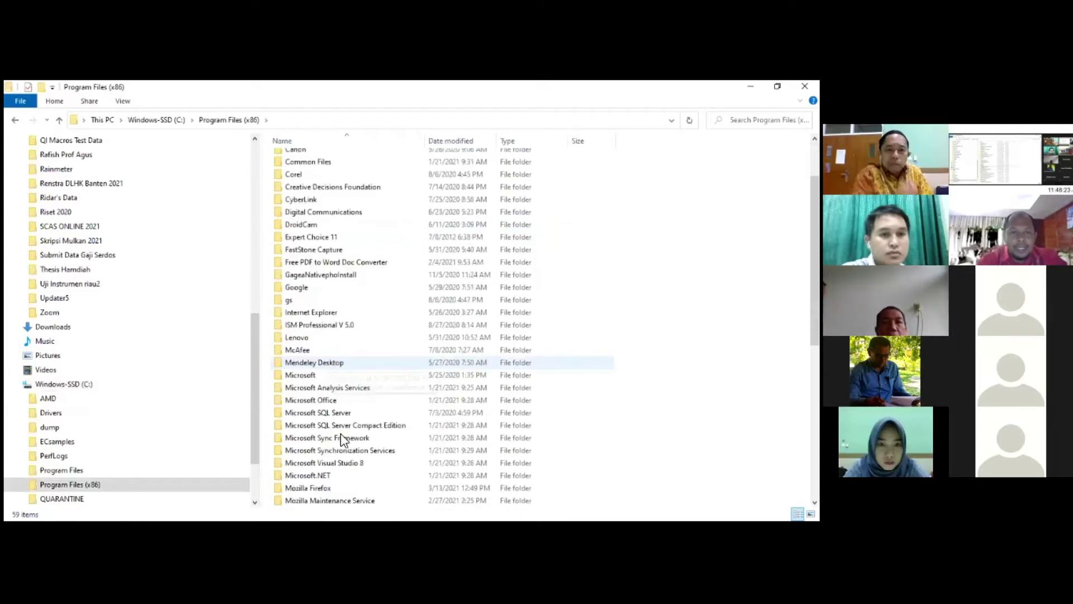
scroll(342, 439, "down", 8)
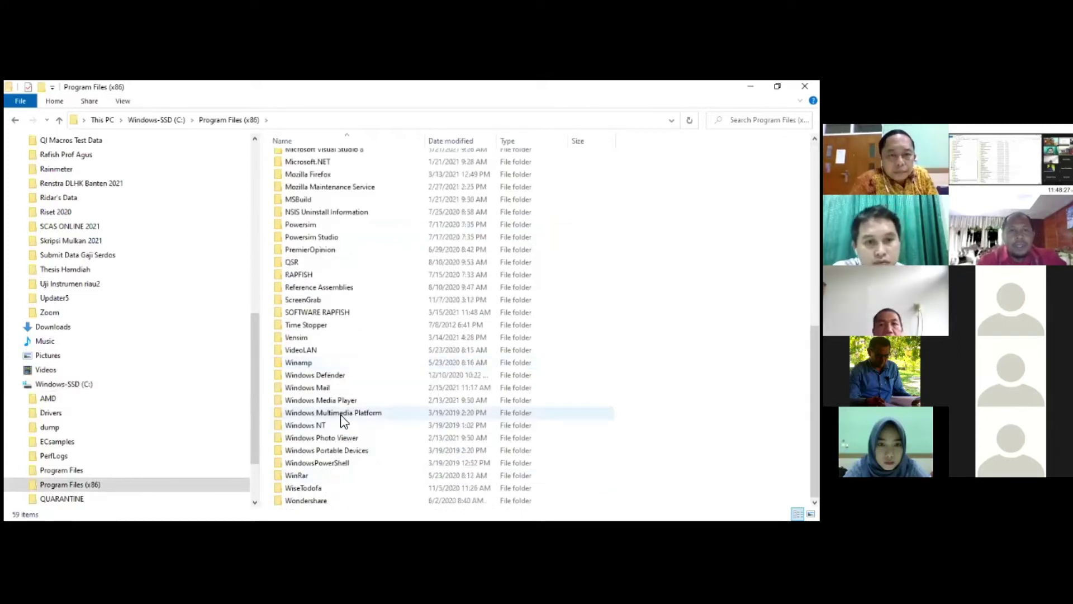
scroll(341, 416, "up", 10)
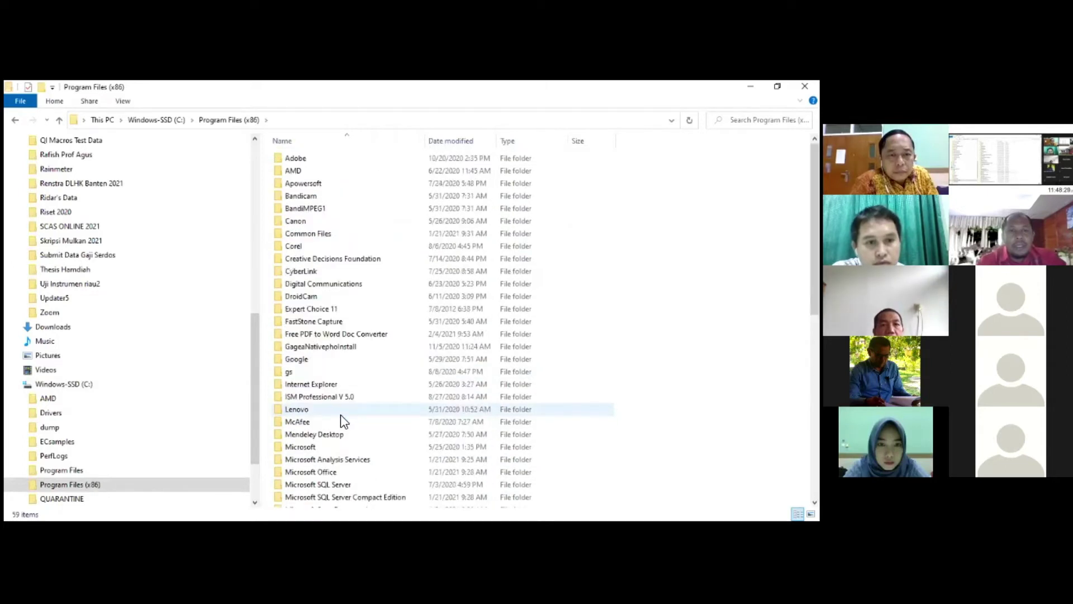
scroll(340, 414, "down", 10)
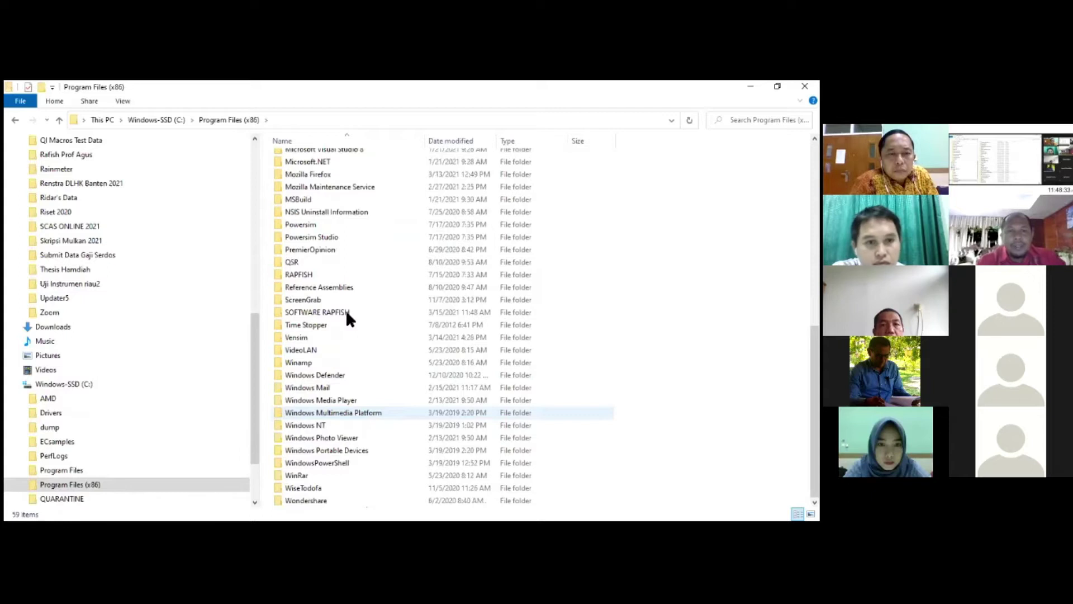
left_click(347, 313)
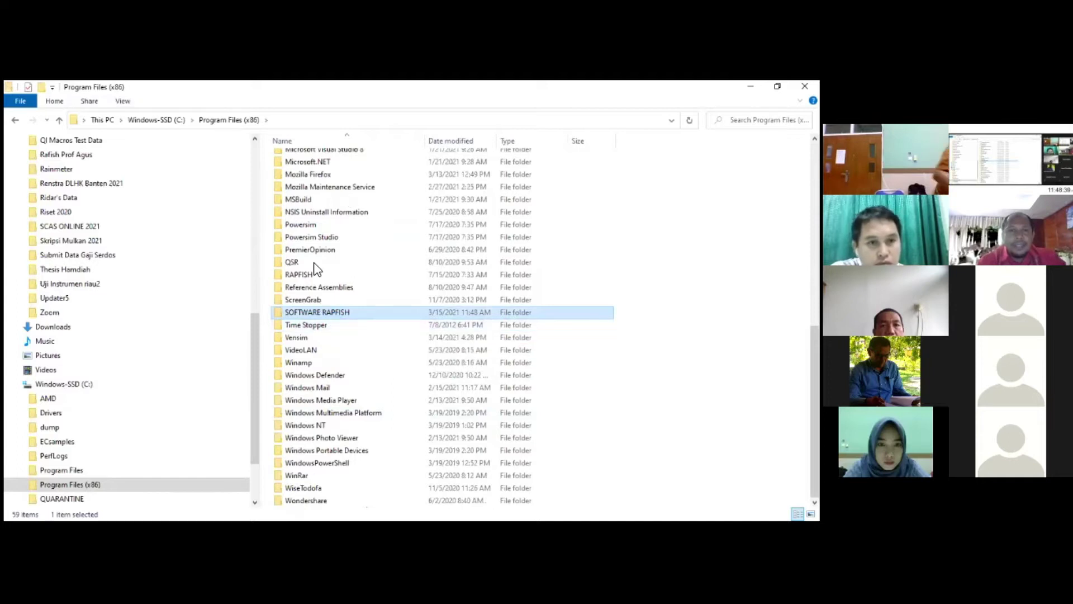
key("Return")
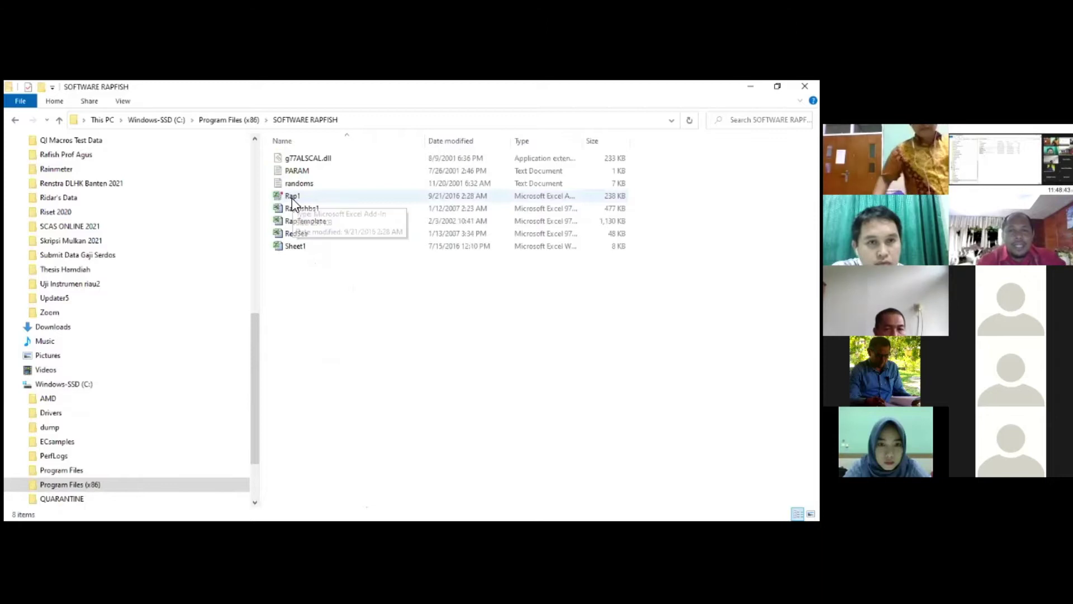
left_click(292, 197)
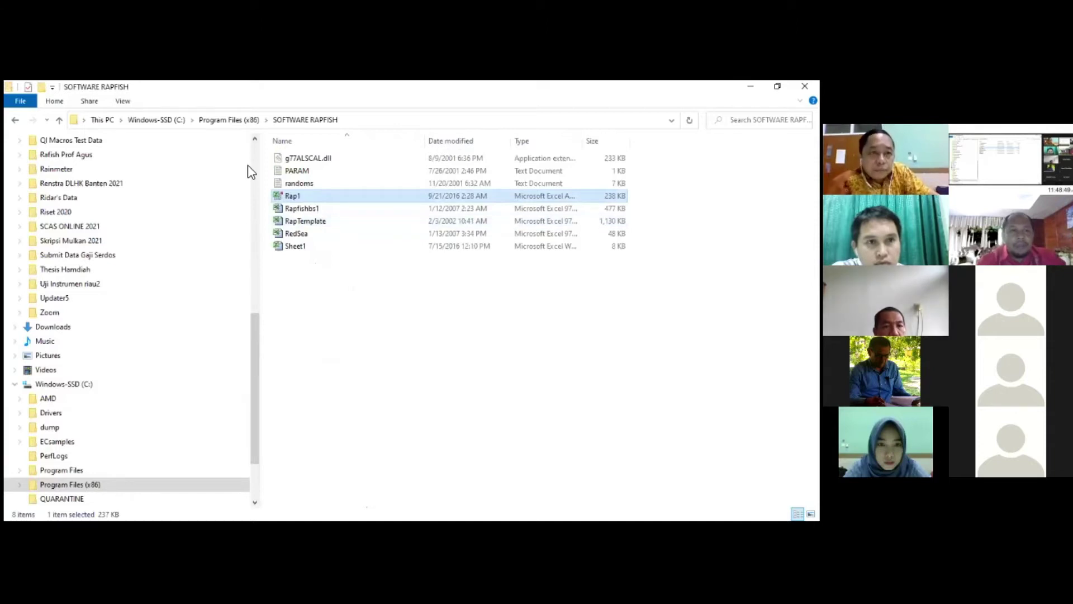
Step: Open the SCAS ONLINE 2021 folder inside Documents
scroll(247, 165, "up", 5)
scroll(20, 280, "up", 3)
left_click(15, 274)
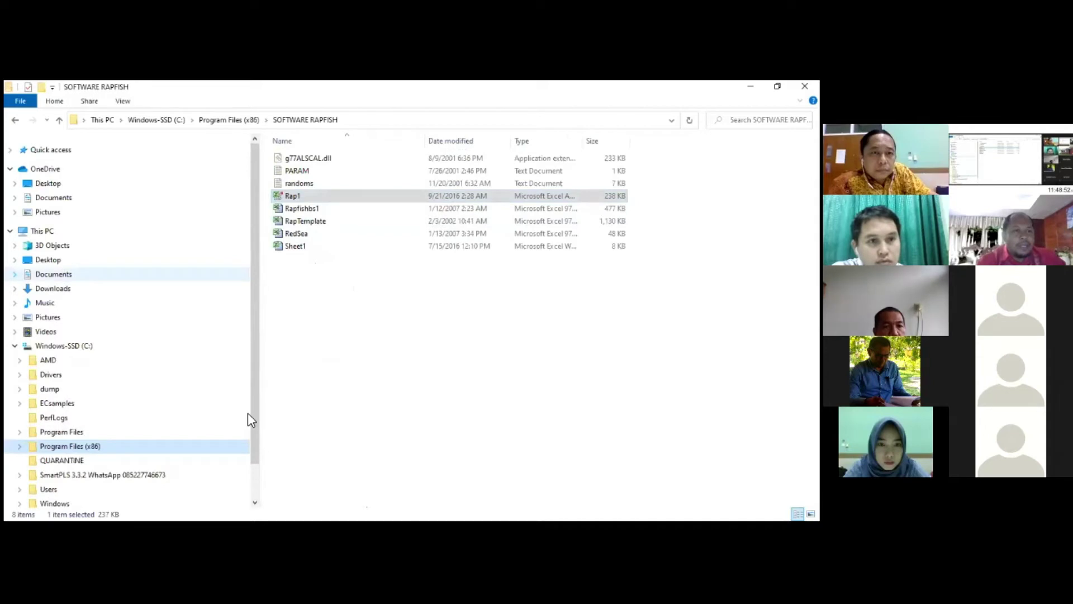
left_click(15, 274)
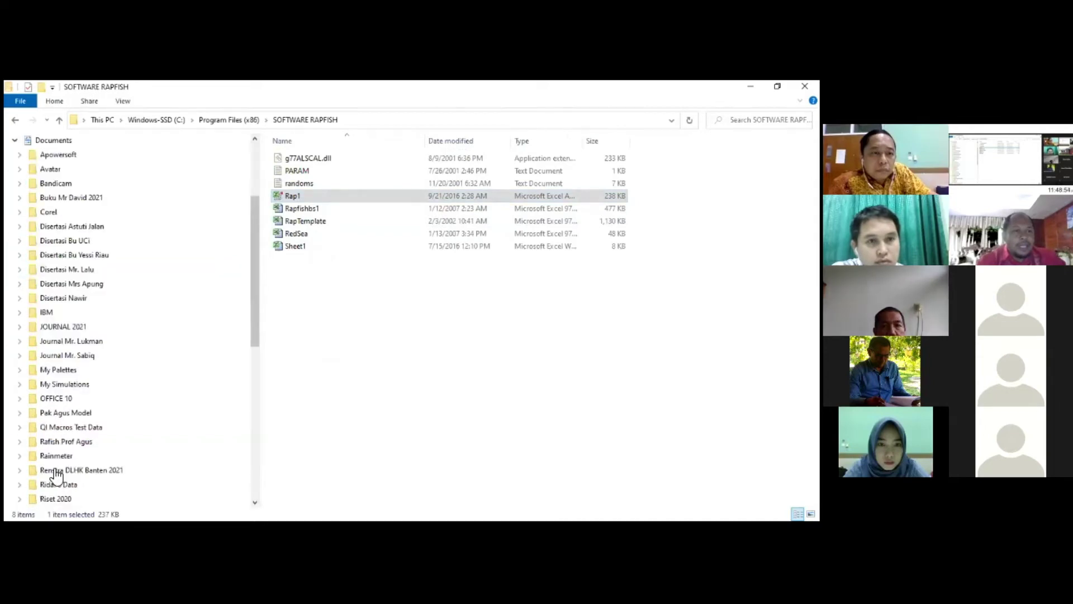
scroll(102, 479, "down", 3)
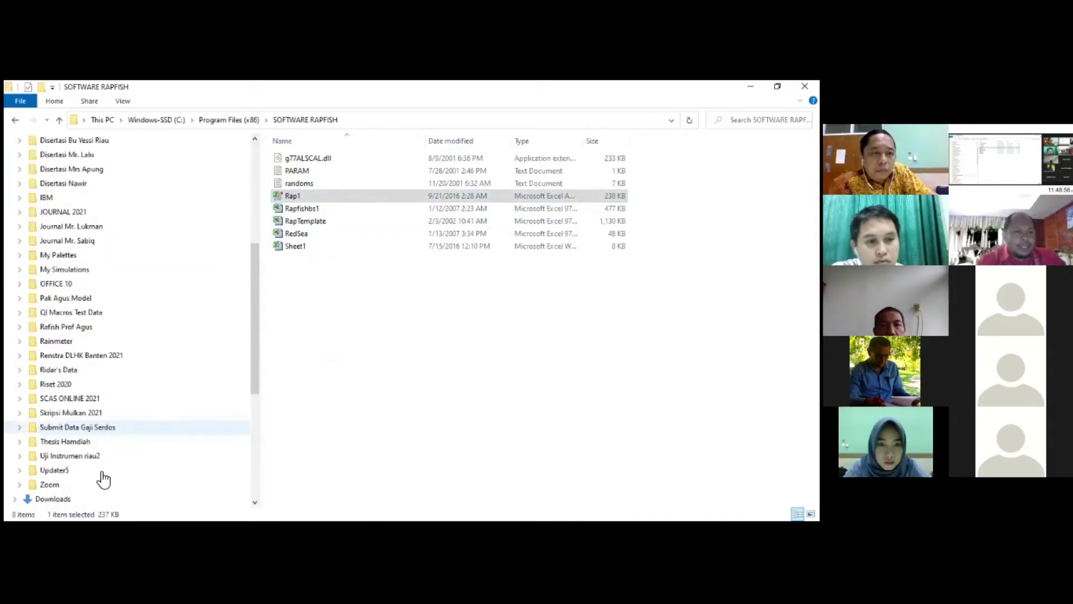
scroll(88, 423, "down", 1)
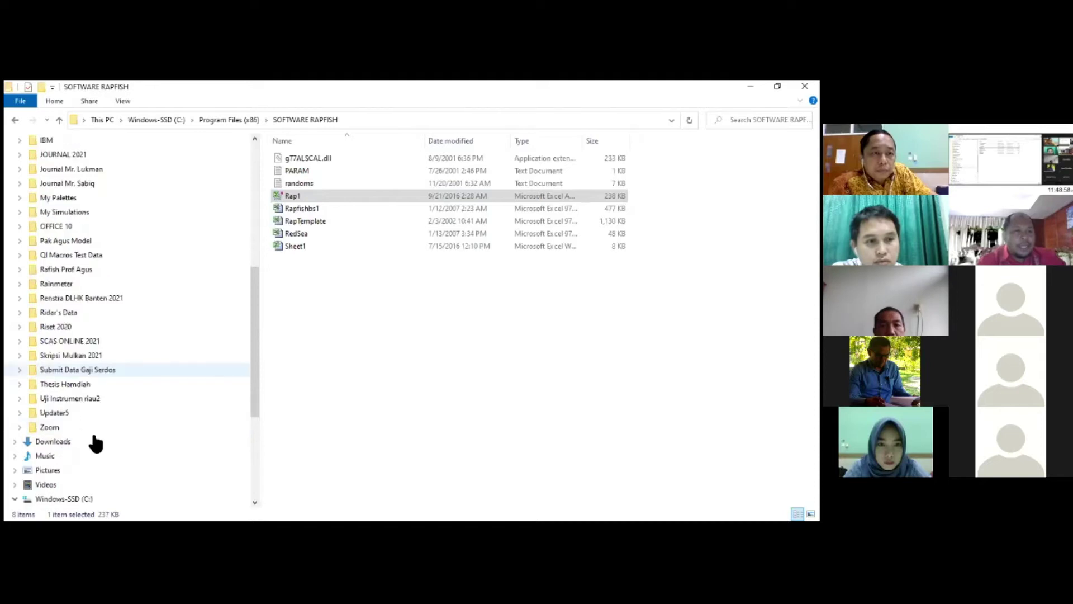
scroll(77, 413, "up", 1)
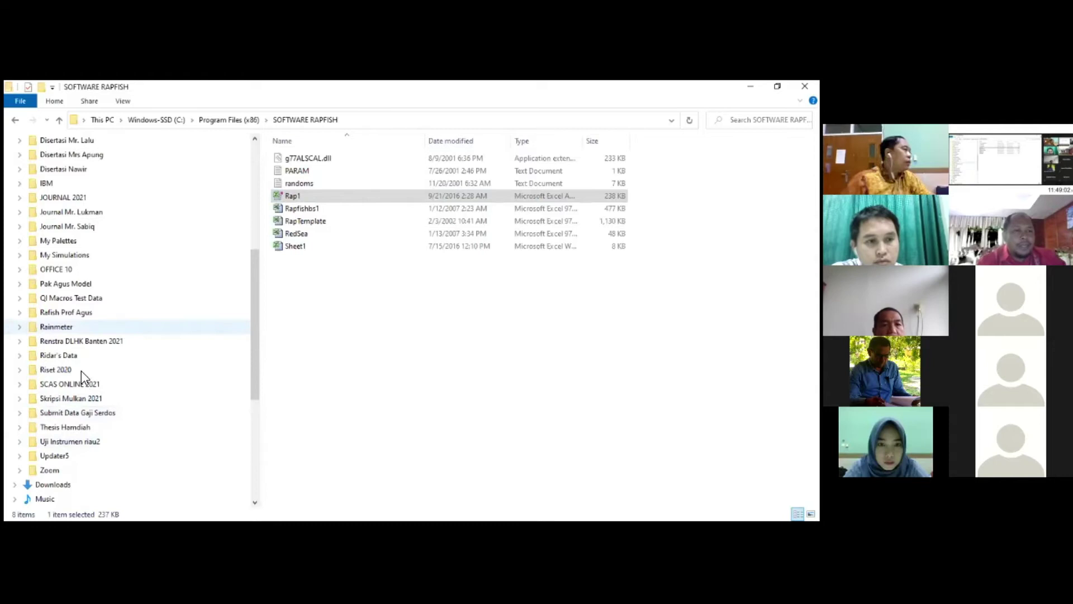
scroll(81, 371, "down", 1)
scroll(69, 407, "up", 5)
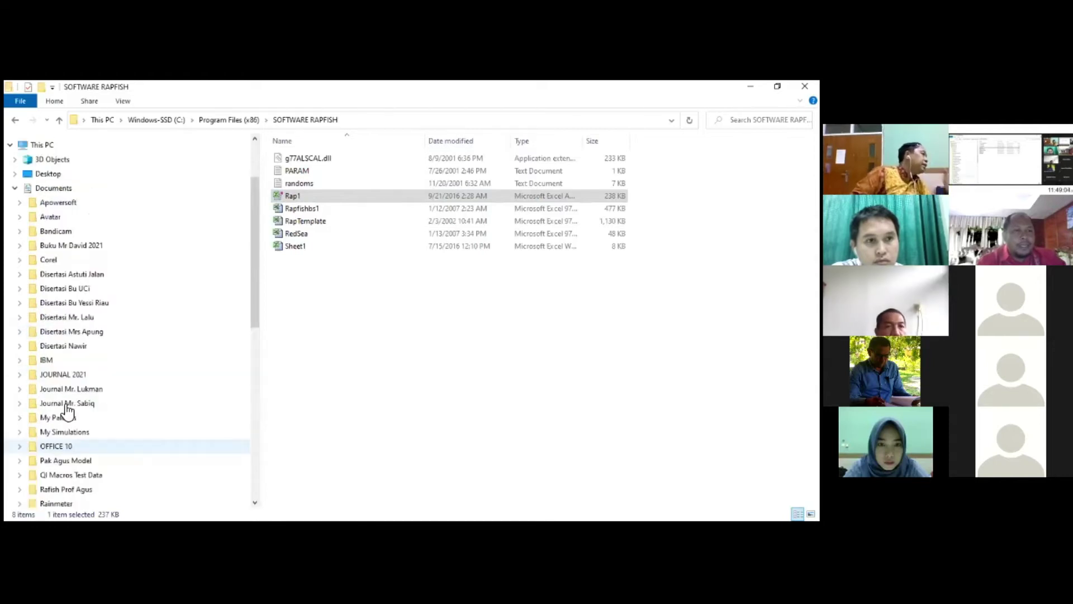
scroll(81, 376, "down", 1)
scroll(86, 364, "down", 4)
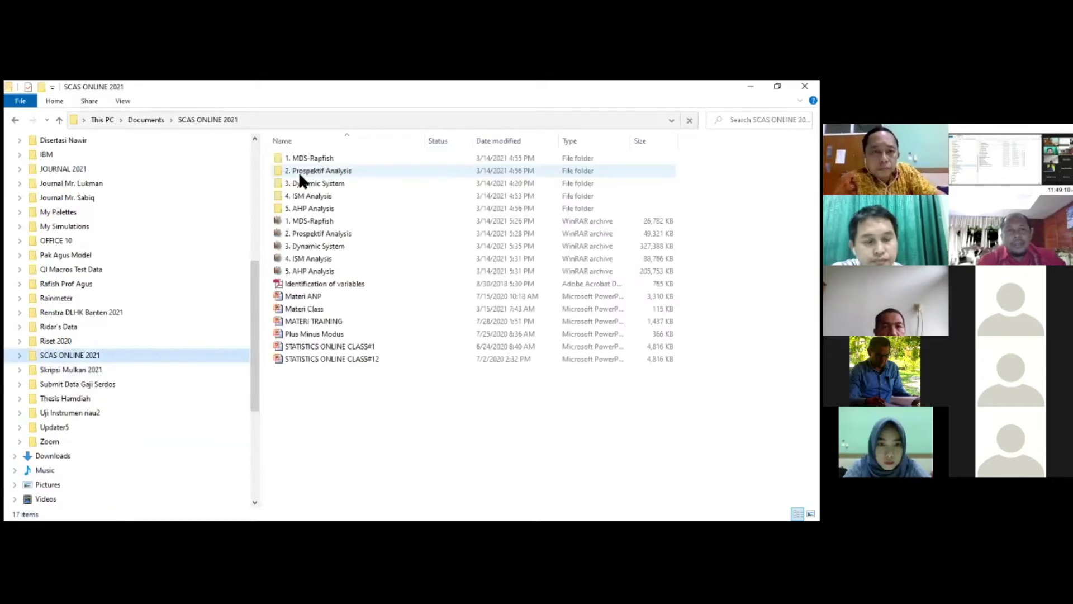
Step: Open the 1. Template RAPS vA2 workbook from the MATERI folder inside 1. MDS-Rapfish
double_click(304, 159)
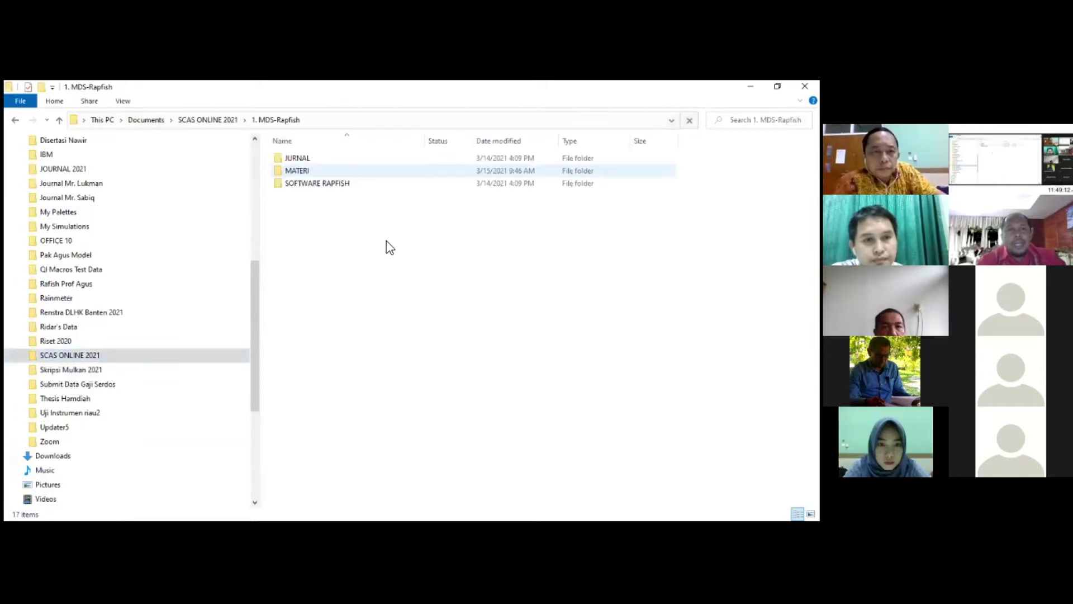
key("Return")
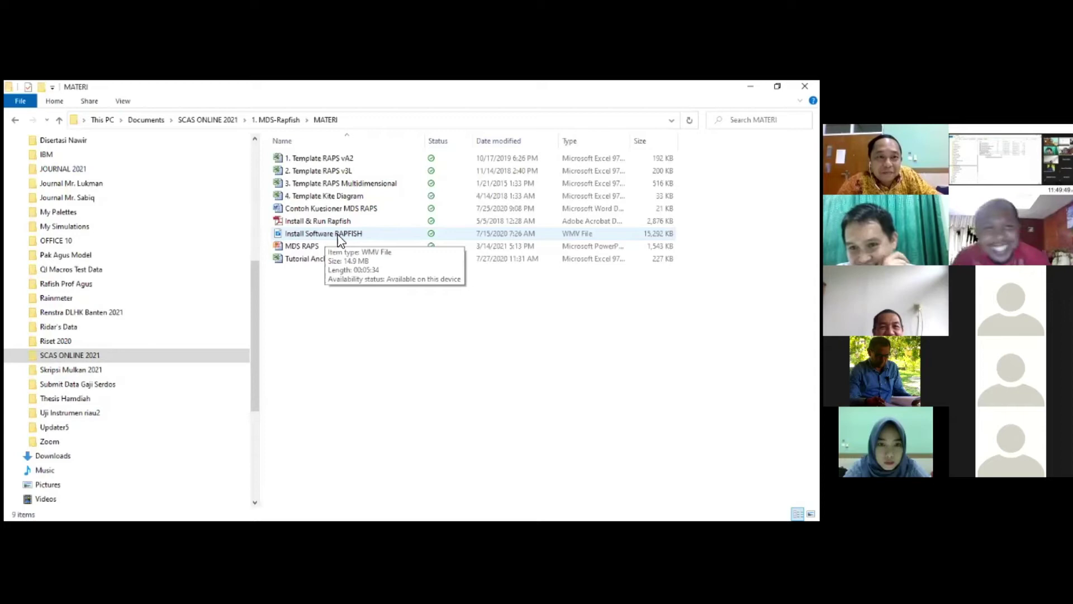
left_click(339, 162)
double_click(339, 162)
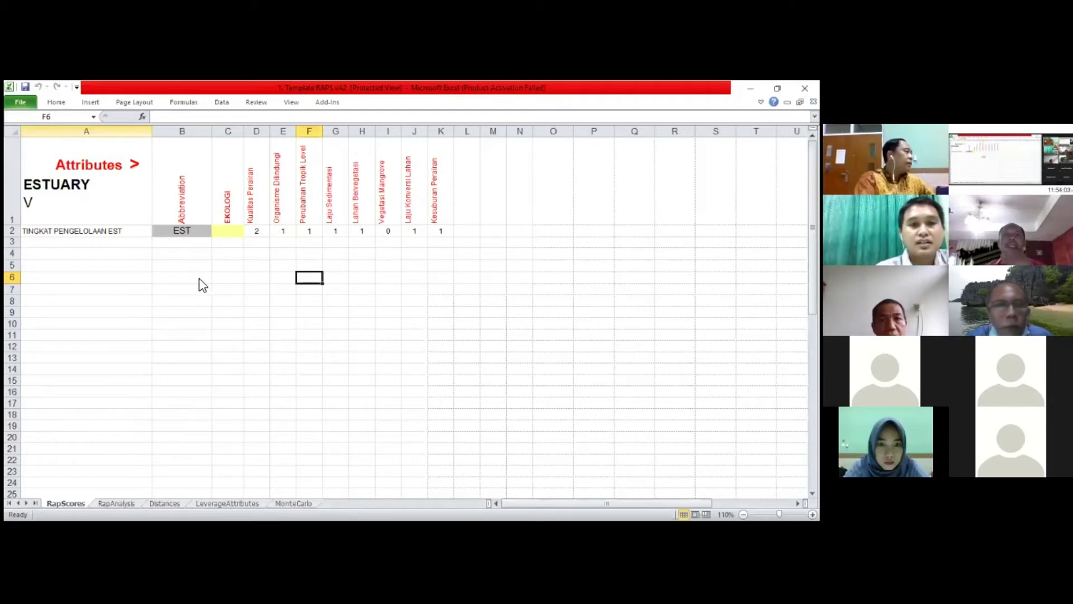
Step: Enable saving for the Template RAPS vA2 workbook to take it out of Protected View
key("alt+f")
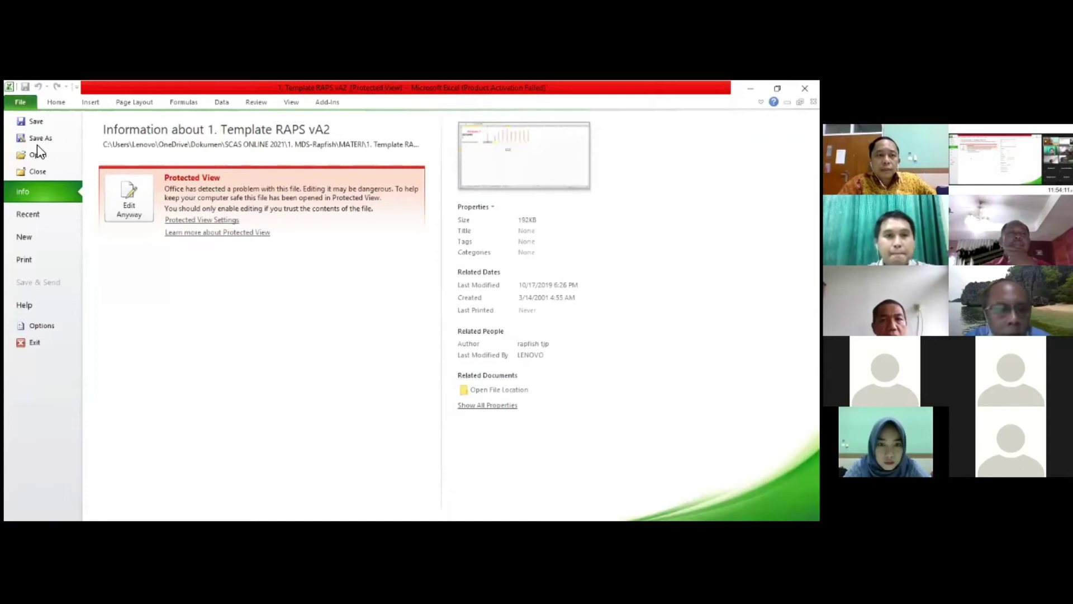
key("Escape")
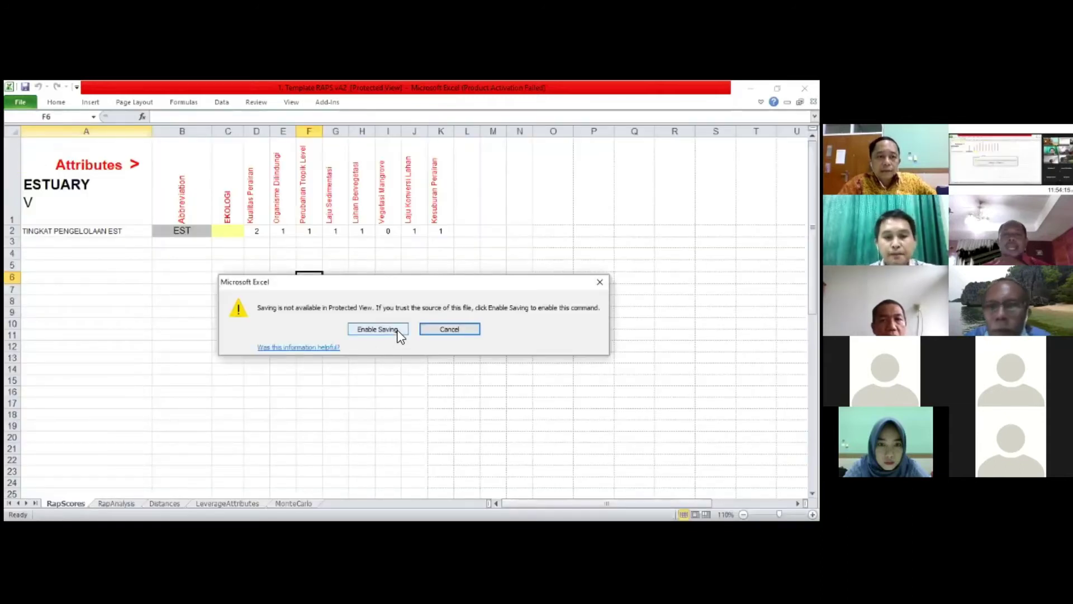
left_click(395, 330)
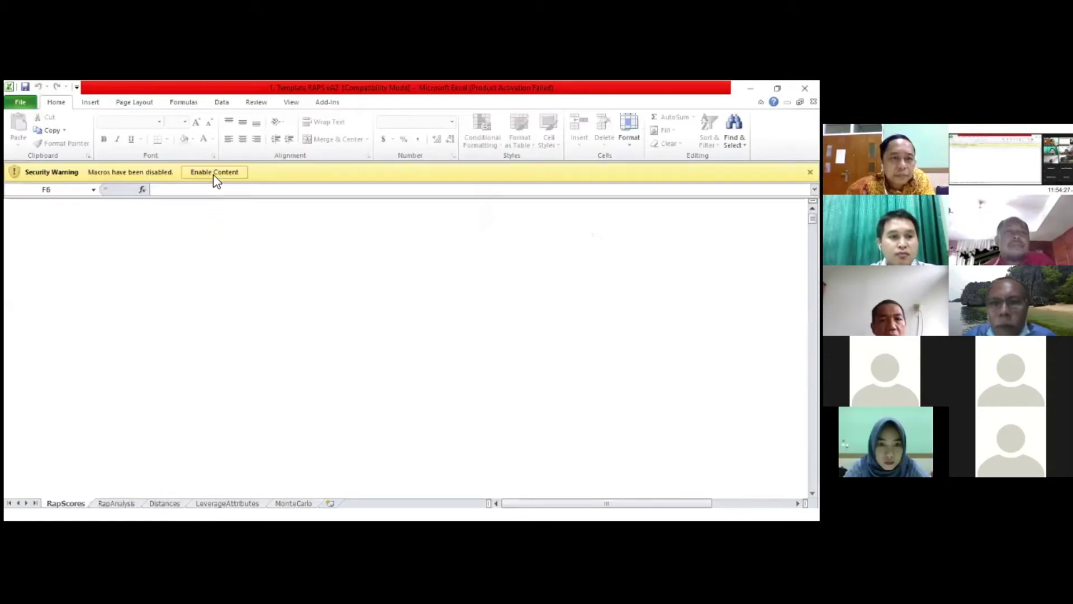
Step: Dismiss the Save As dialog and enable the workbook's disabled macro content
left_click(216, 176)
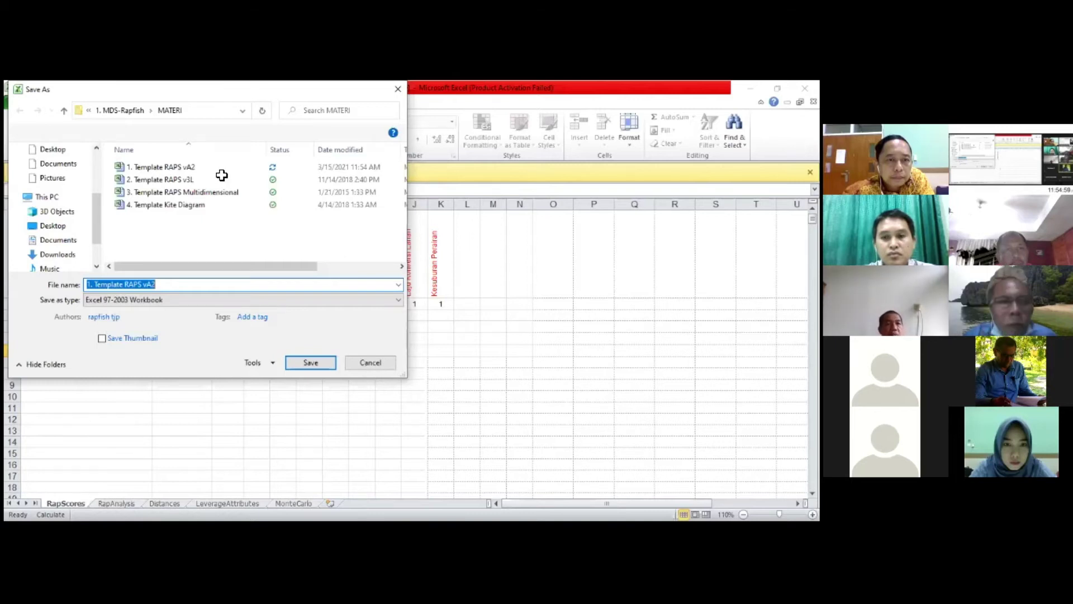
key("Escape")
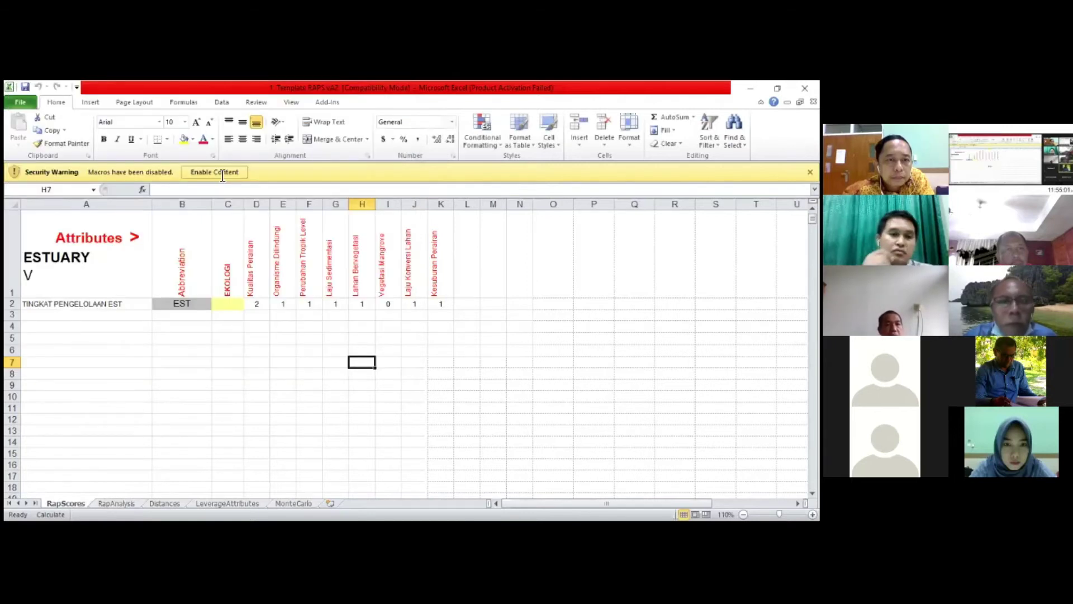
left_click(222, 174)
Step: Replace the text in cell A2 of the RapScores sheet with A
left_click(77, 302)
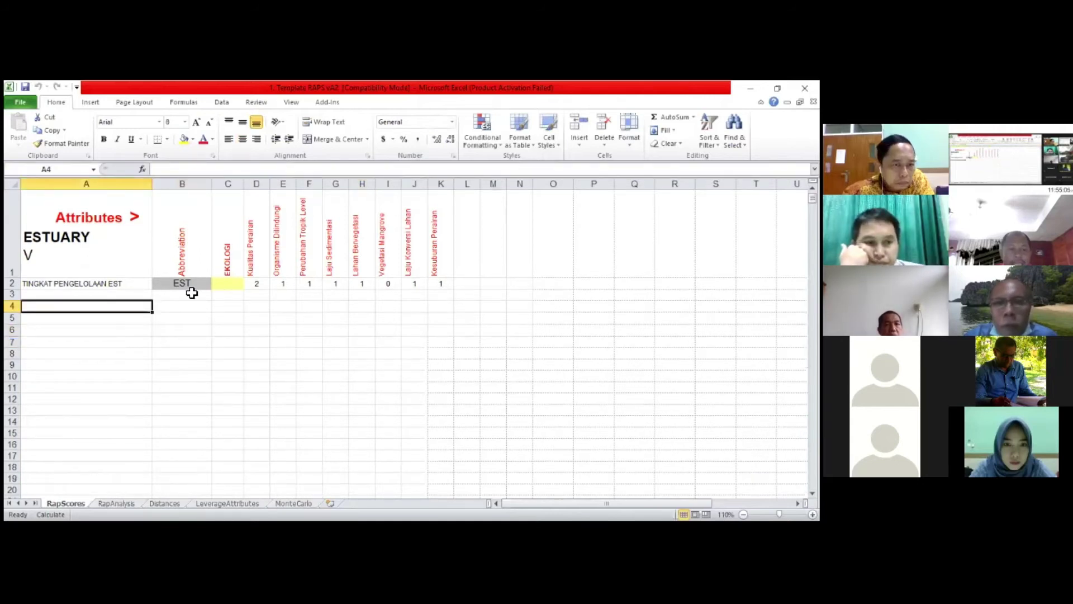
key("Up")
key("Up")
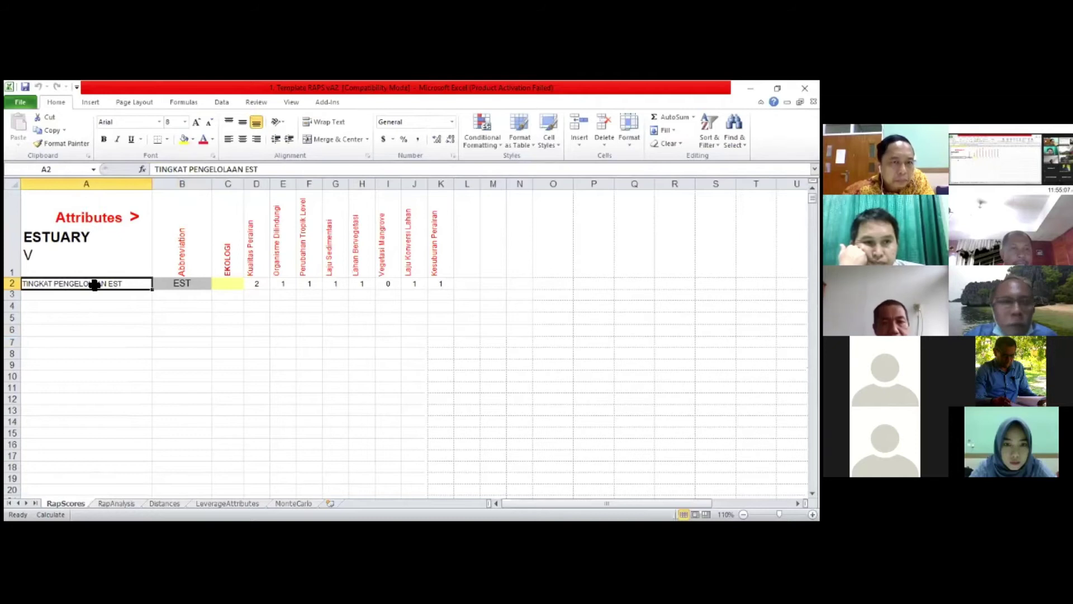
left_click(221, 102)
left_click(92, 307)
key("Up")
key("Up")
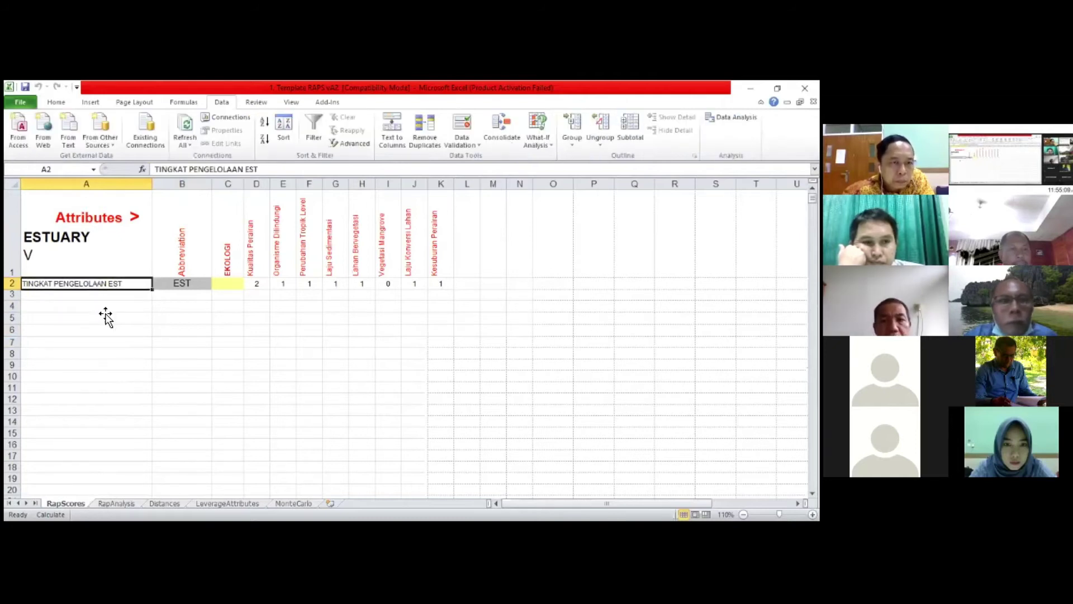
type("A")
key("Down")
key("Down")
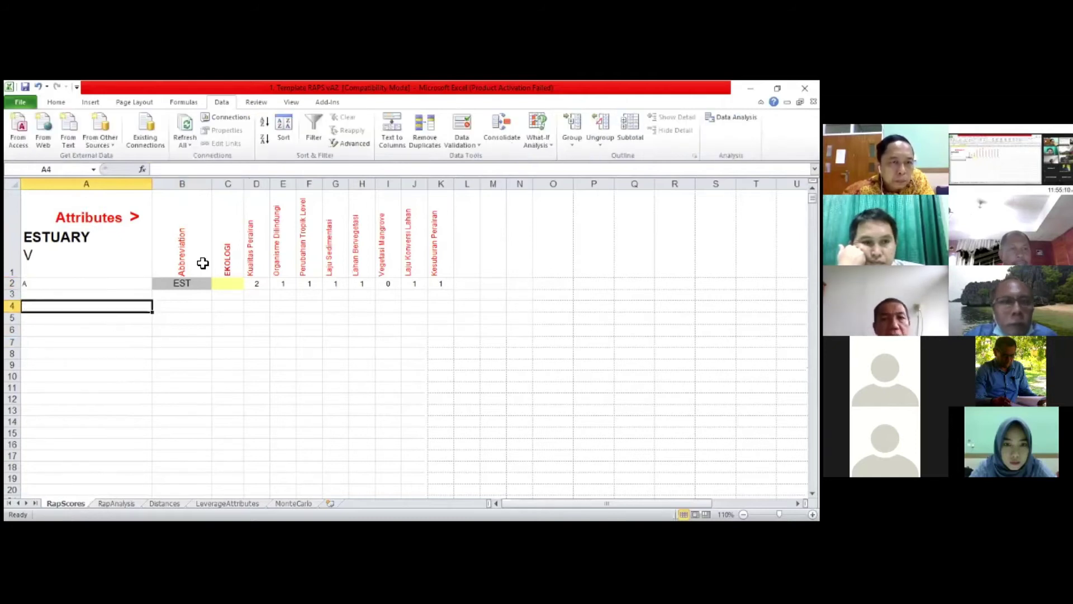
Step: Examine the attribute headings in row 1 and the entry cells of rows 2 and 3 across to column K
left_click(254, 258)
key("shift+Right")
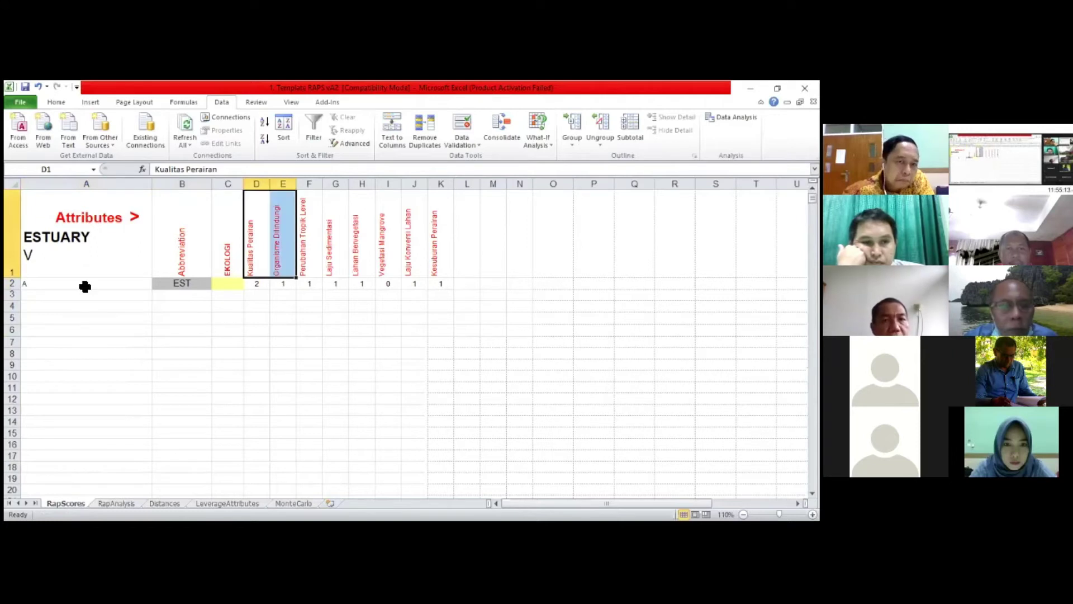
left_click_drag(85, 287, 435, 285)
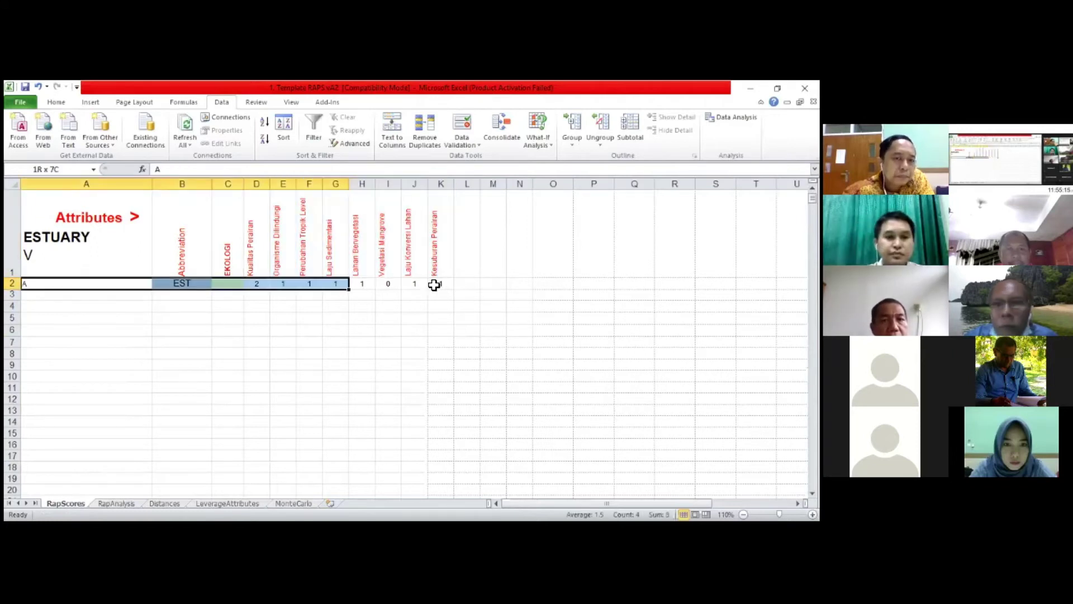
left_click(58, 296)
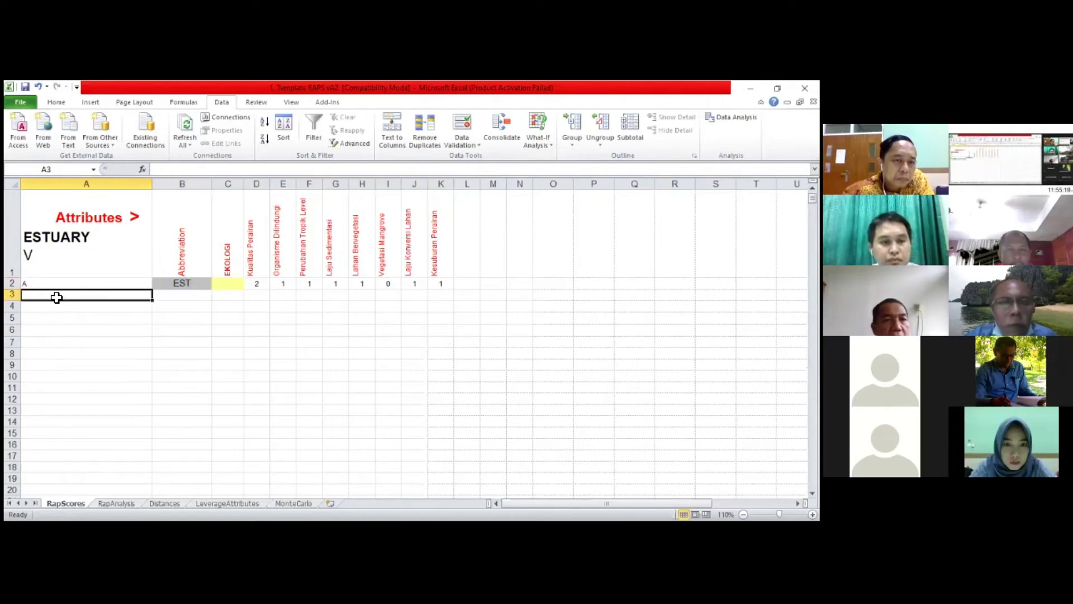
left_click(47, 284)
left_click_drag(45, 293, 443, 291)
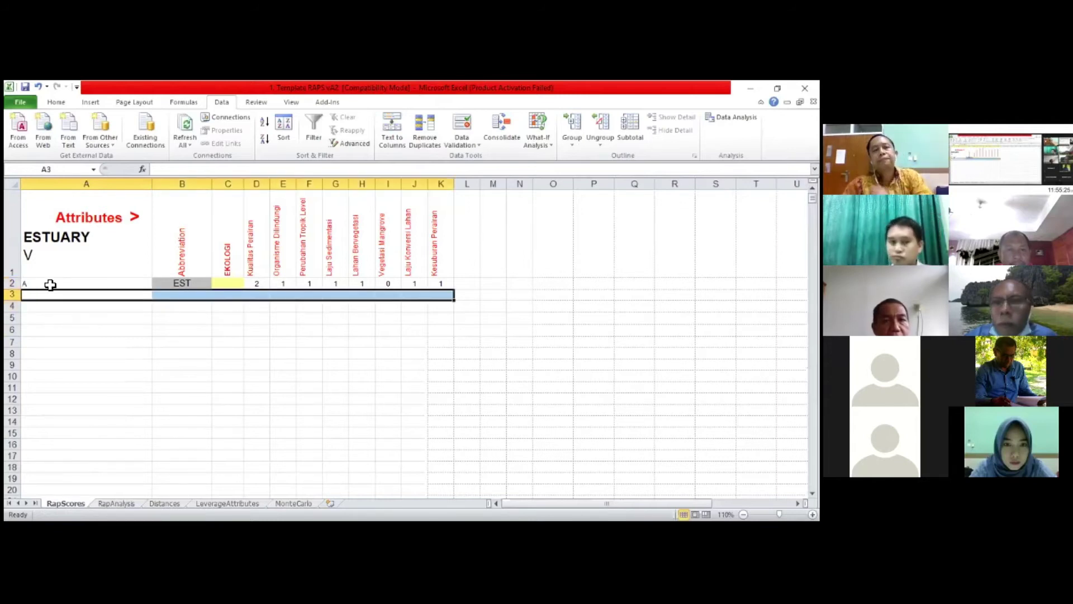
left_click_drag(50, 285, 438, 293)
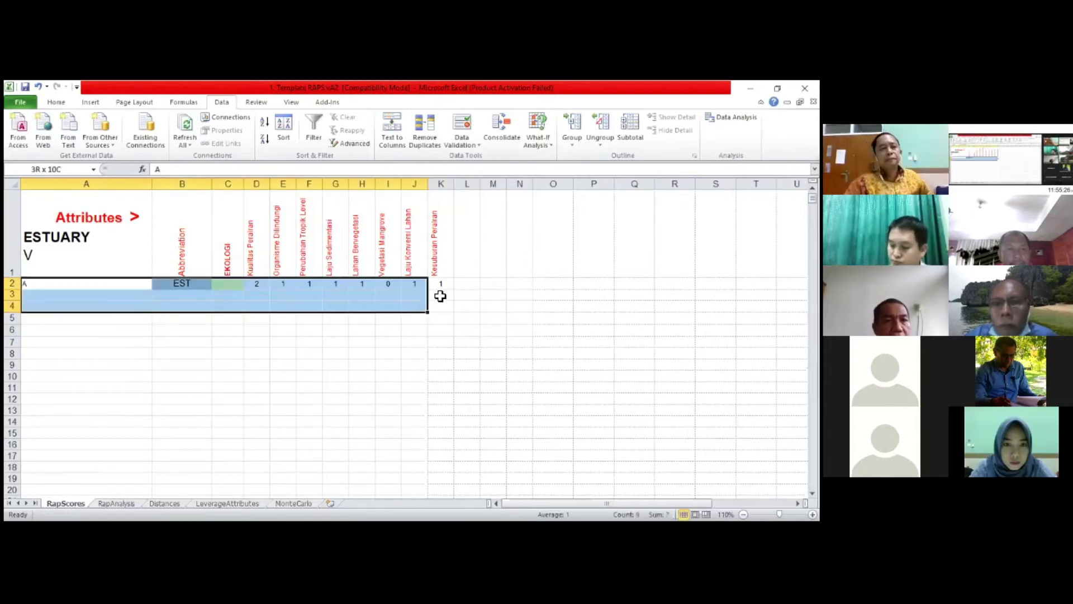
Step: Examine the object entries in column A from A2 down to A20 and the attribute scores in A2:K2
left_click(112, 285)
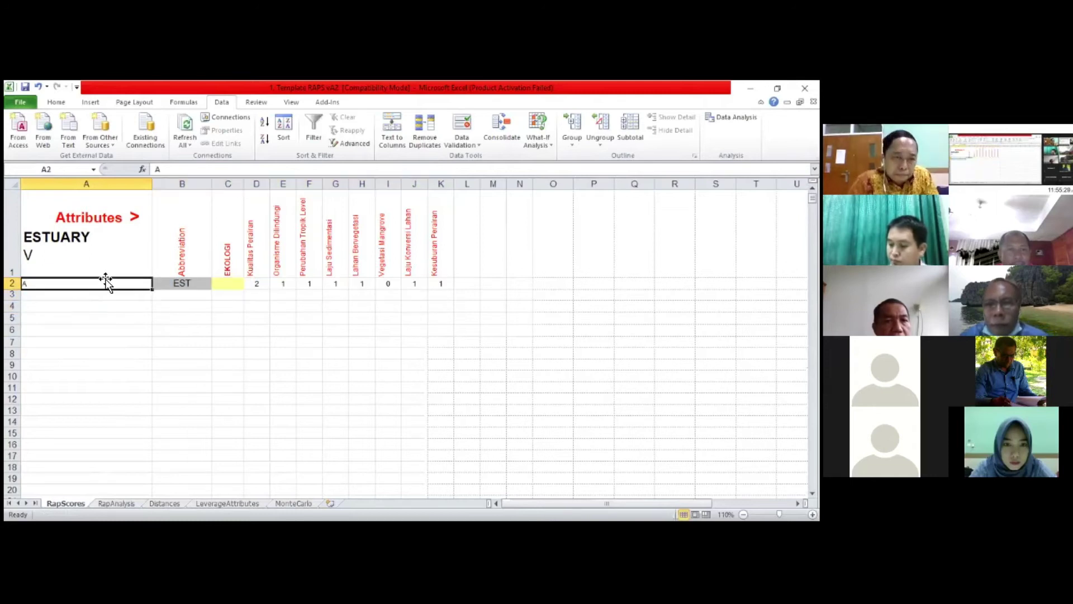
left_click(77, 297)
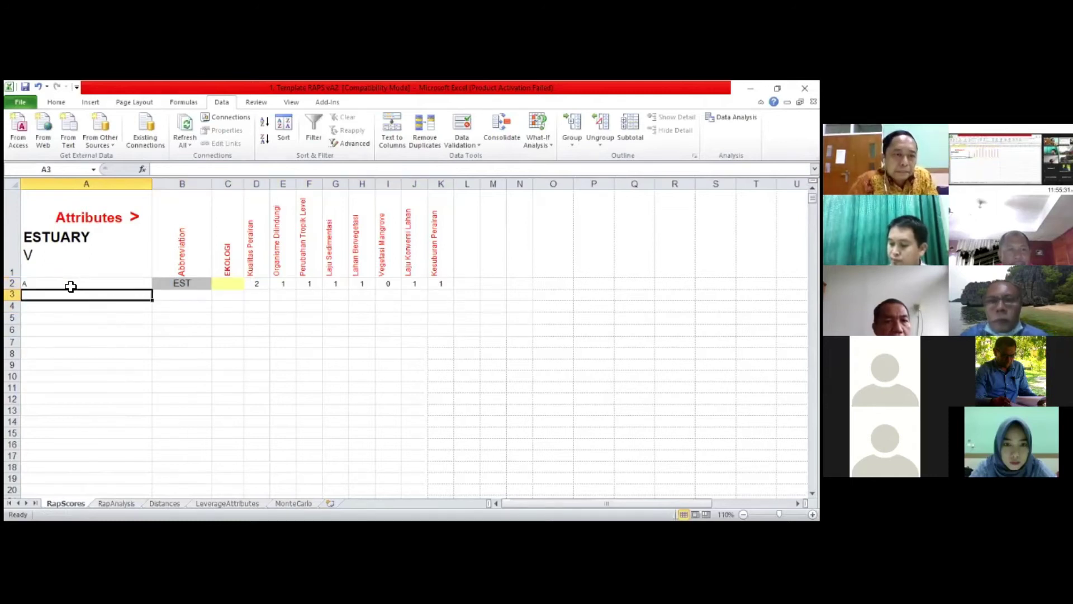
left_click(59, 284)
left_click(51, 293)
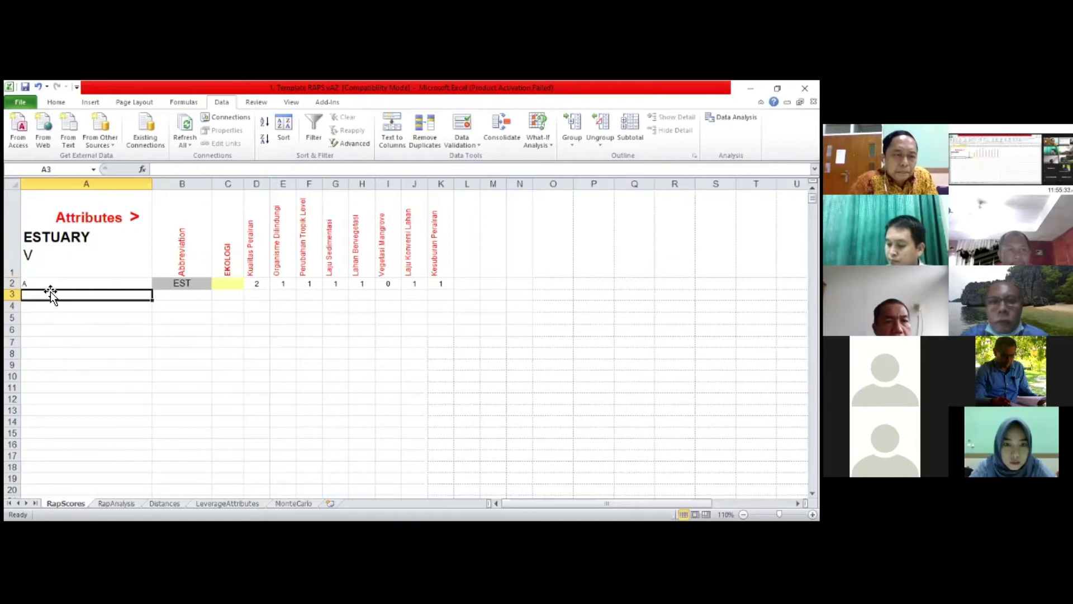
left_click(46, 288)
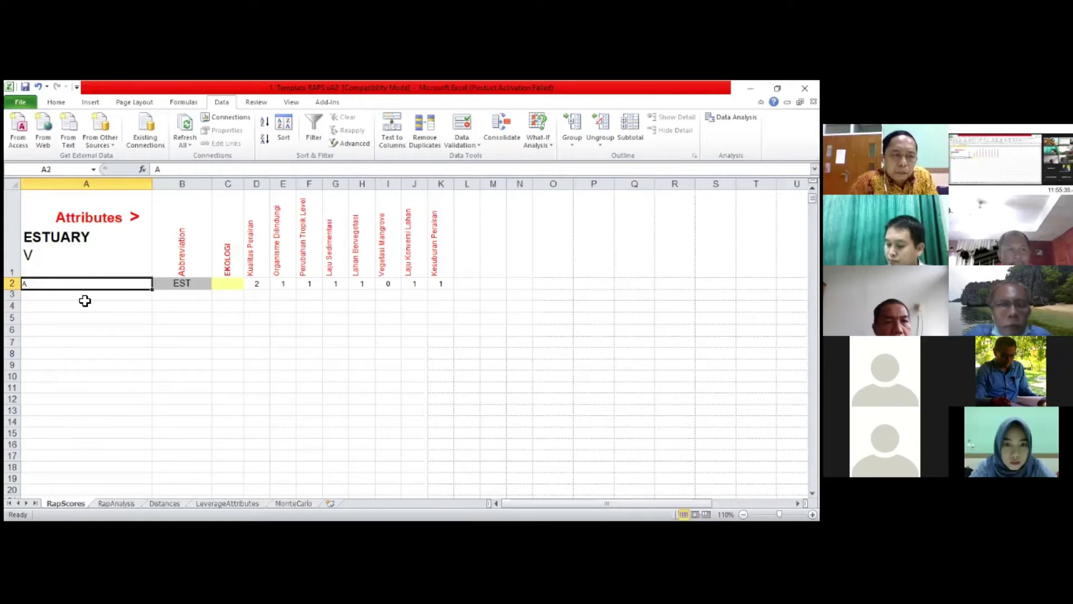
left_click(82, 295)
left_click(68, 287)
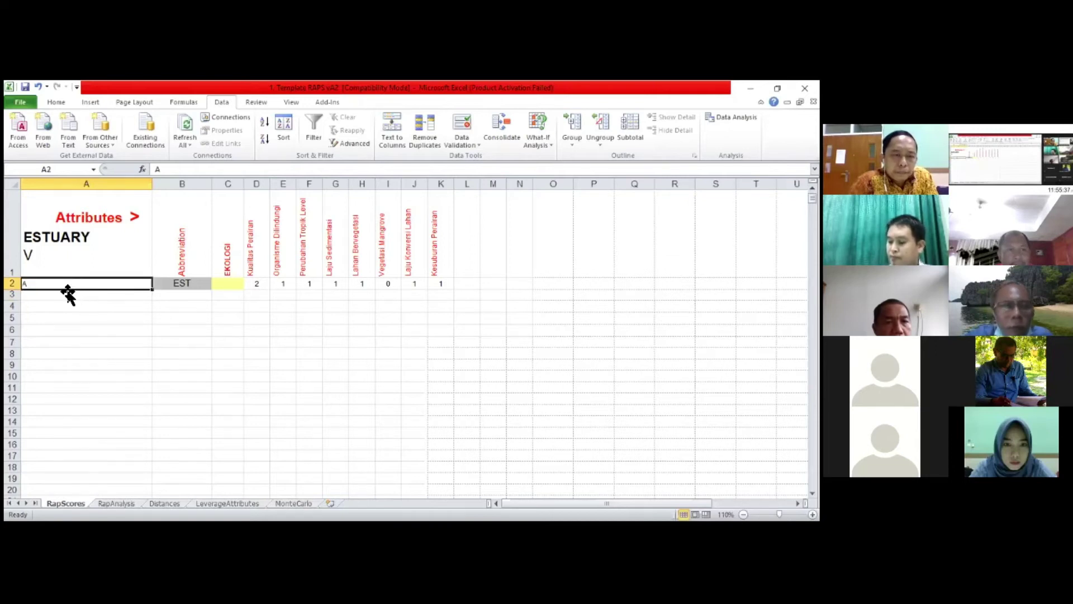
left_click(66, 295)
left_click(55, 285)
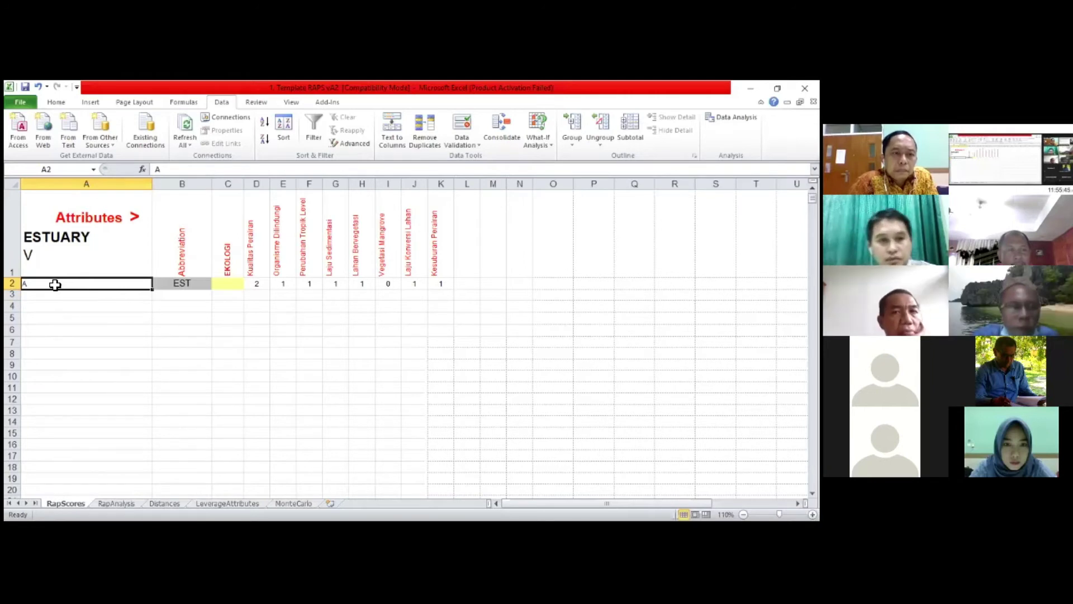
left_click(37, 493, "shift")
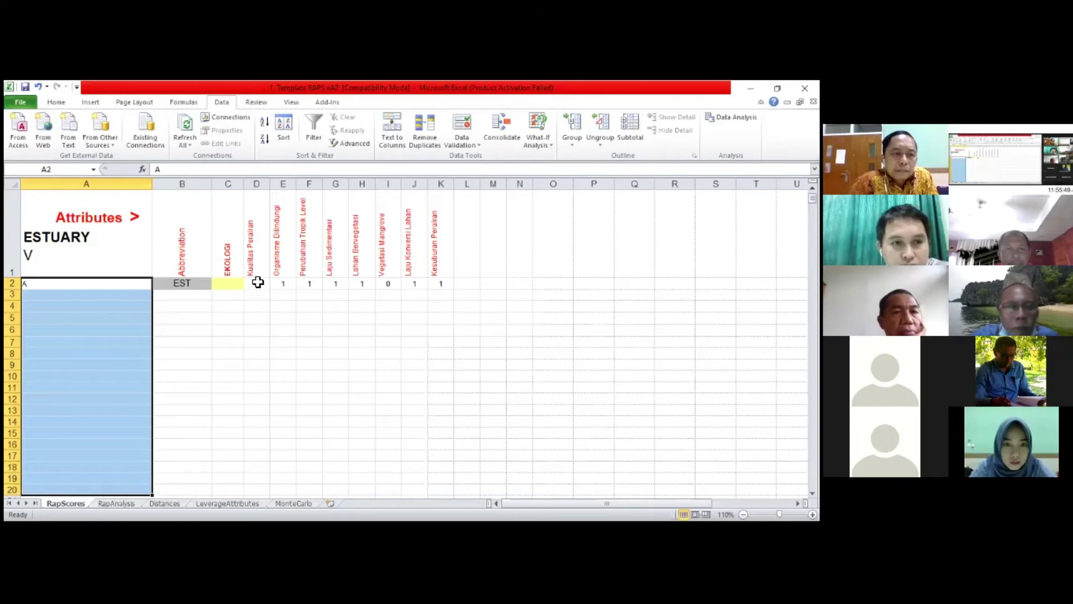
left_click(112, 296)
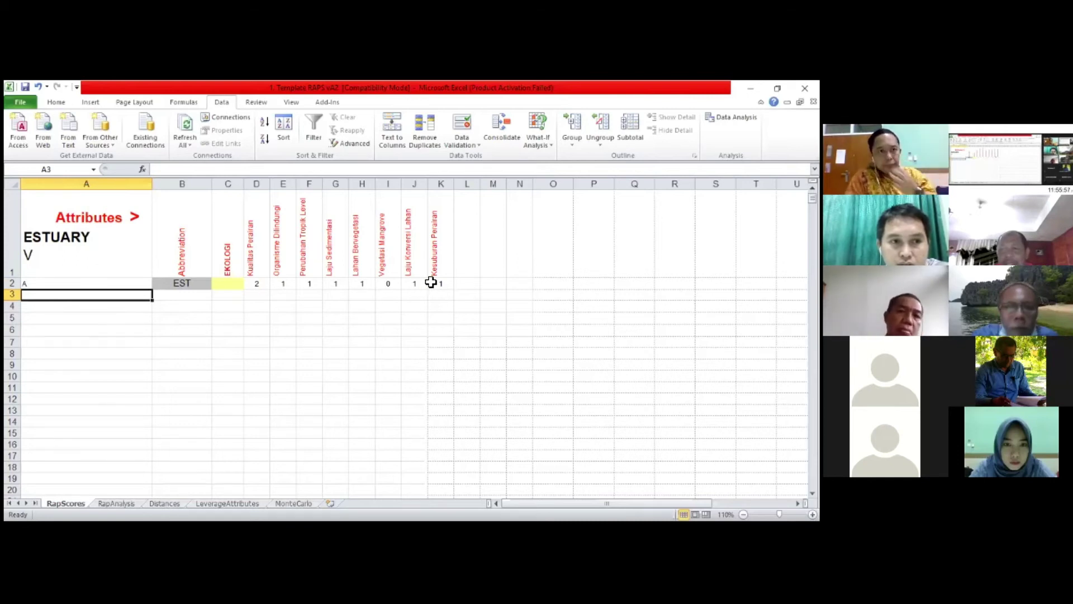
left_click_drag(82, 286, 442, 285)
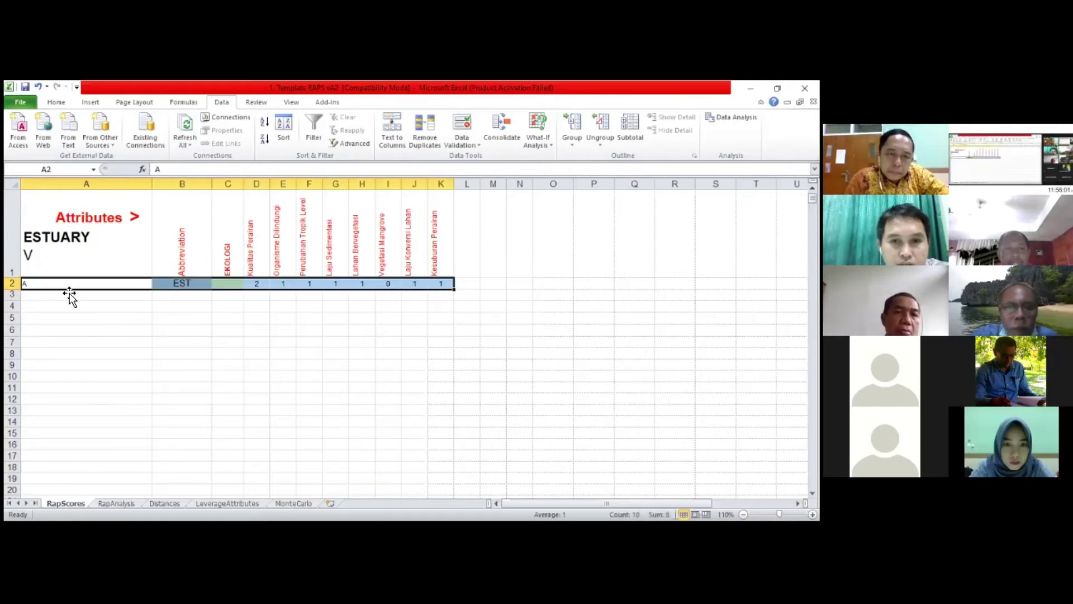
left_click(54, 285)
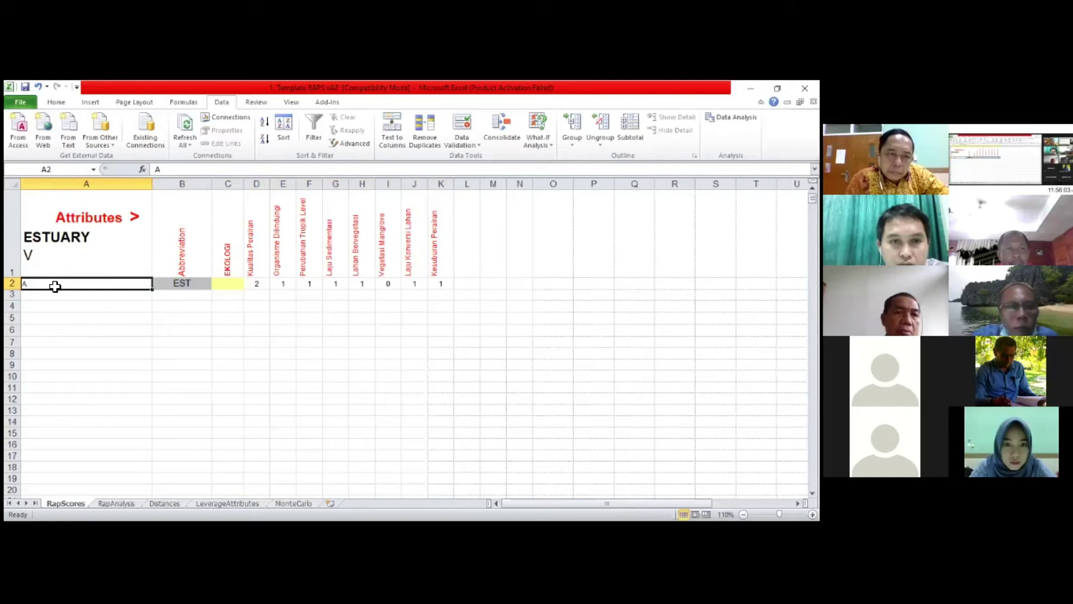
left_click(57, 298)
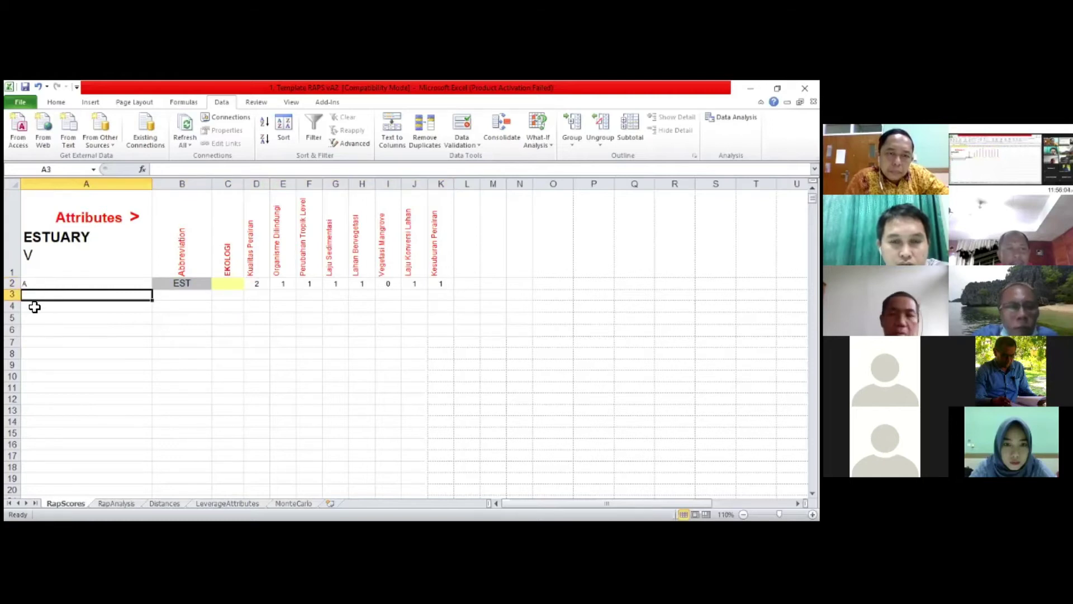
key("Down")
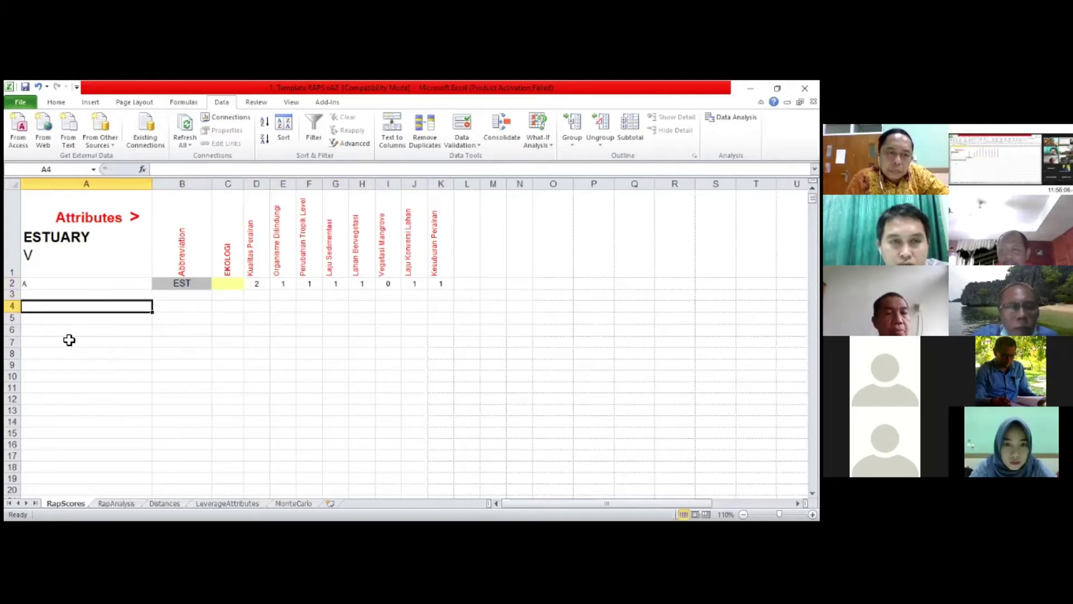
left_click(56, 286)
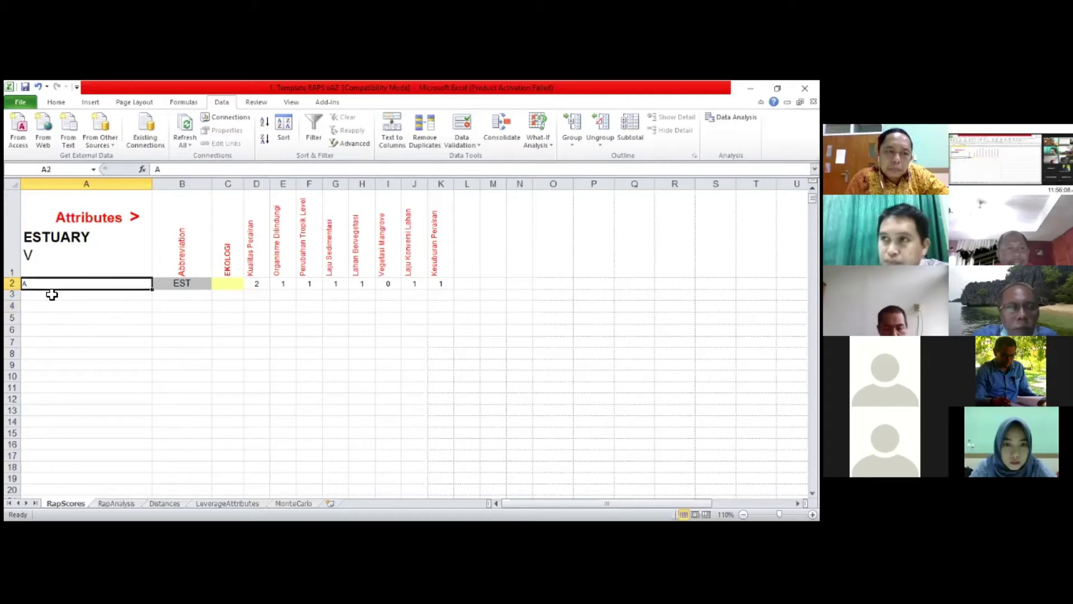
key("Down")
left_click(56, 285)
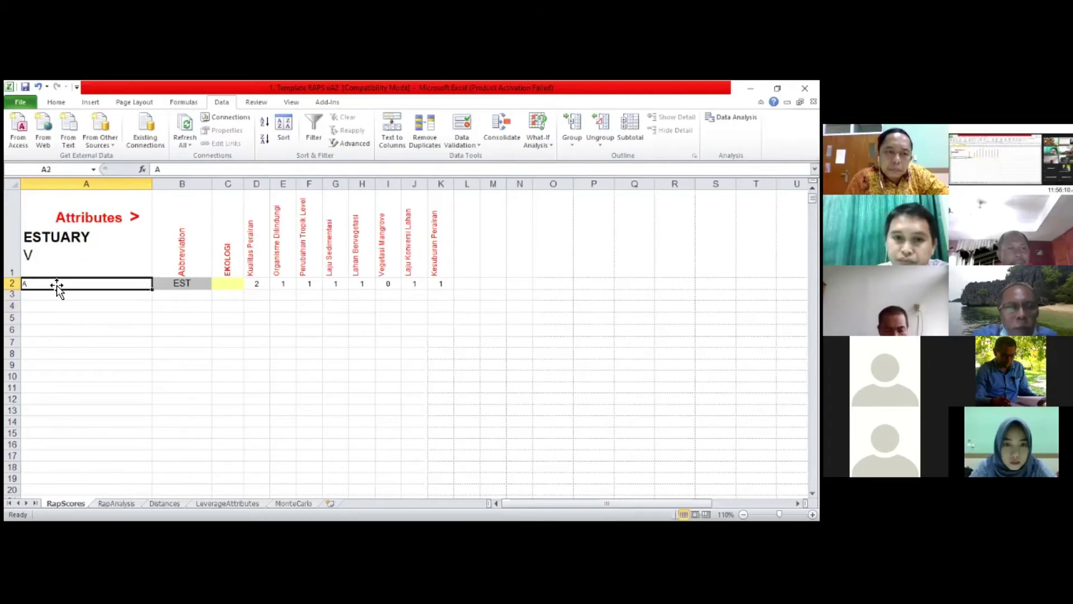
key("Down")
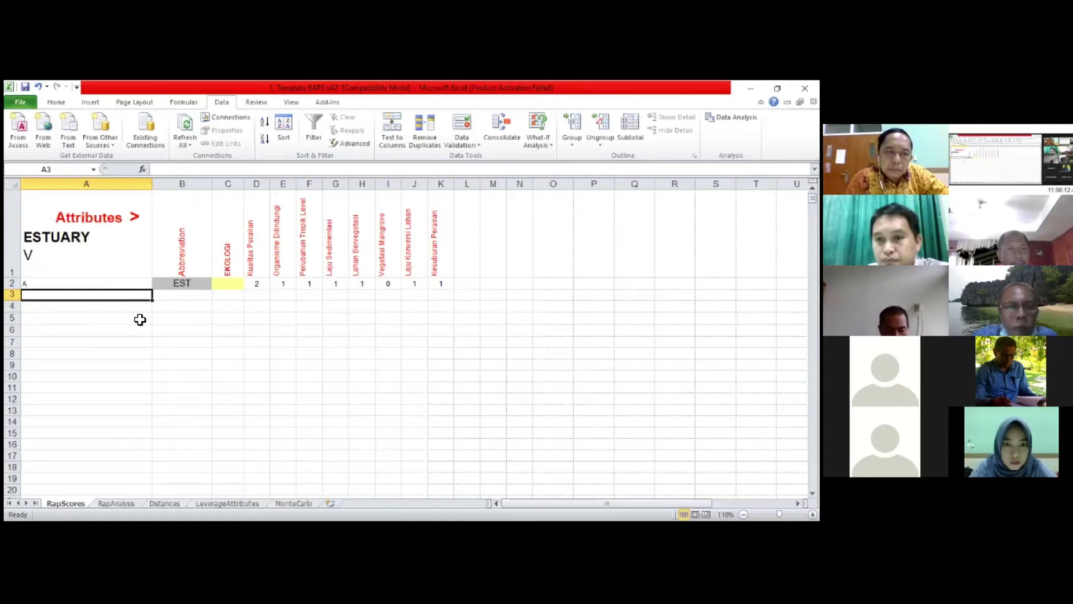
Step: Center the attribute headings and scores in D1:K2 horizontally
left_click_drag(261, 252, 446, 285)
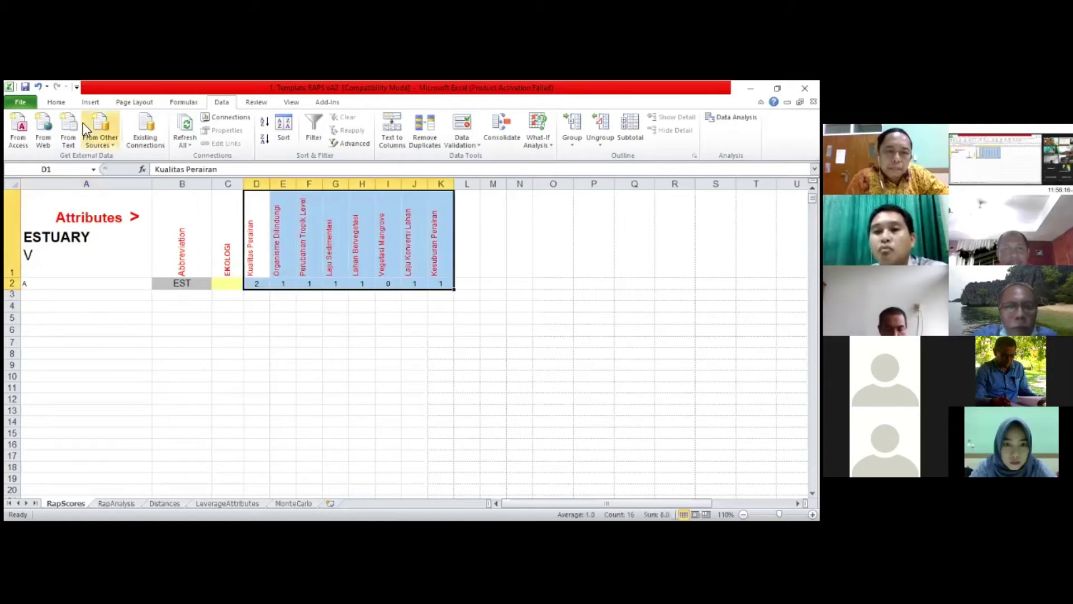
scroll(224, 143, "up", 4)
left_click(246, 137)
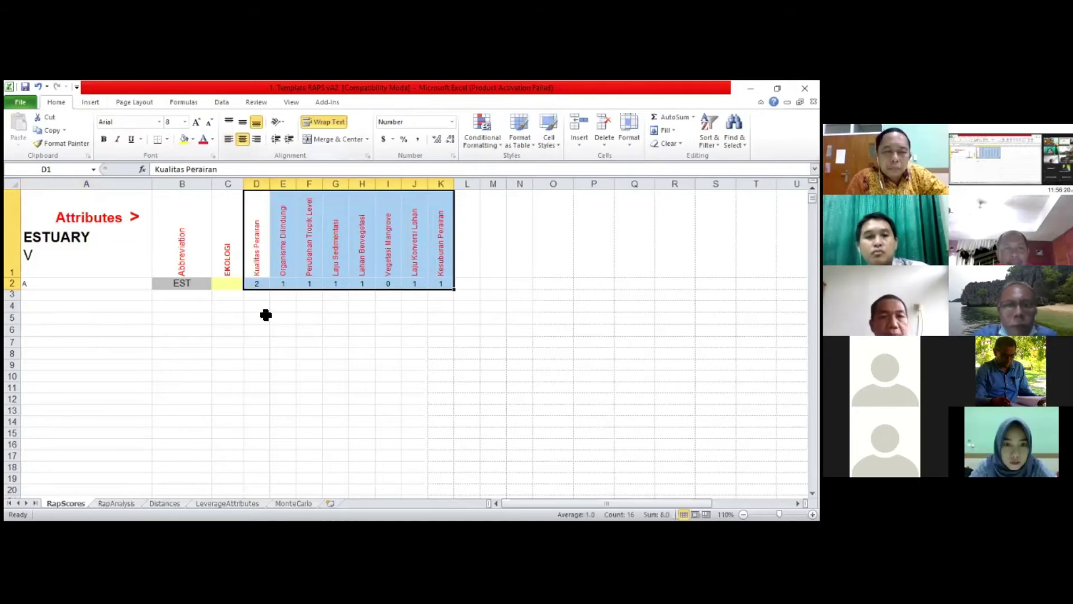
left_click(259, 319)
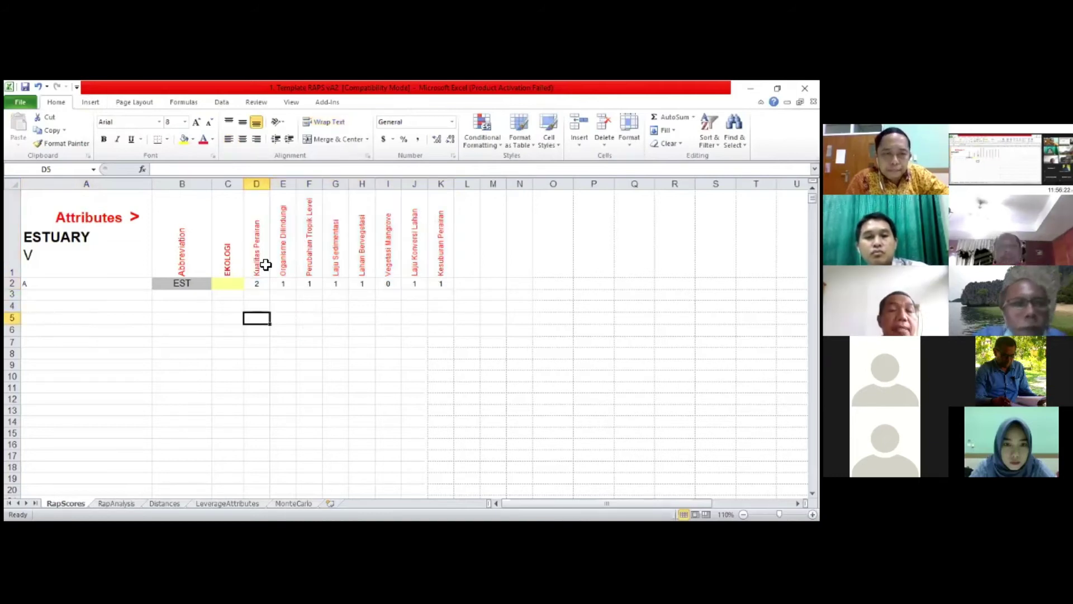
Step: Replace the first attribute heading in cell D1 with Pendapatan masyarakat
left_click_drag(263, 264, 439, 266)
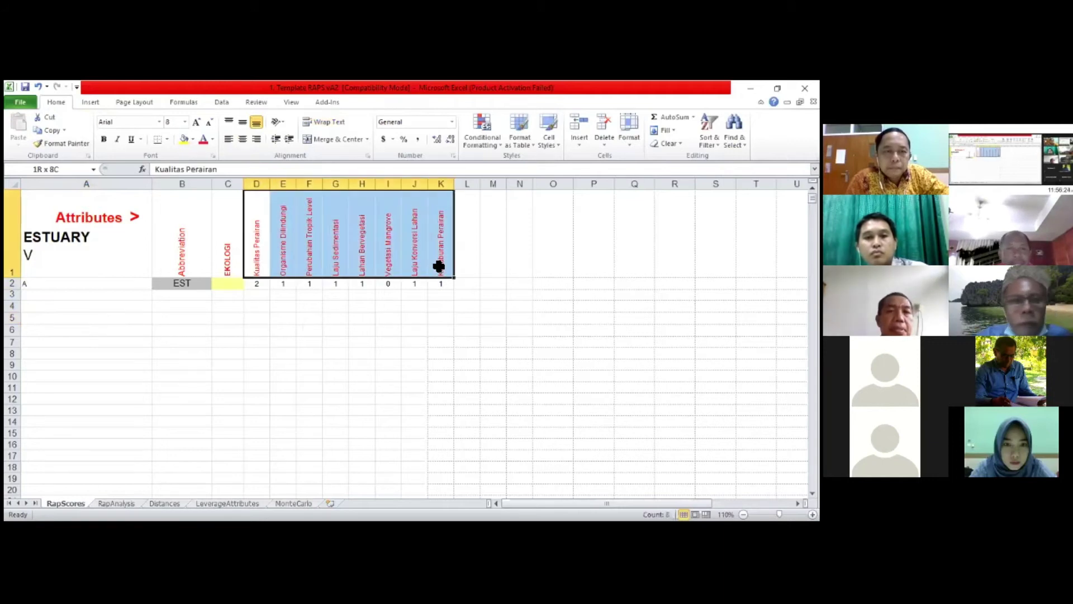
left_click(258, 258)
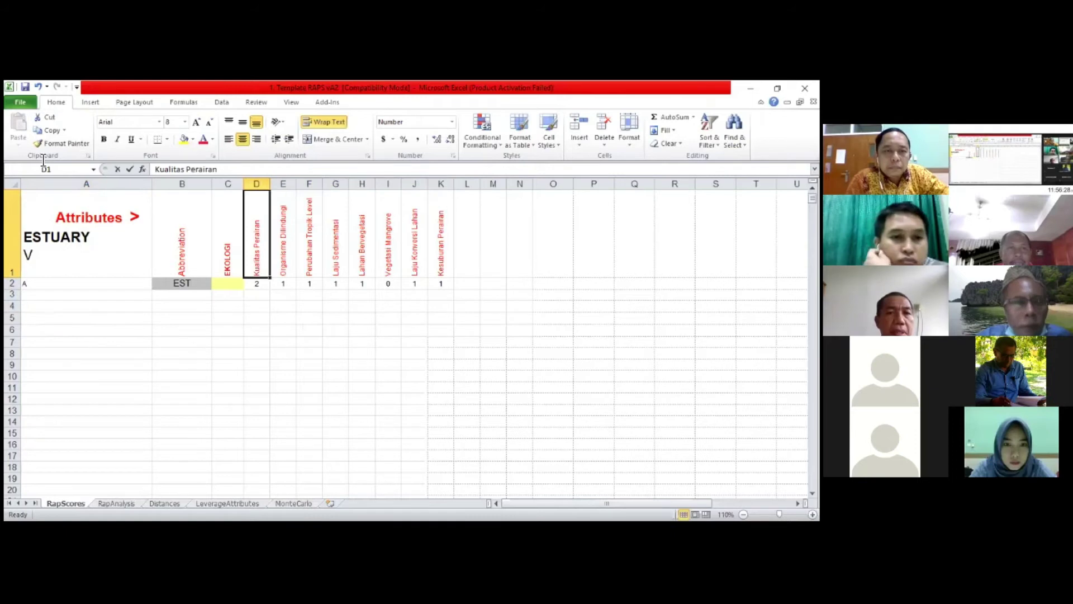
key("F2")
key("shift+Home")
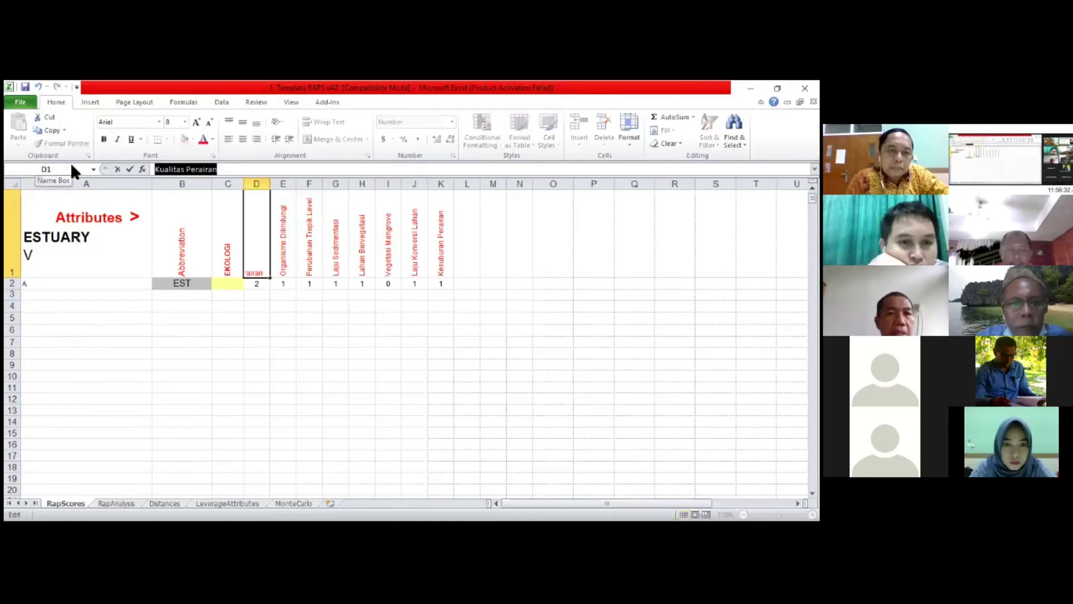
key("BackSpace")
type("Pendapatan")
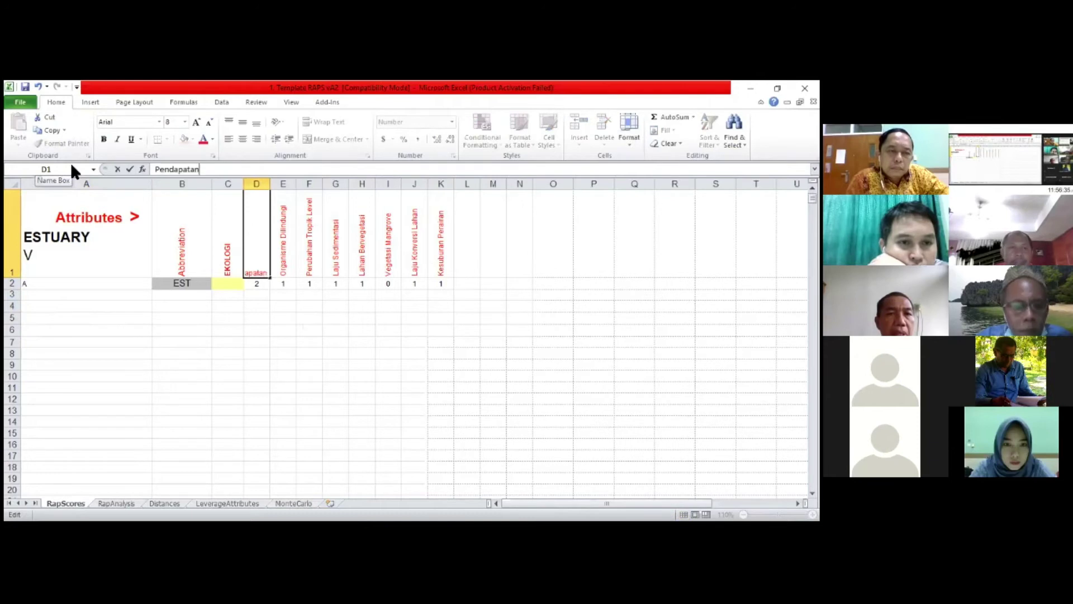
type("masyaarkay")
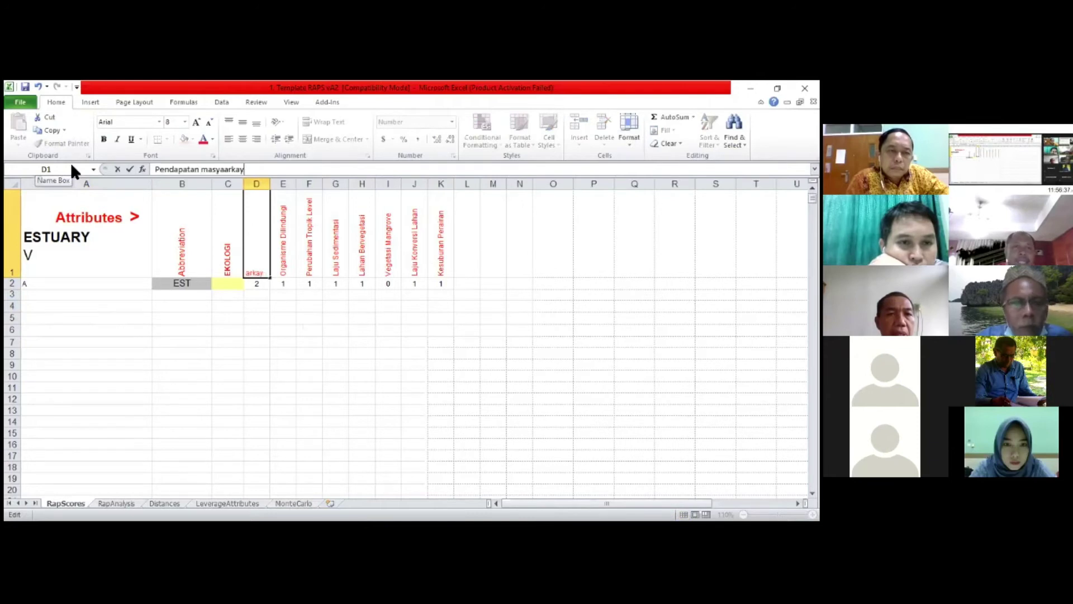
key("BackSpace")
key("BackSpace")
key("BackSpace")
key("BackSpace")
key("BackSpace")
type("raka")
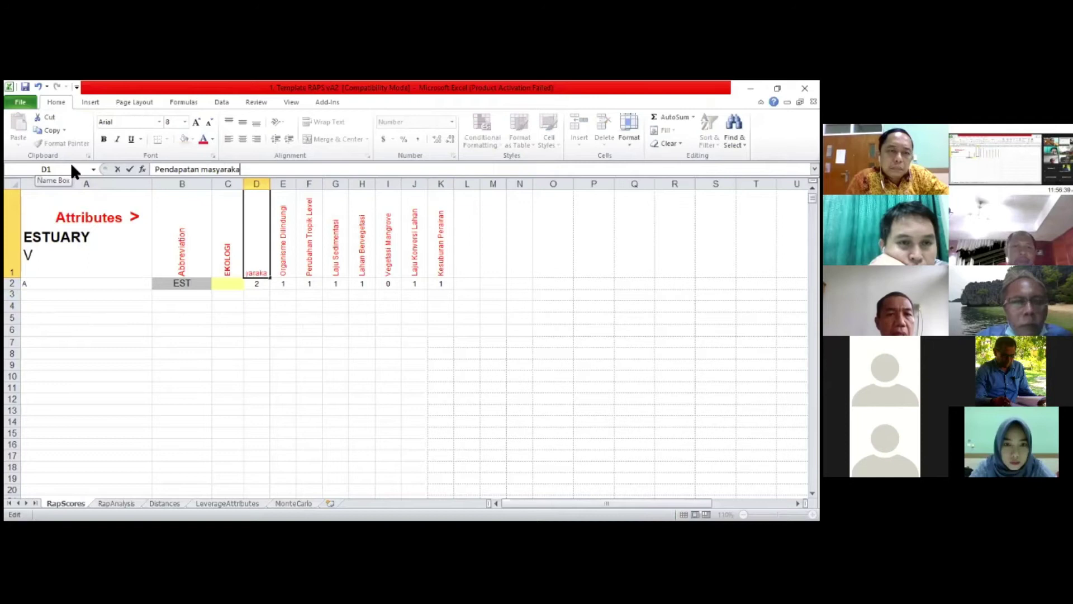
type("t")
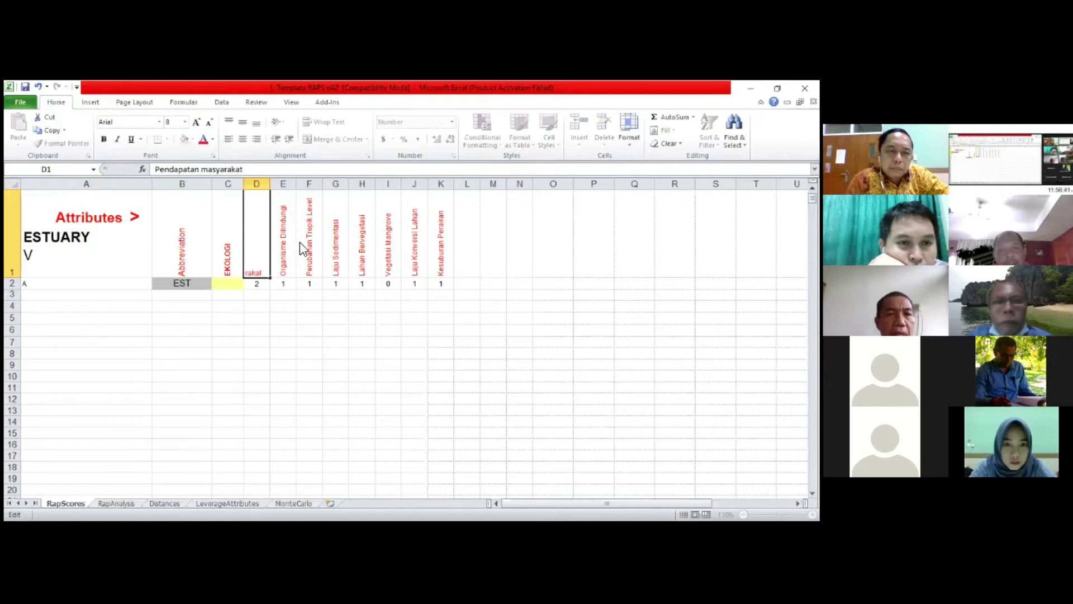
key("Return")
Step: Change the font colour of the Pendapatan masyarakat heading in D1 to black
left_click(266, 256)
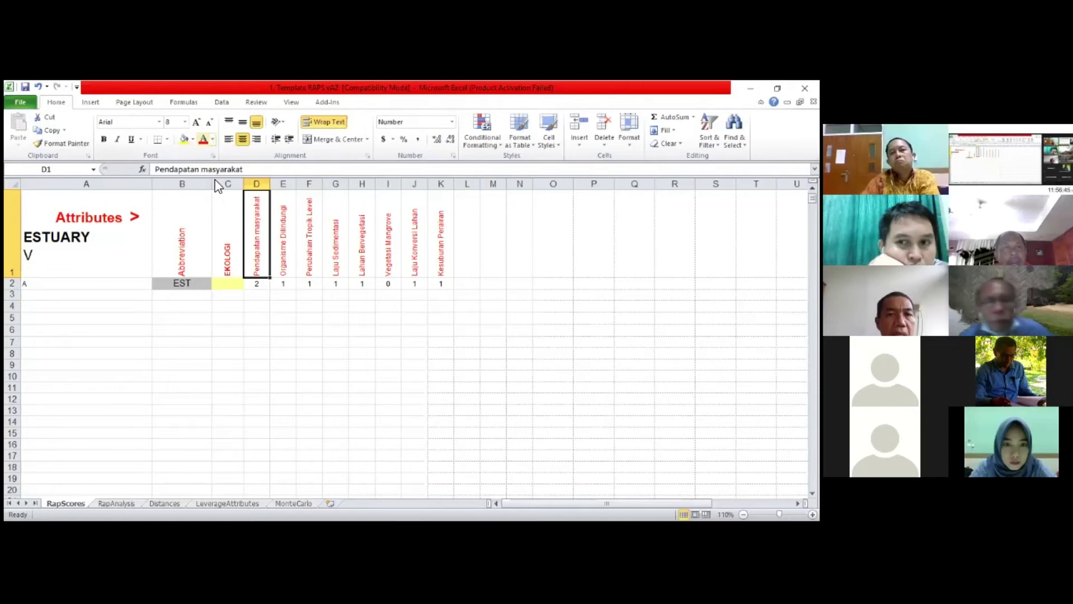
left_click(213, 139)
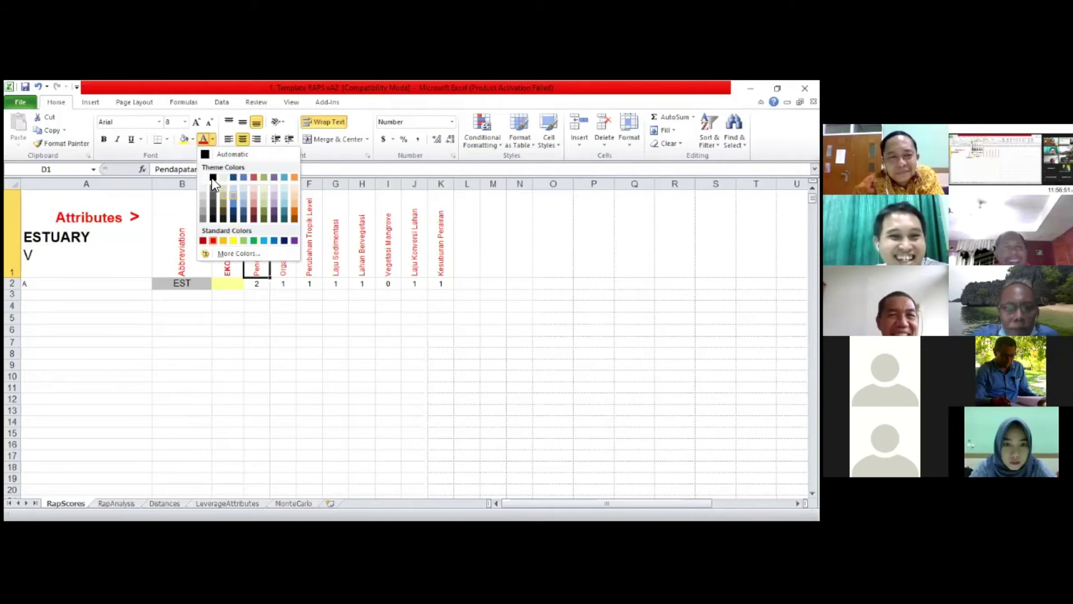
left_click(243, 219)
left_click(293, 267)
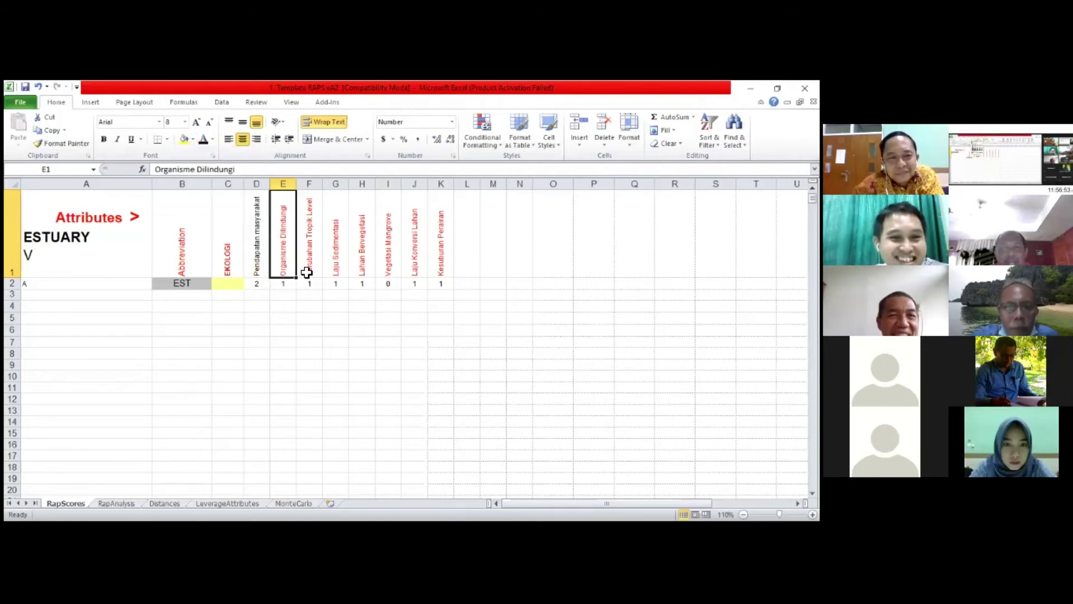
Step: Examine the attribute headings in D1:K1 and the matching scores in D2:K2
left_click(256, 293)
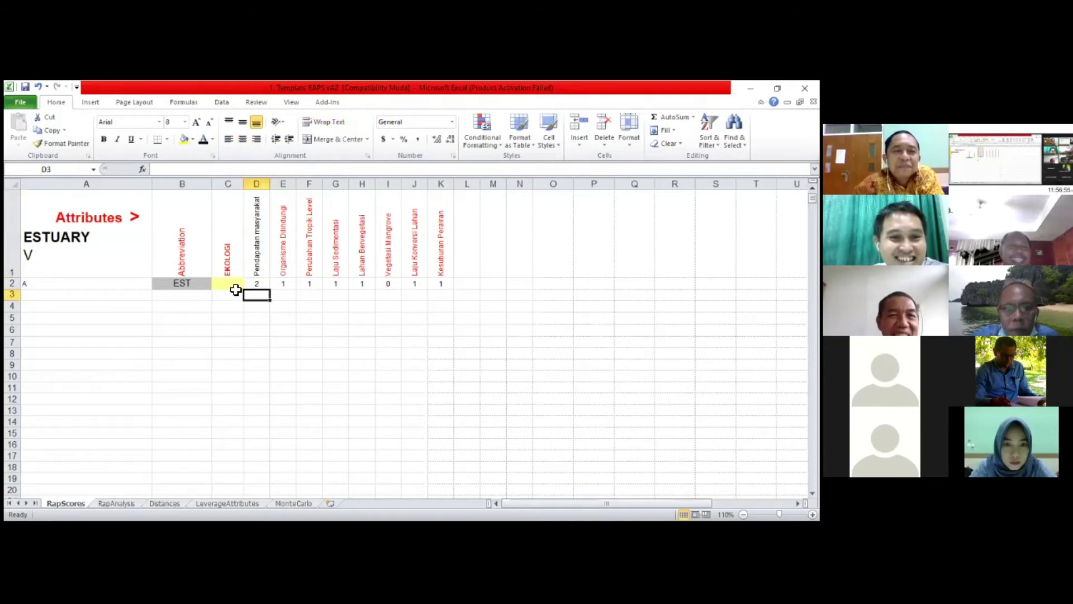
left_click(259, 246)
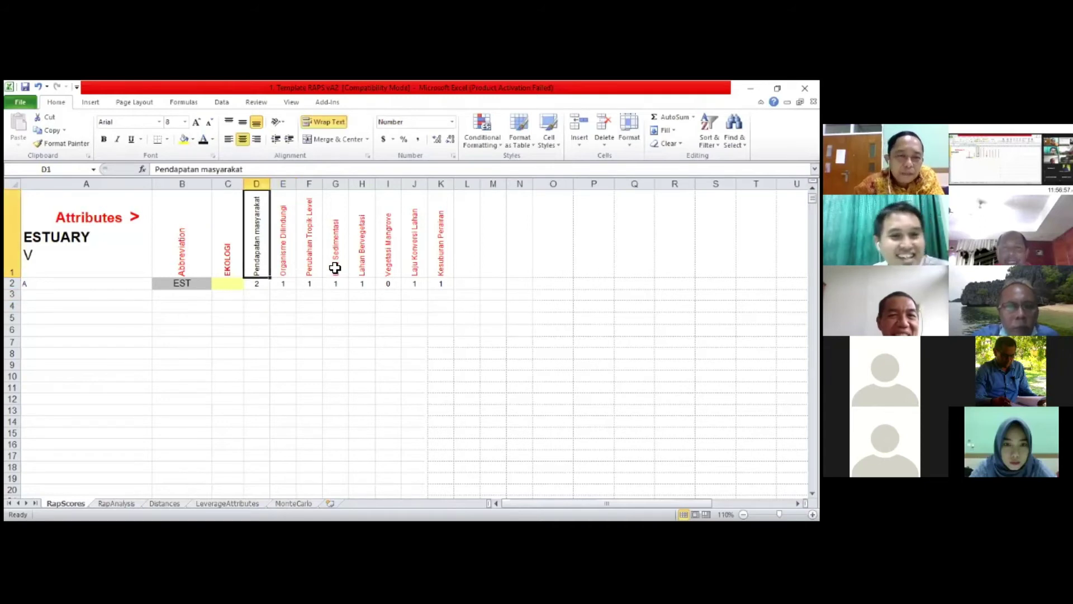
left_click(124, 307)
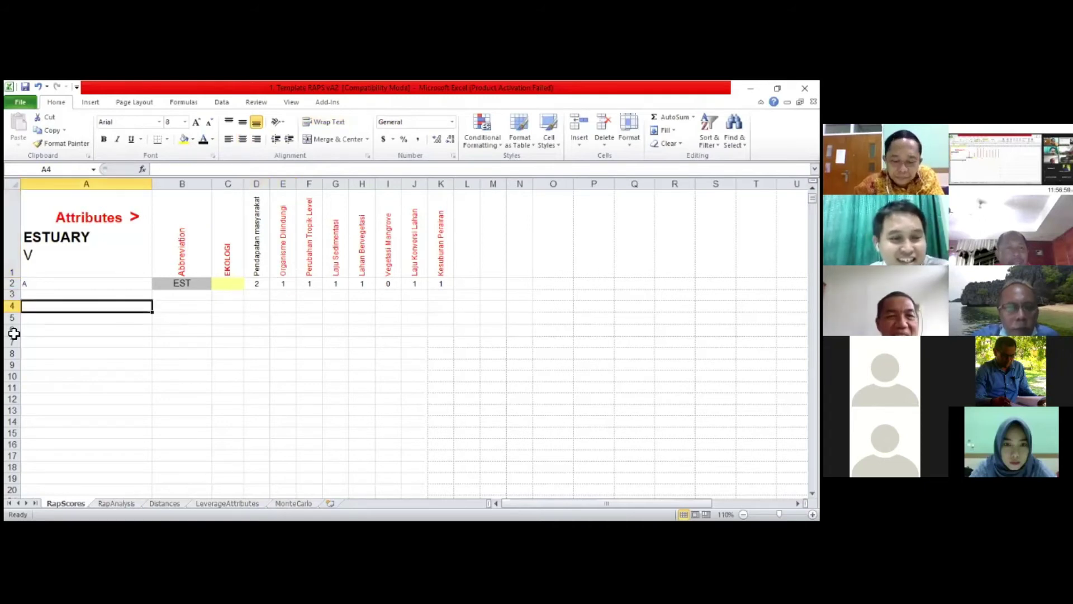
left_click(283, 263)
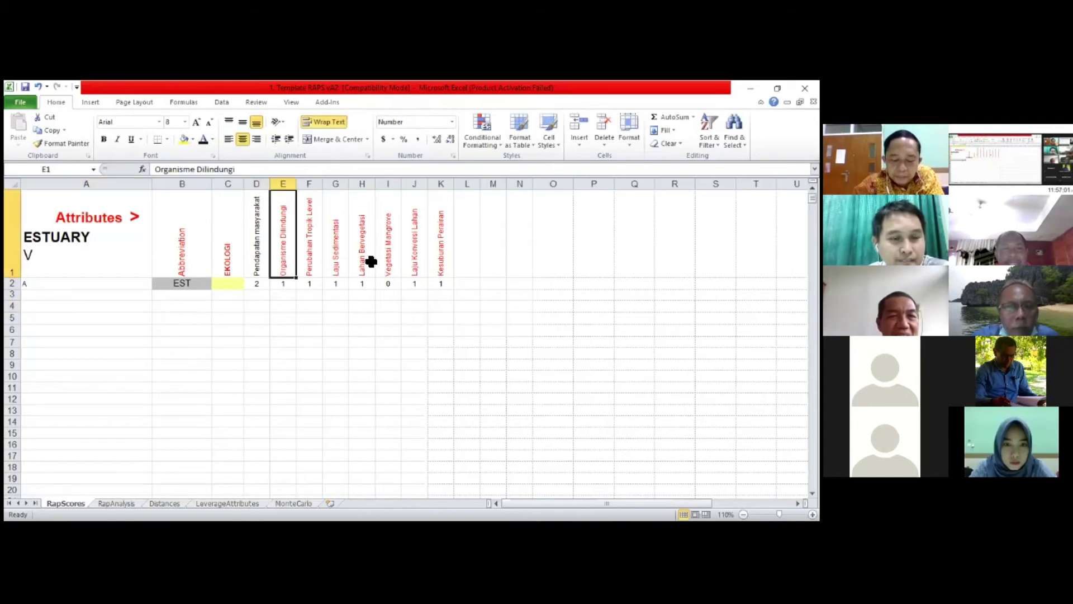
left_click(434, 274)
left_click(265, 285)
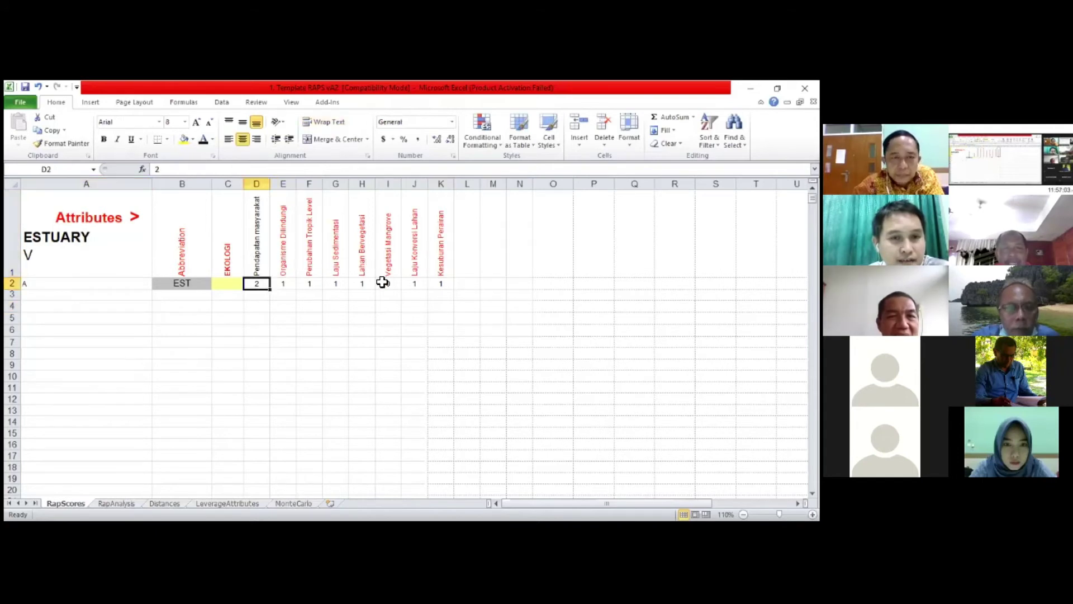
left_click_drag(438, 286, 439, 285)
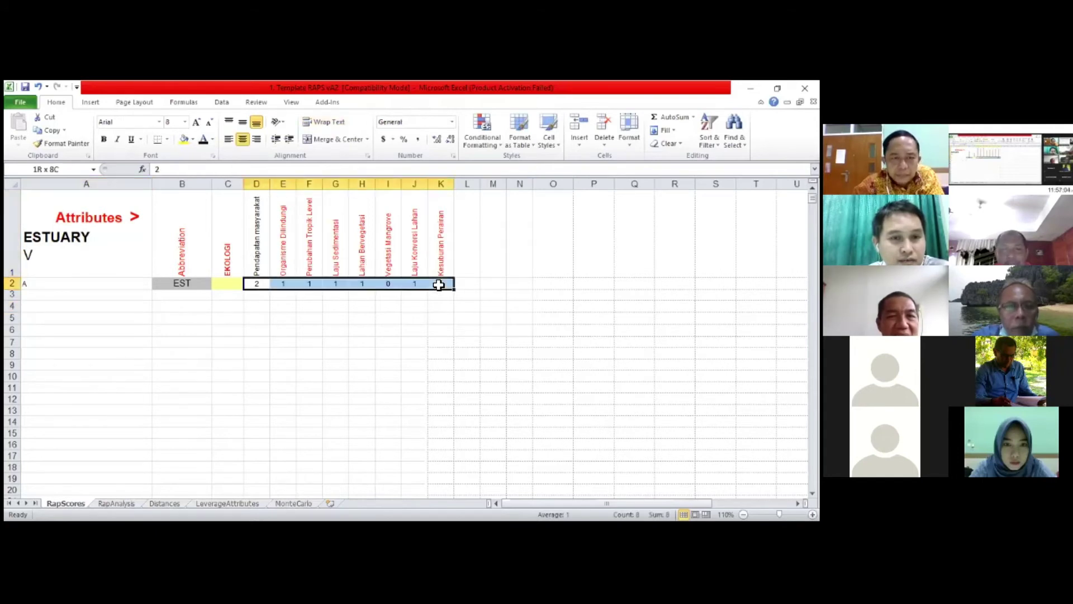
left_click(254, 283)
left_click(435, 288, "shift")
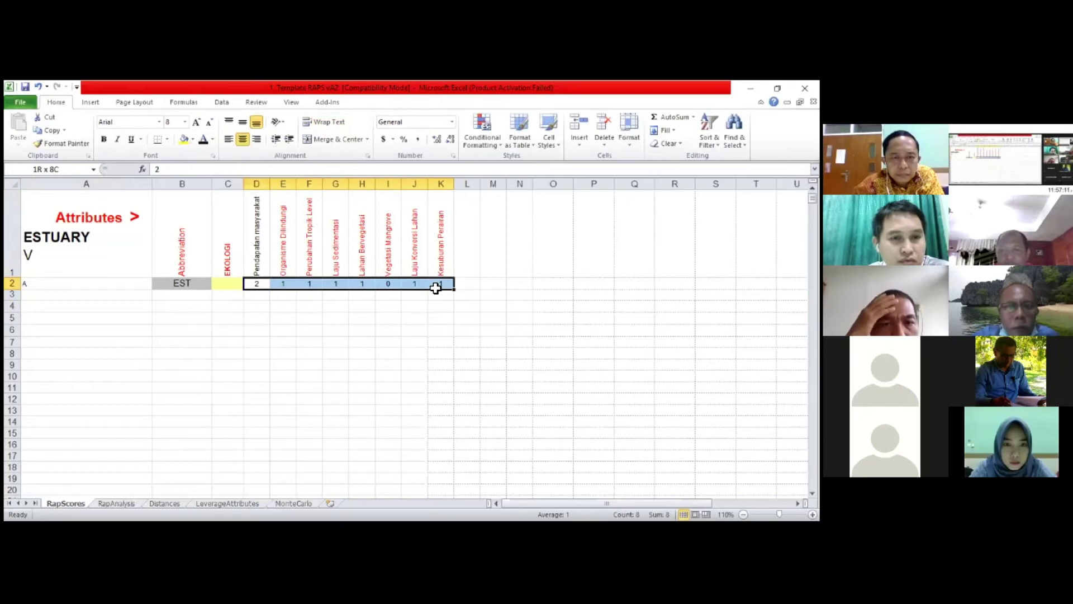
left_click_drag(257, 285, 442, 283)
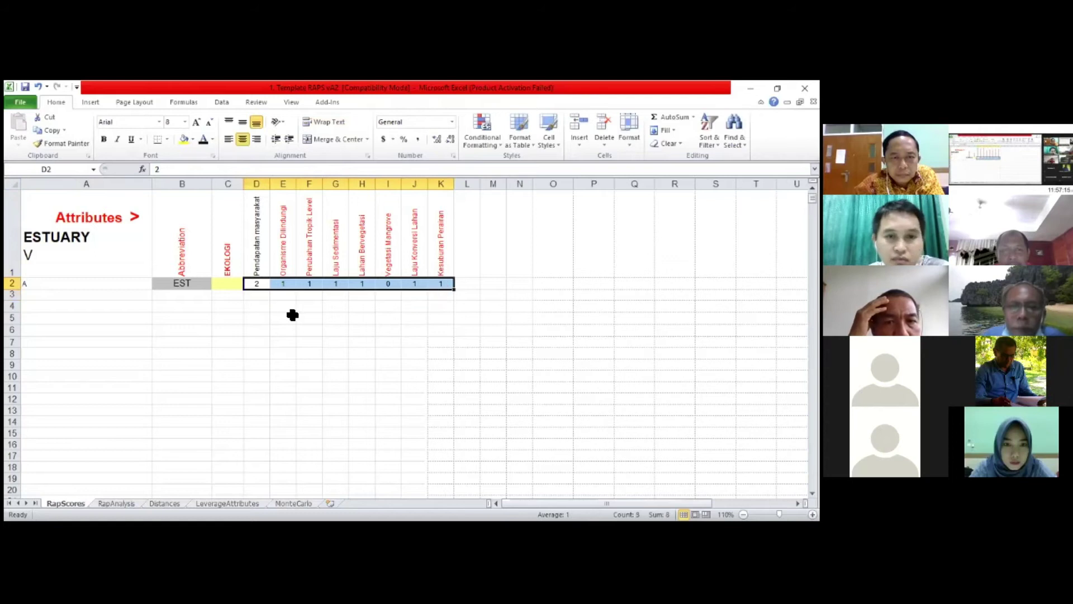
left_click(264, 316)
left_click(258, 282)
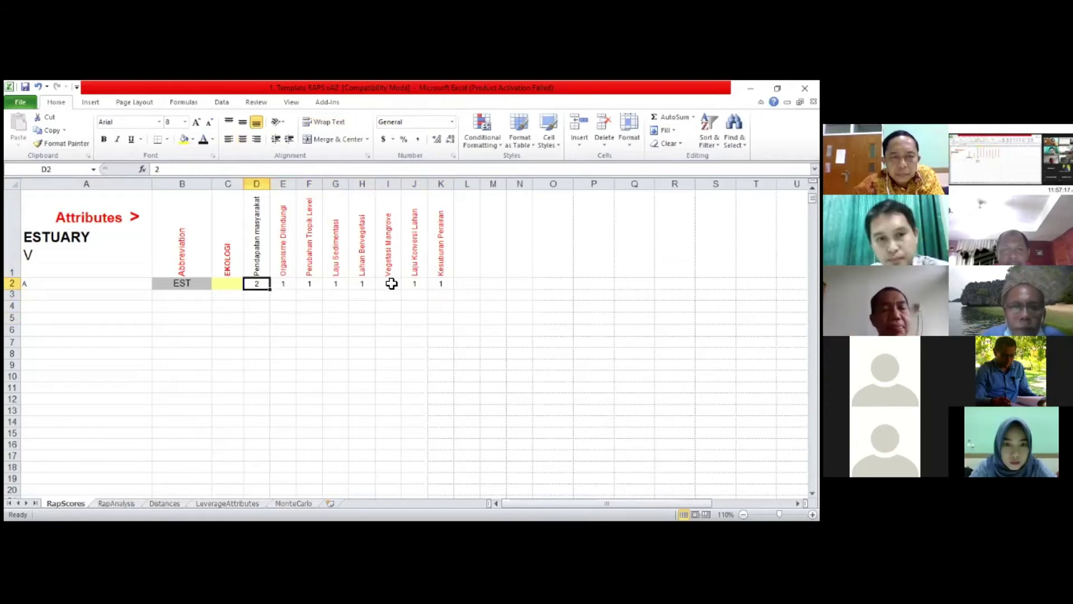
left_click(455, 284, "shift")
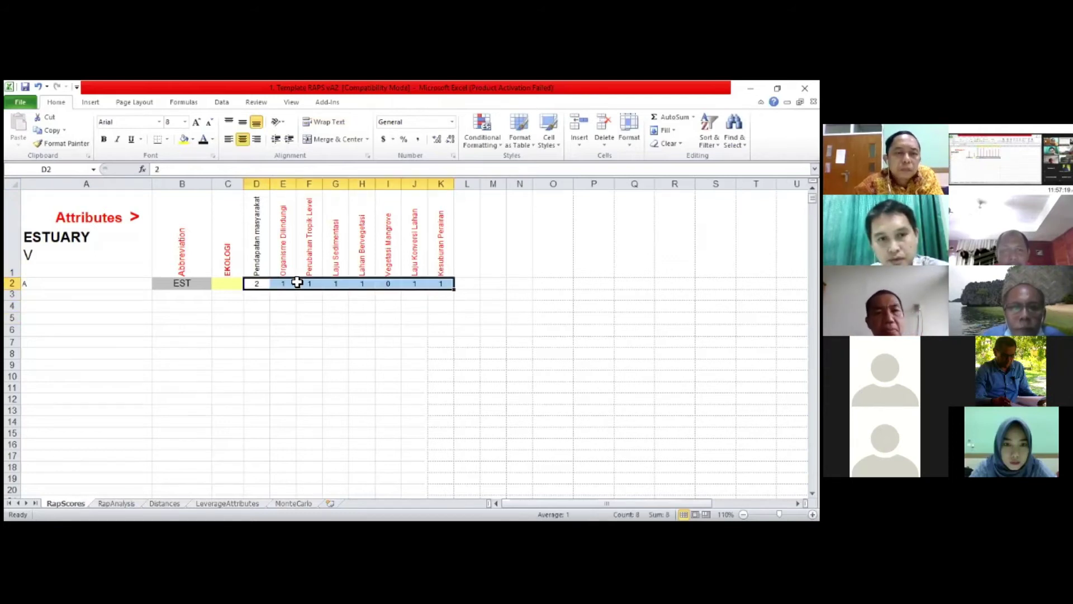
key("Right")
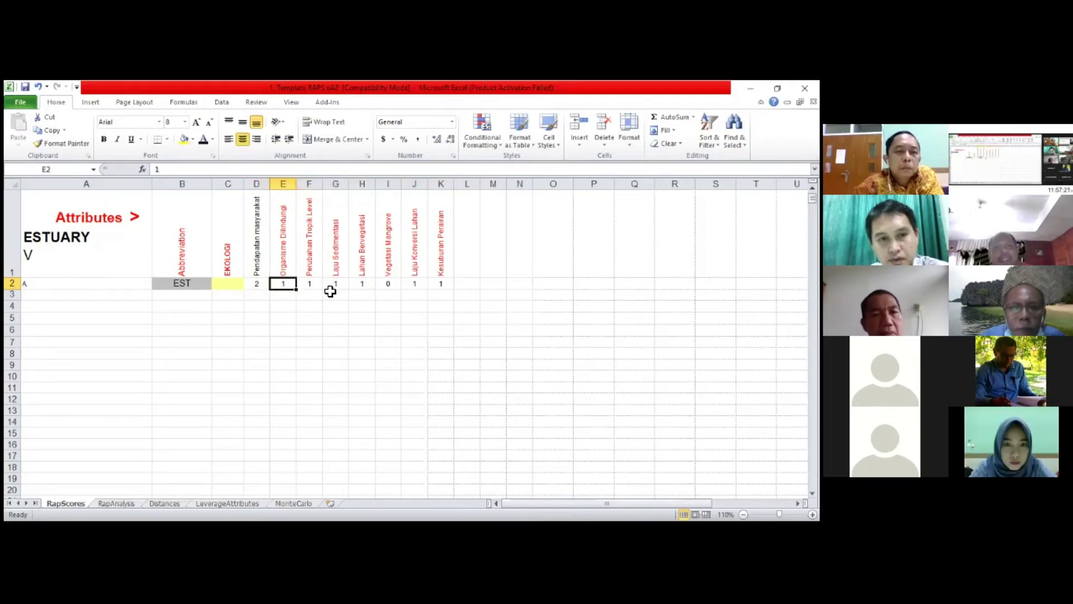
Step: Undo the D1 heading and font colour edits, the centering of D1:K2 and the replaced text in A2
key("ctrl+z")
left_click(314, 302)
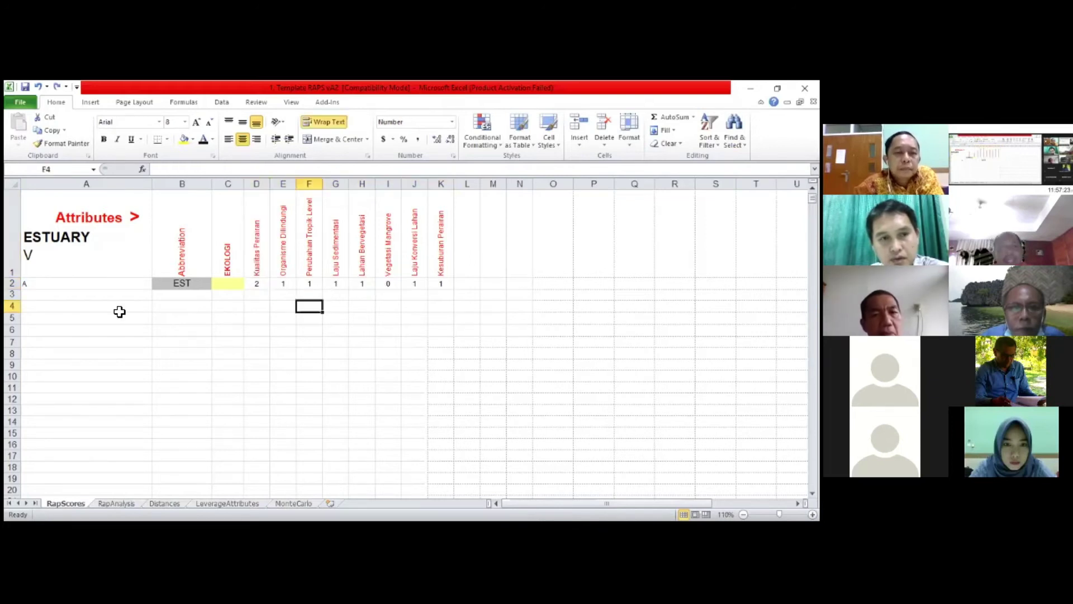
key("ctrl+z")
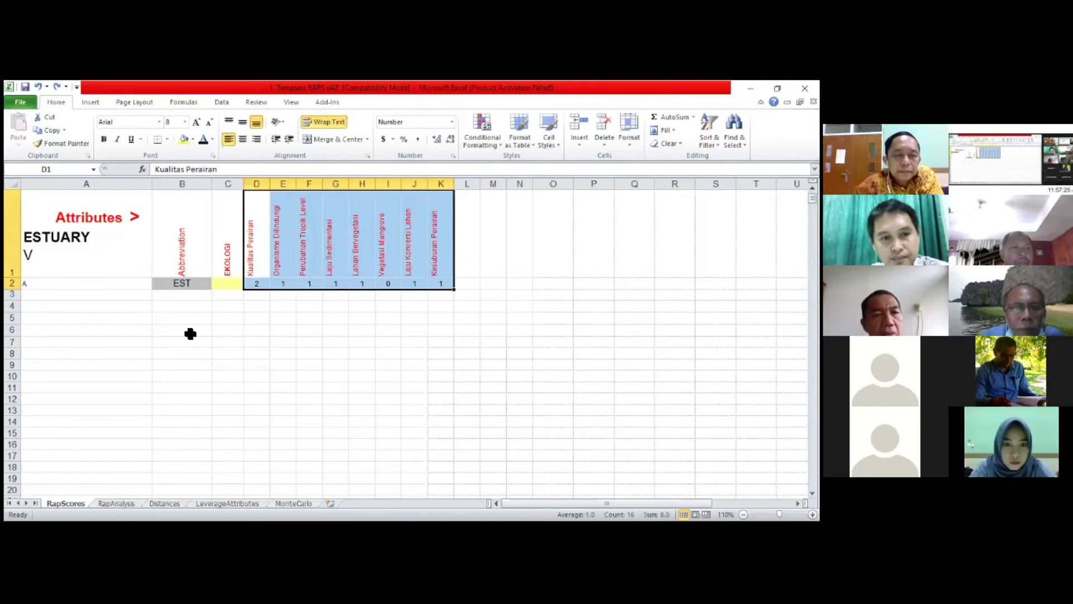
left_click(190, 334)
scroll(189, 332, "down", 8)
scroll(189, 333, "up", 8)
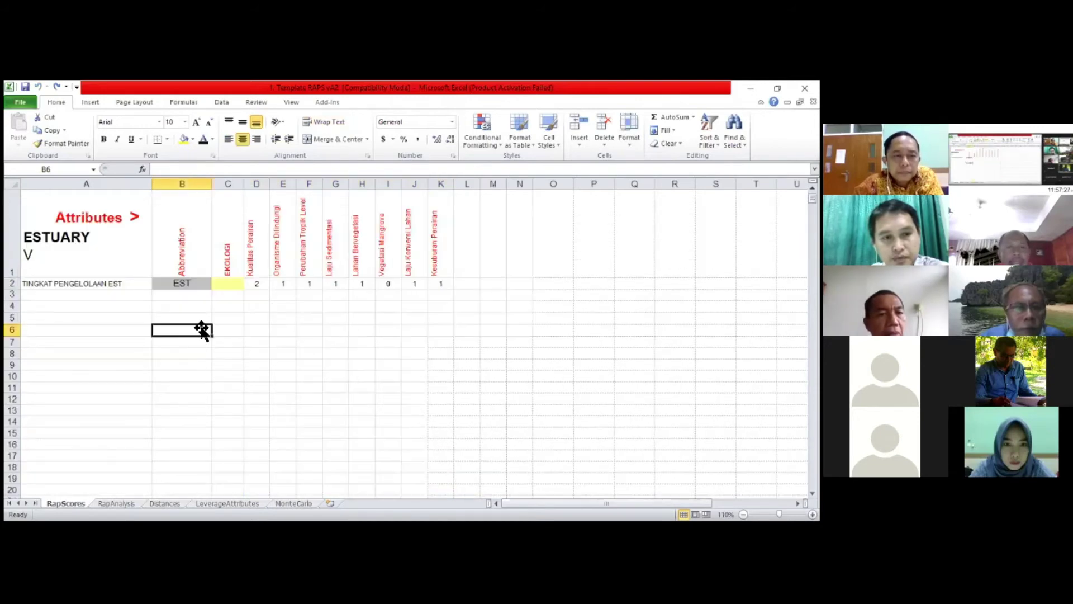
left_click_drag(256, 284, 453, 282)
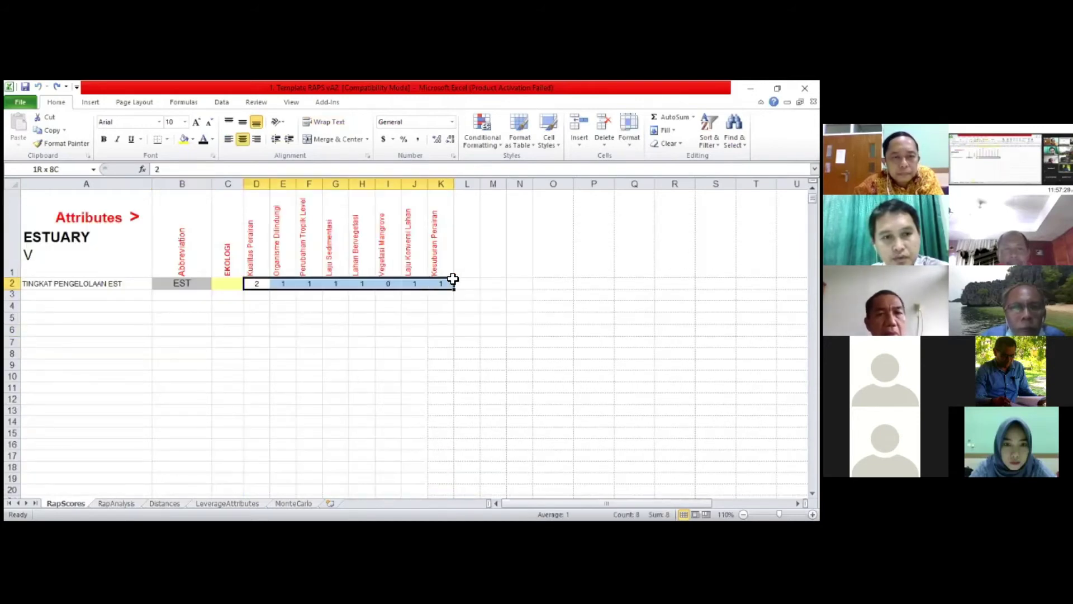
left_click_drag(257, 284, 442, 282)
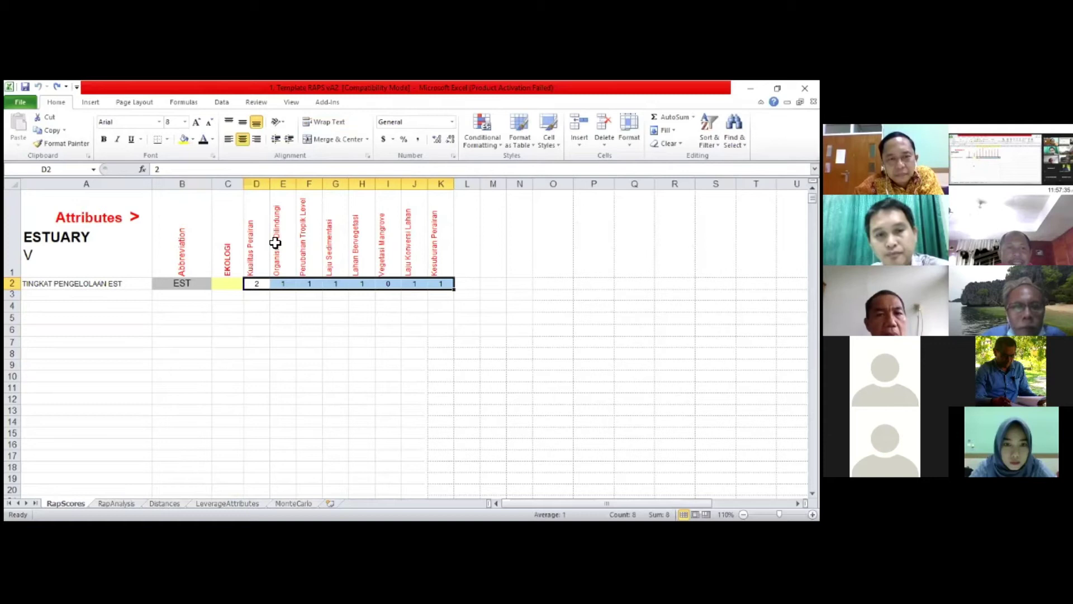
left_click_drag(257, 253, 469, 255)
left_click(469, 256)
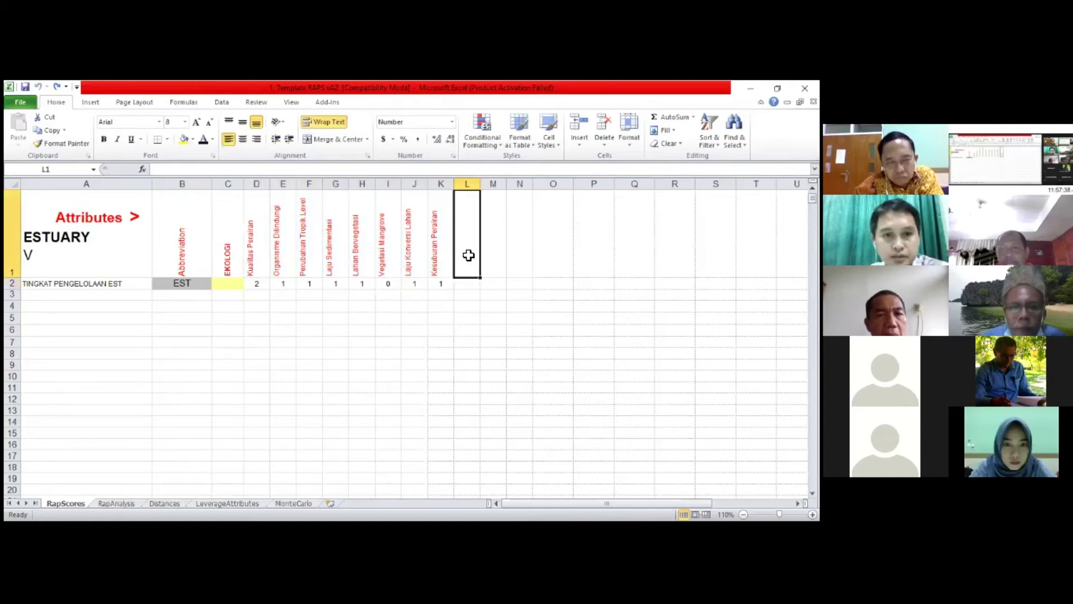
Step: Copy the Kesuburan Perairan heading and its score from K1:K2 into column L starting at L1
left_click(443, 268)
key("shift+Down")
key("ctrl+c")
left_click(472, 265)
key("ctrl+v")
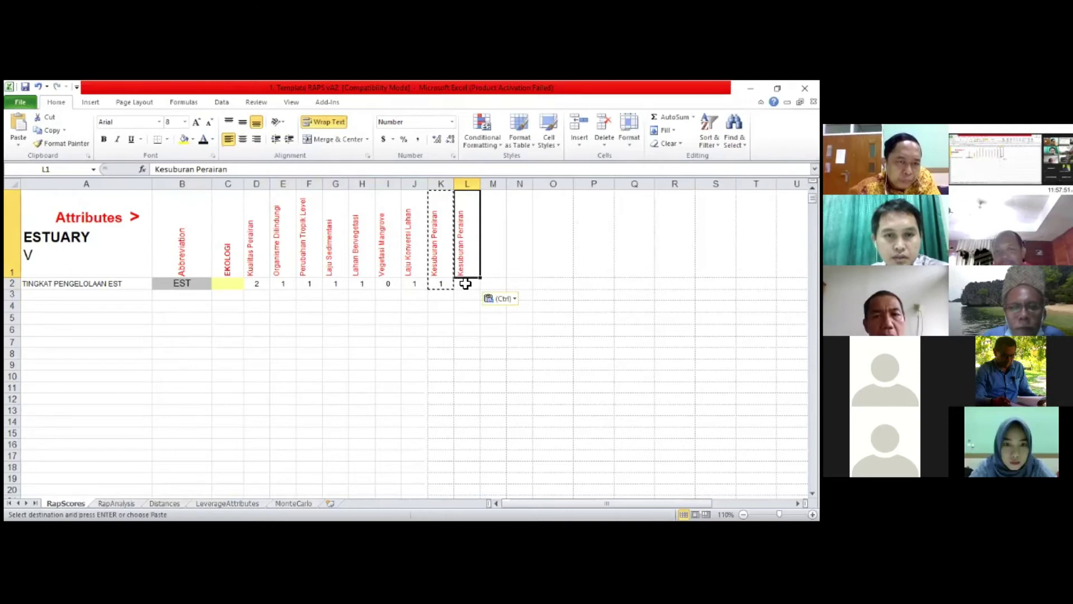
Step: Undo the copy of the Kesuburan Perairan heading and score in column L
key("Escape")
key("ctrl+z")
left_click(335, 330)
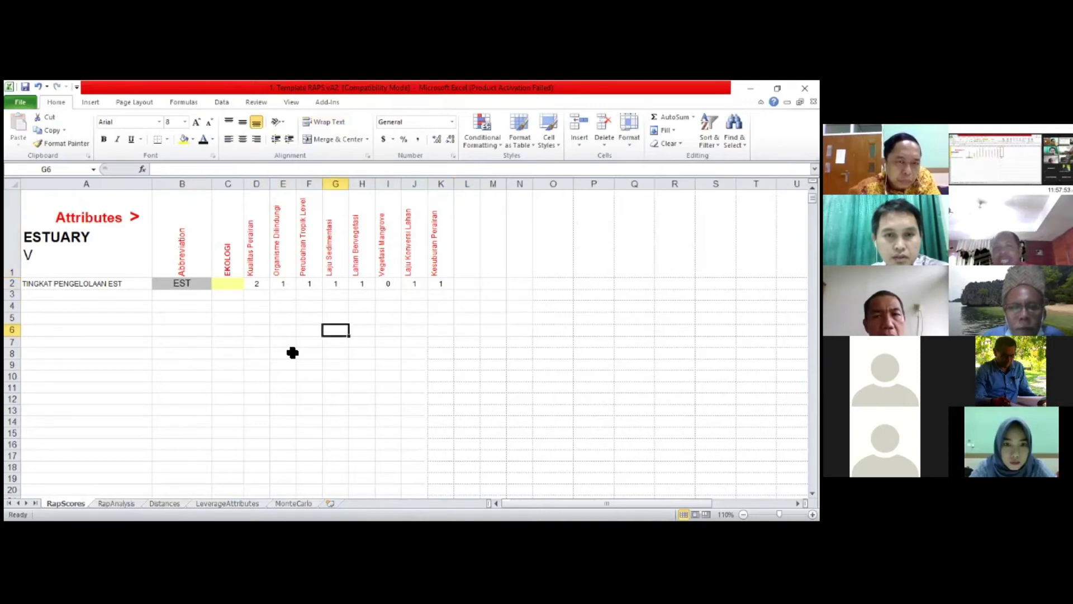
left_click(283, 353)
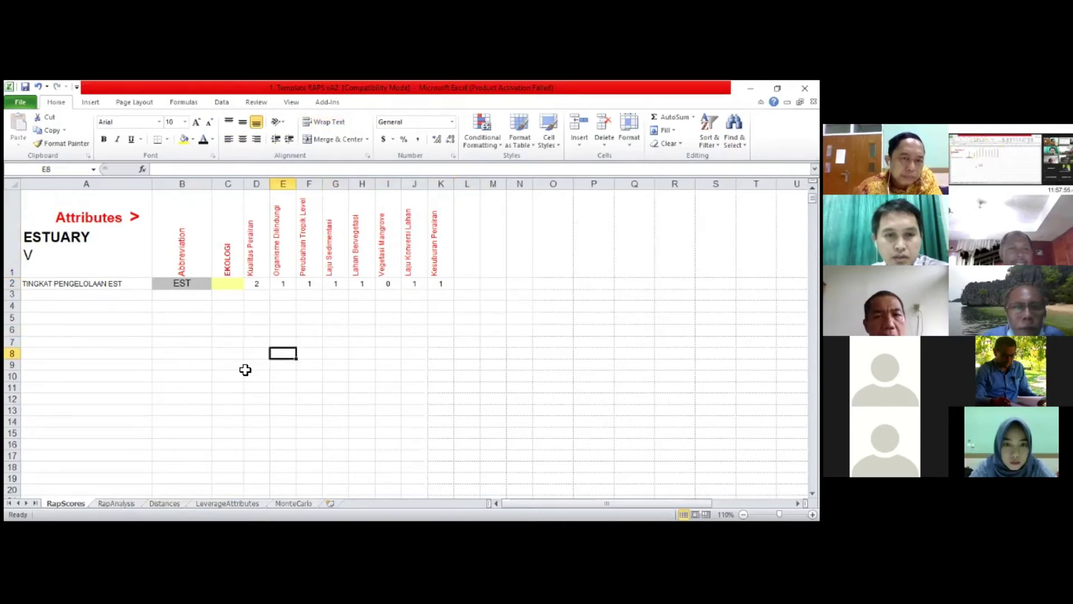
Step: Copy the Reference Est and Anchor Est block, columns A to K starting at A29, to the rows starting at A5
scroll(224, 361, "down", 7)
scroll(55, 318, "up", 4)
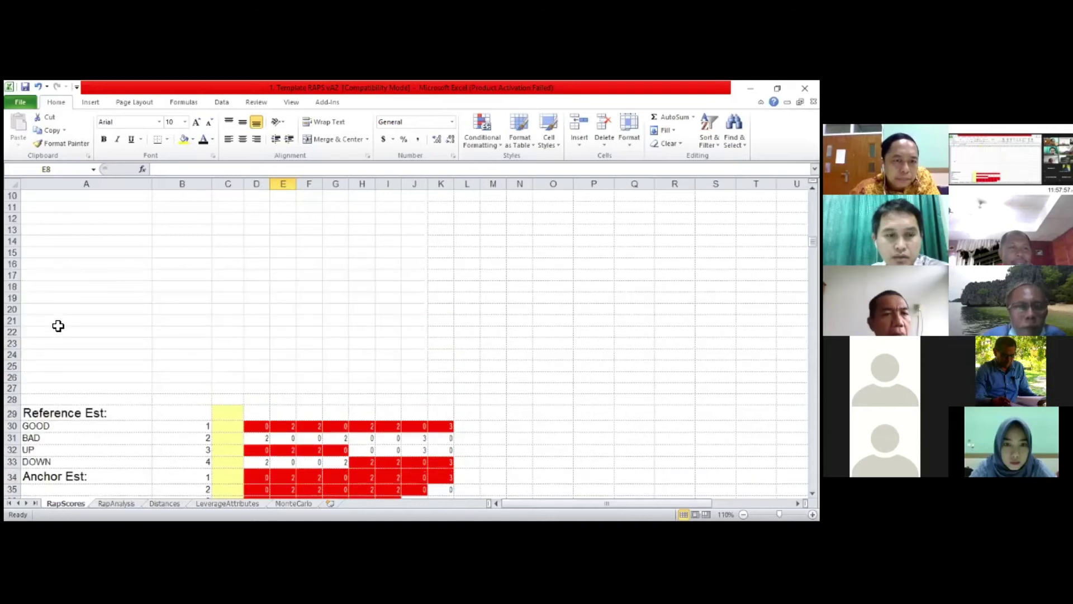
scroll(59, 326, "down", 2)
scroll(52, 276, "down", 2)
left_click_drag(52, 276, 450, 476)
key("ctrl+c")
scroll(508, 479, "up", 4, "ctrl")
scroll(508, 478, "up", 8)
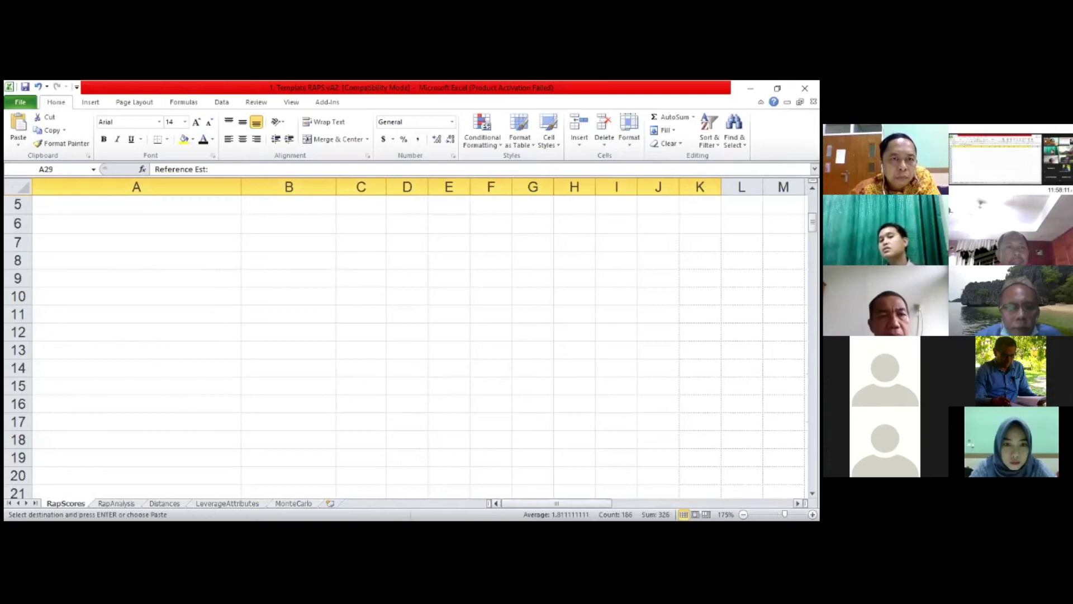
key("ctrl+Home")
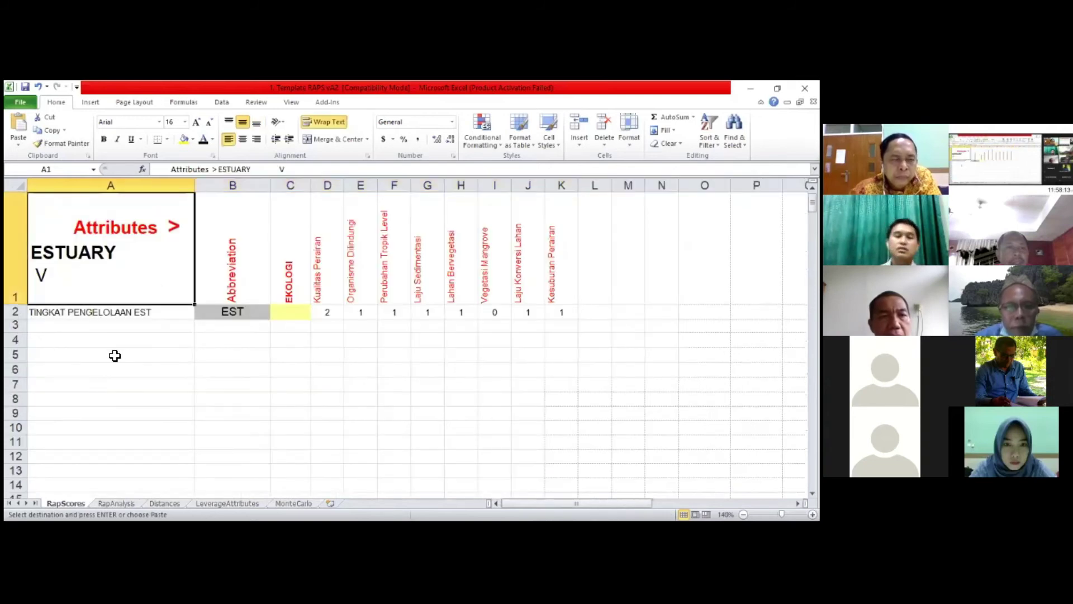
scroll(115, 355, "down", 3)
scroll(114, 356, "up", 3)
left_click(115, 356)
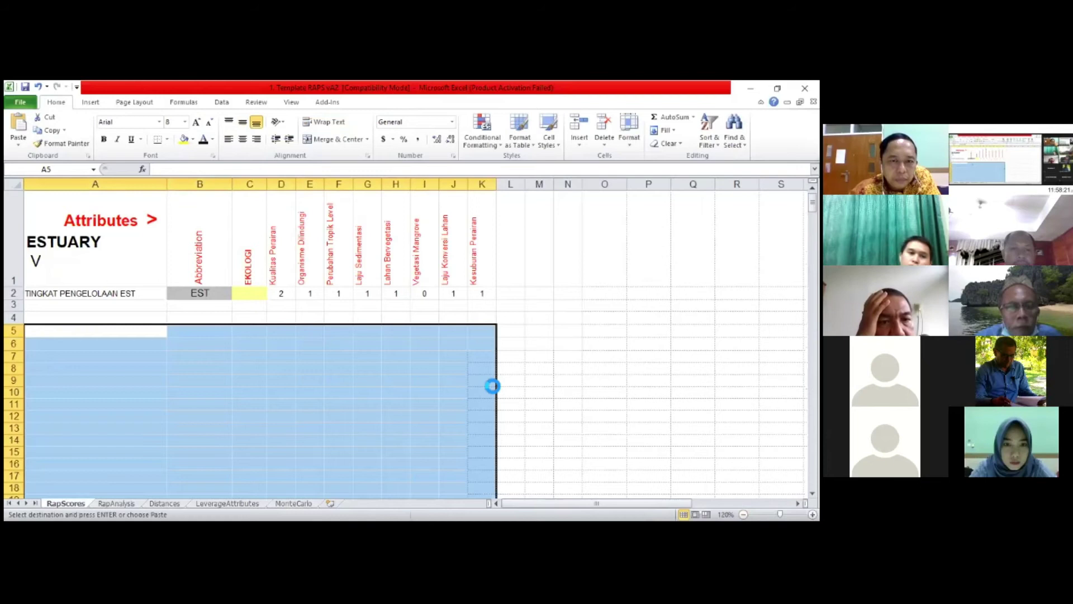
left_click(551, 372)
Step: Clear the contents and remove the fill colours of the original Reference Est and Anchor Est block starting at A29
scroll(163, 302, "down", 6)
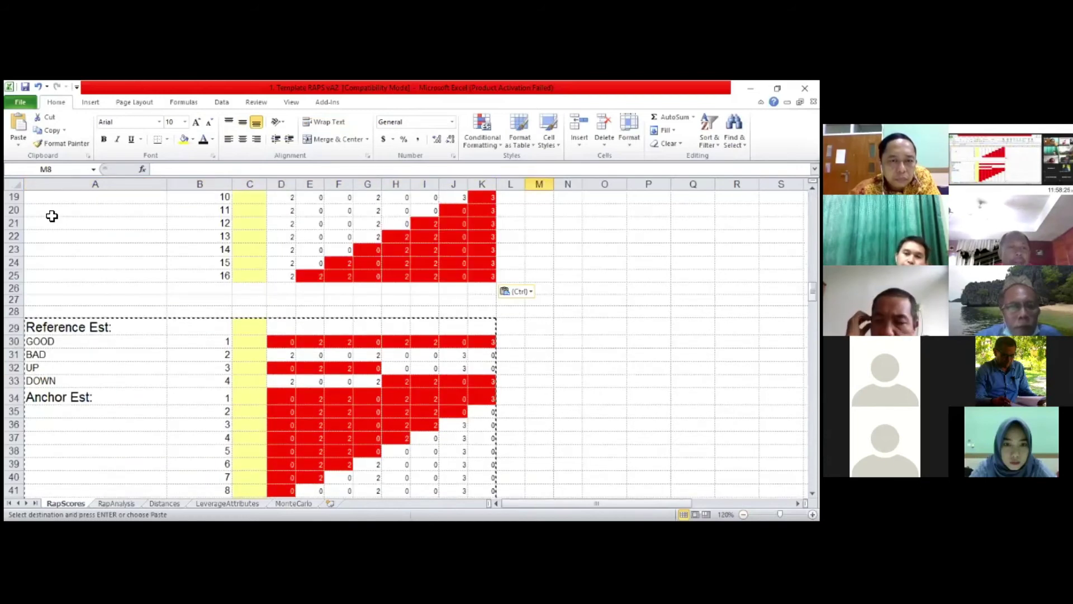
scroll(51, 215, "down", 3)
left_click_drag(478, 443, 490, 488)
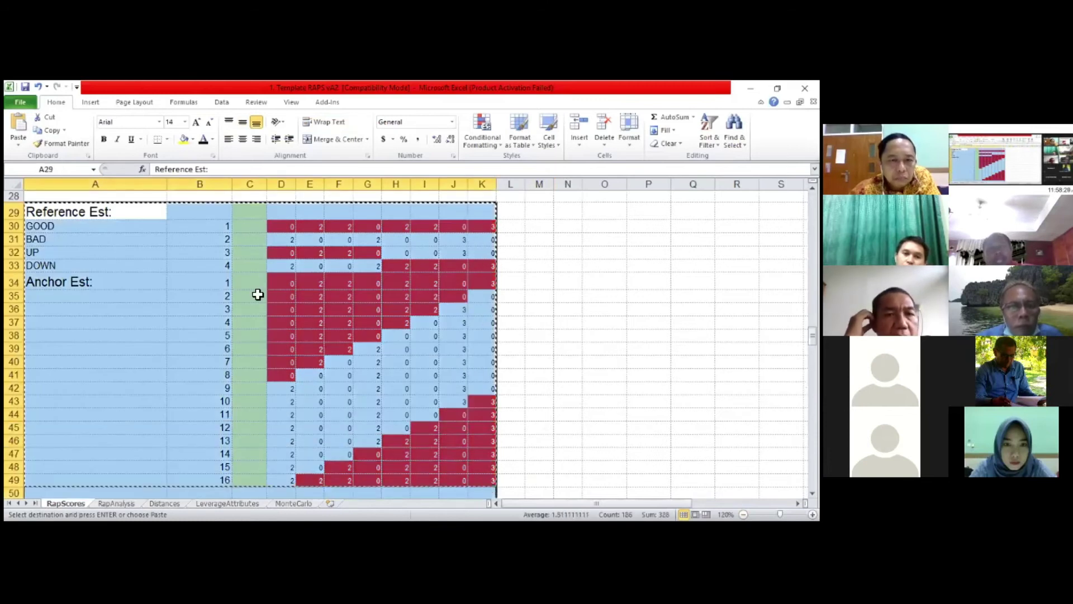
right_click(291, 384)
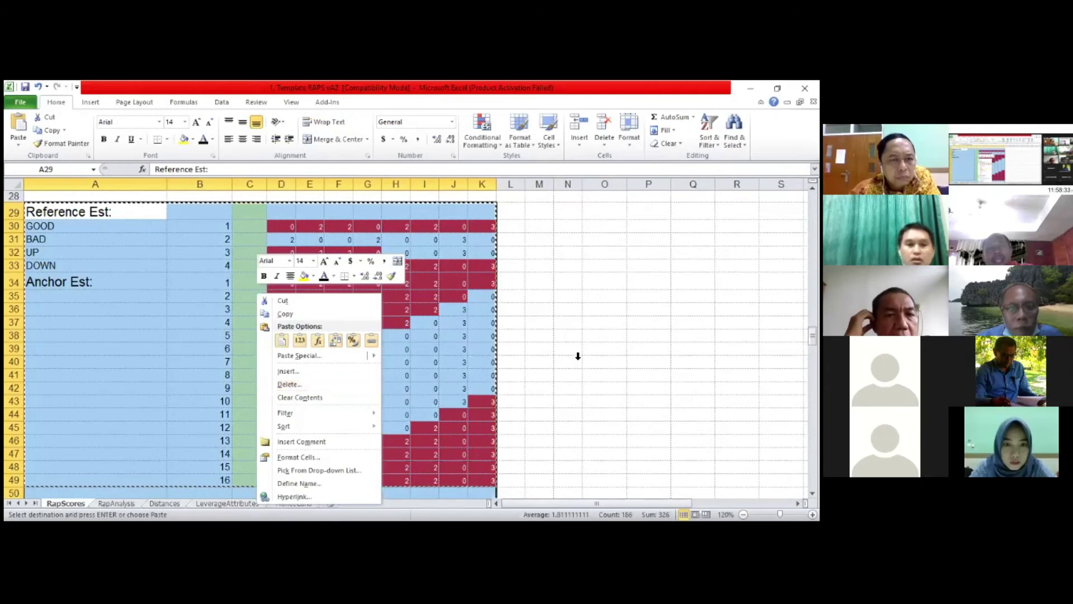
key("Delete")
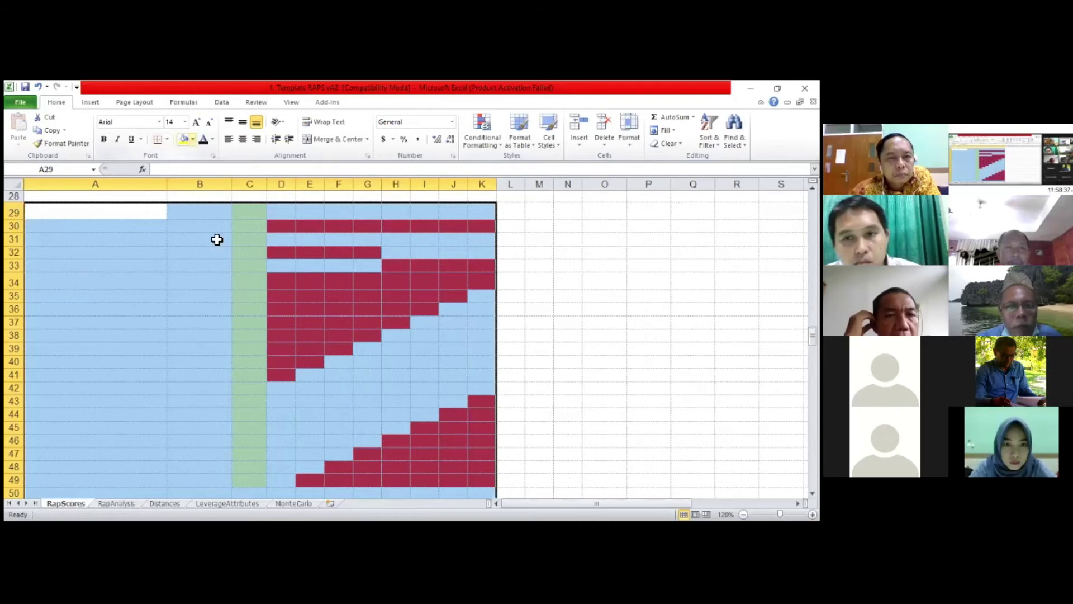
key("ctrl+z")
key("ctrl+z")
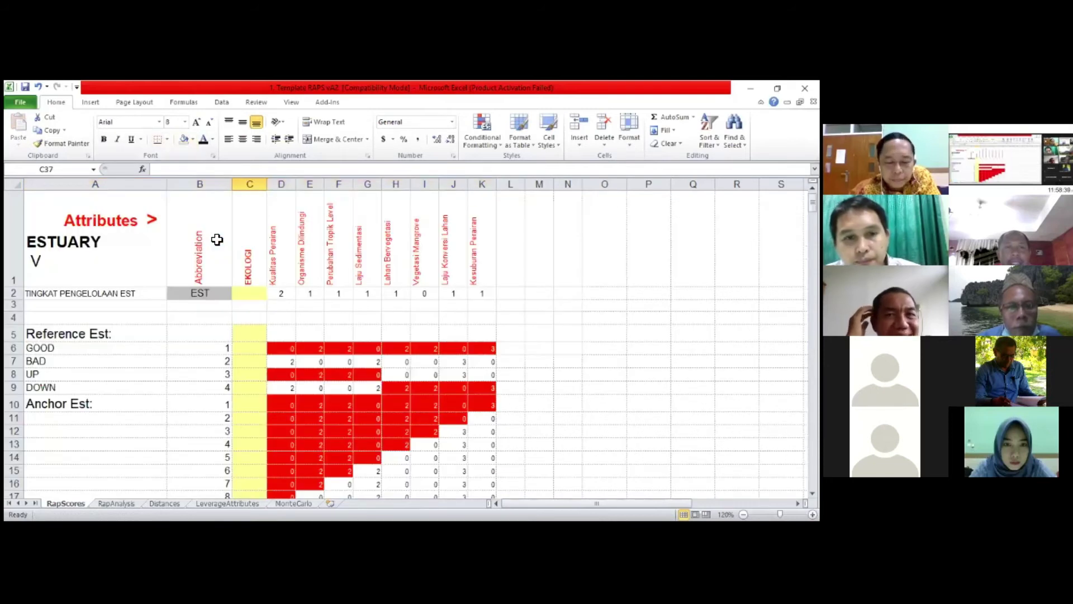
Step: Examine the relocated reference and anchor rows together with the attribute headings, object name, abbreviation and scores in A1:K2
scroll(248, 322, "down", 3)
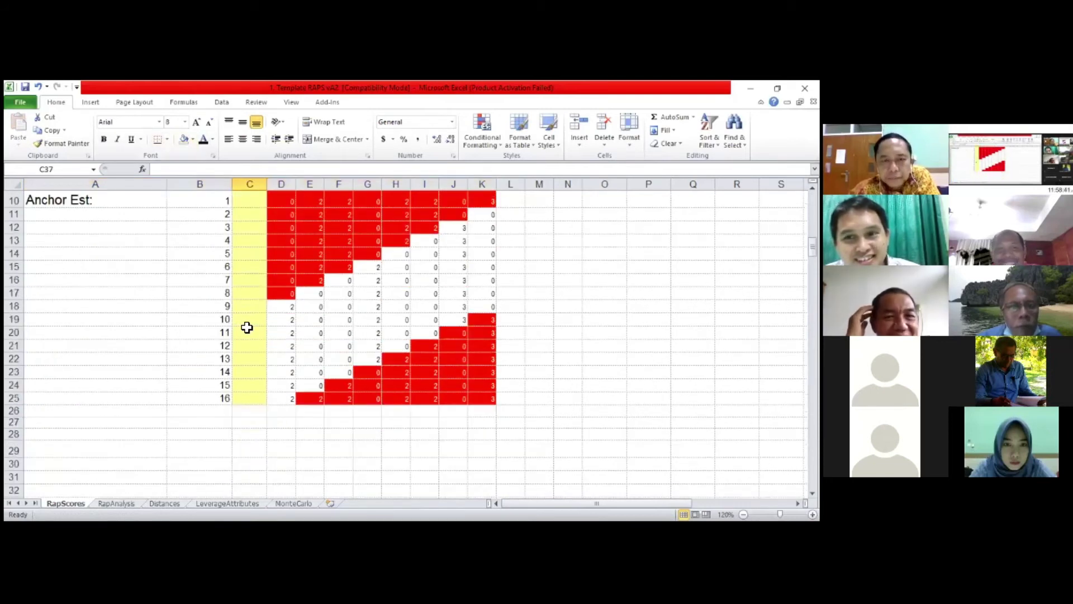
scroll(247, 327, "up", 2)
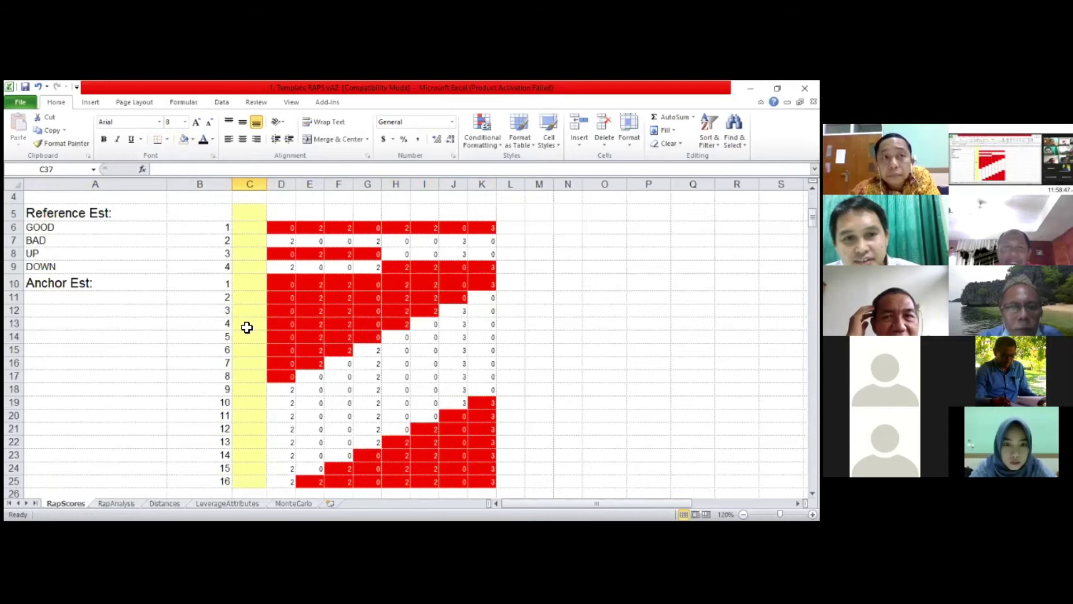
scroll(267, 364, "down", 1)
scroll(289, 362, "up", 2)
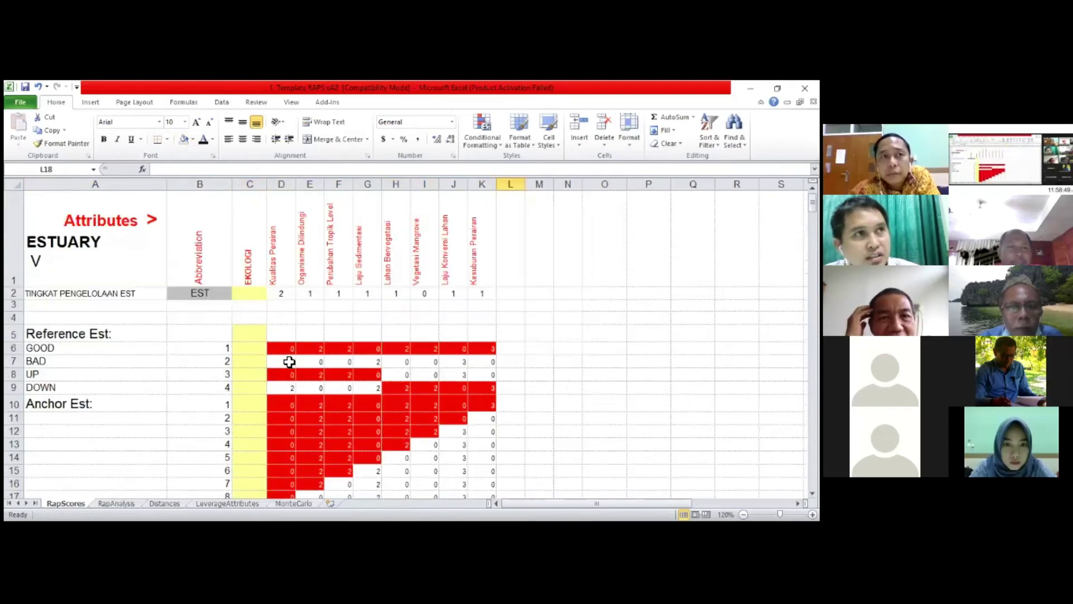
scroll(271, 347, "down", 1)
scroll(268, 343, "up", 1)
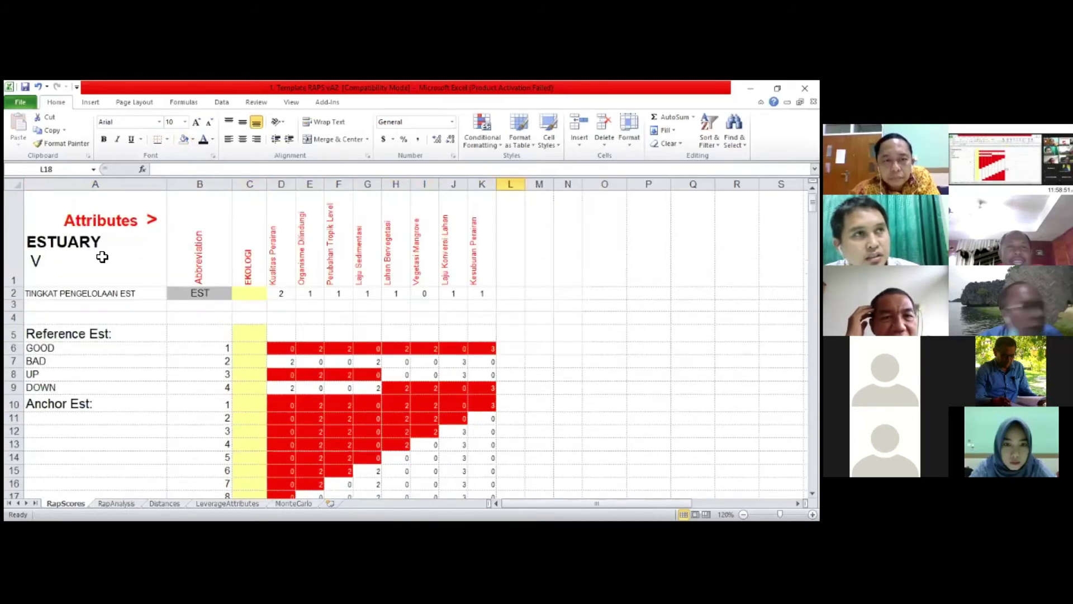
left_click_drag(107, 242, 488, 289)
left_click(113, 291)
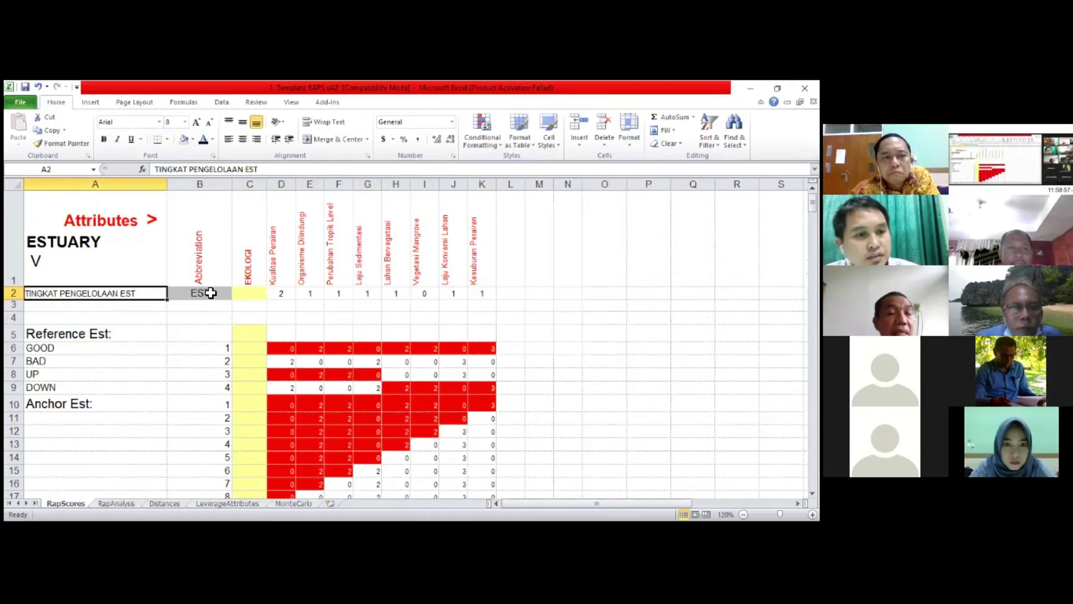
left_click(210, 292)
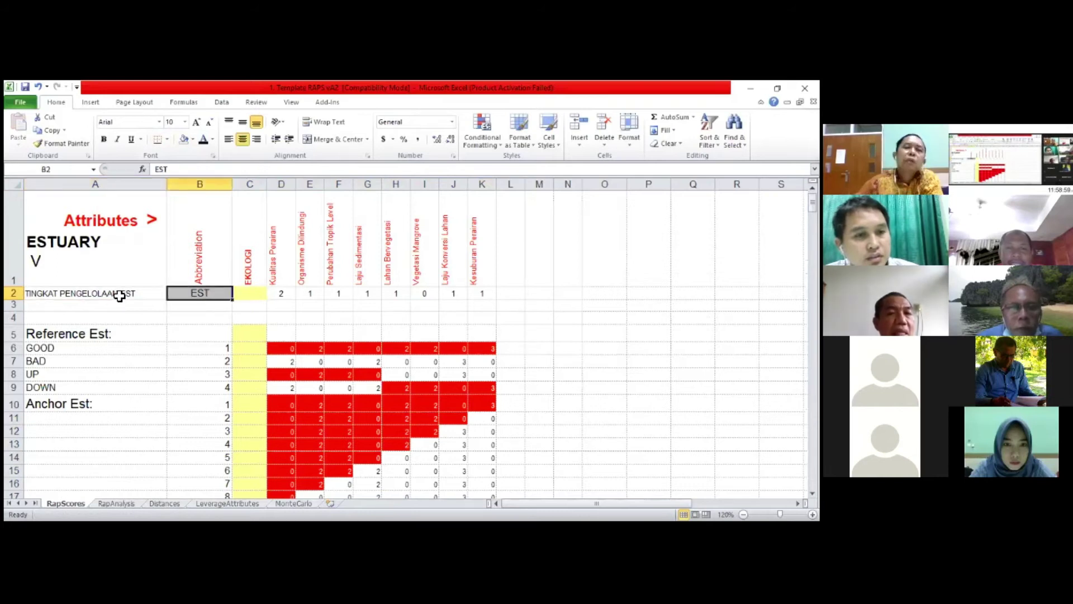
left_click(334, 294)
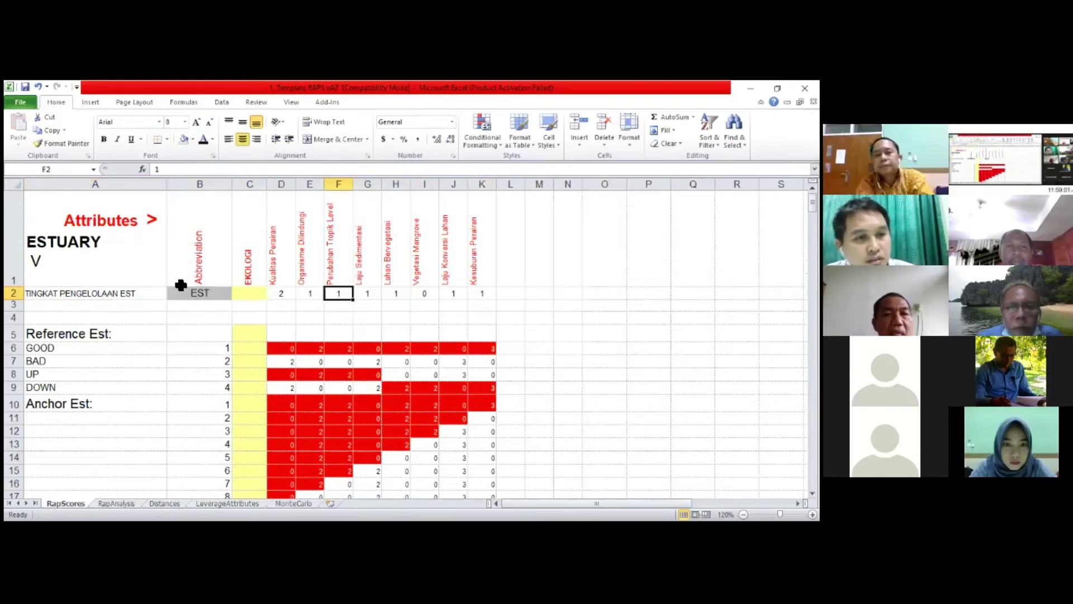
Step: Center the attribute headings and scores in D1:K2 horizontally
left_click_drag(280, 249, 480, 288)
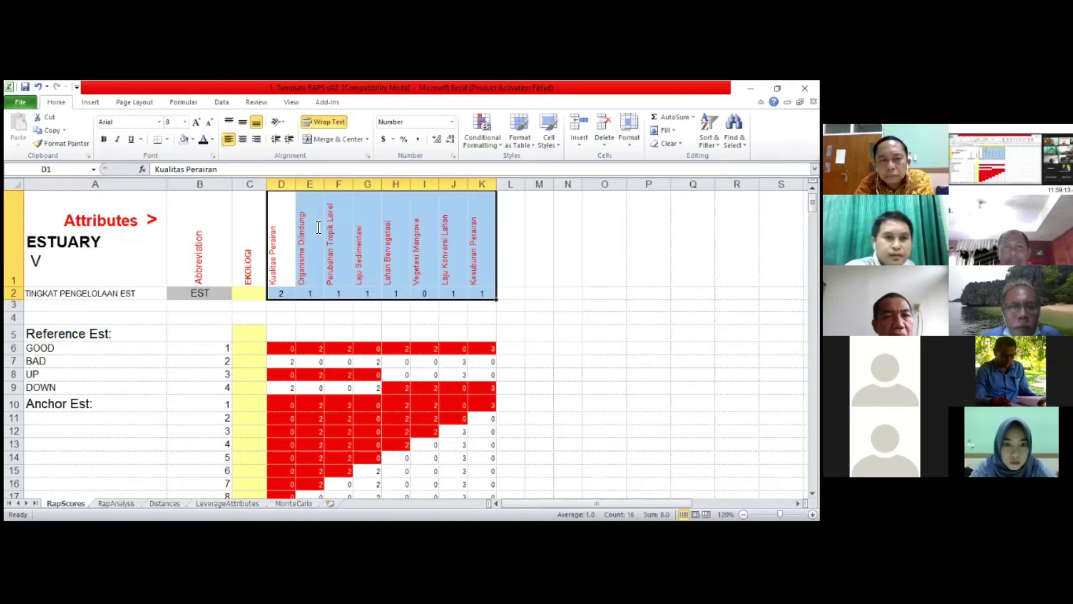
left_click(244, 139)
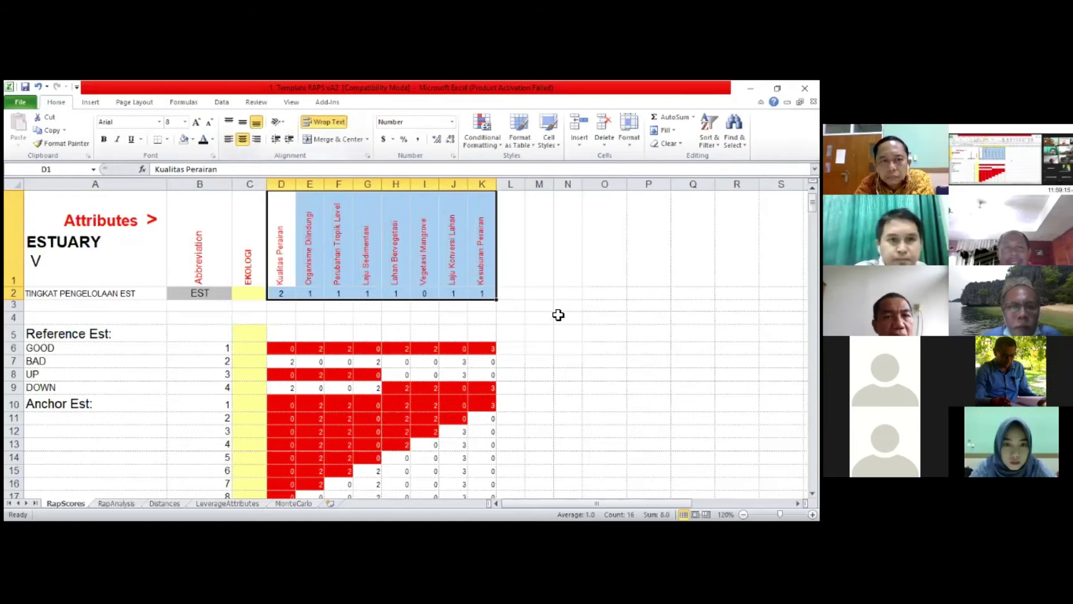
left_click(568, 318)
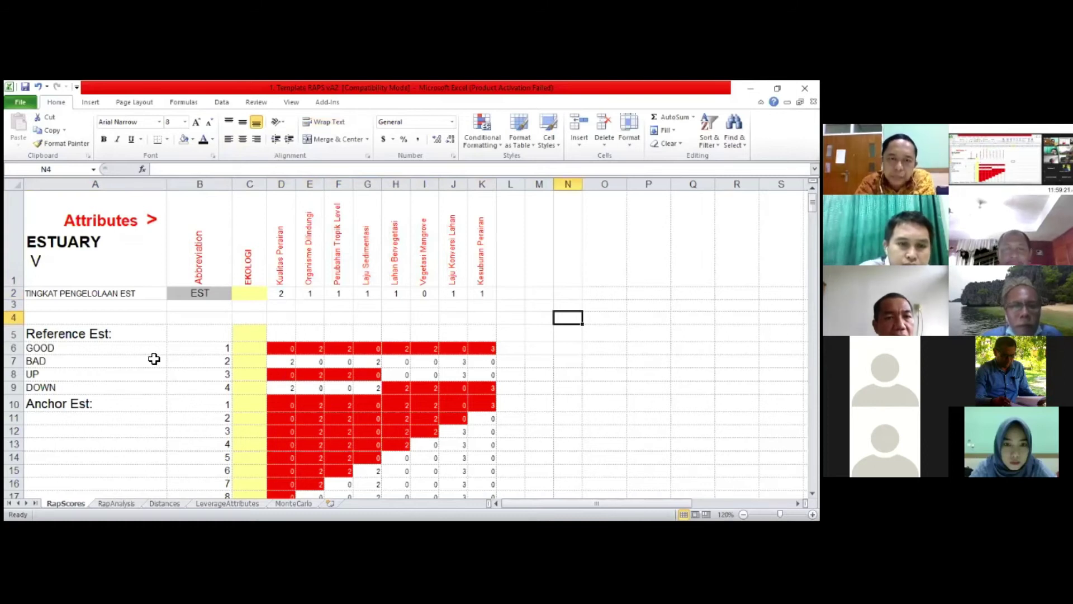
Step: Clear the contents and remove the fill colours of the Anchor Est block in A10:K25
left_click(99, 347)
scroll(98, 348, "down", 1)
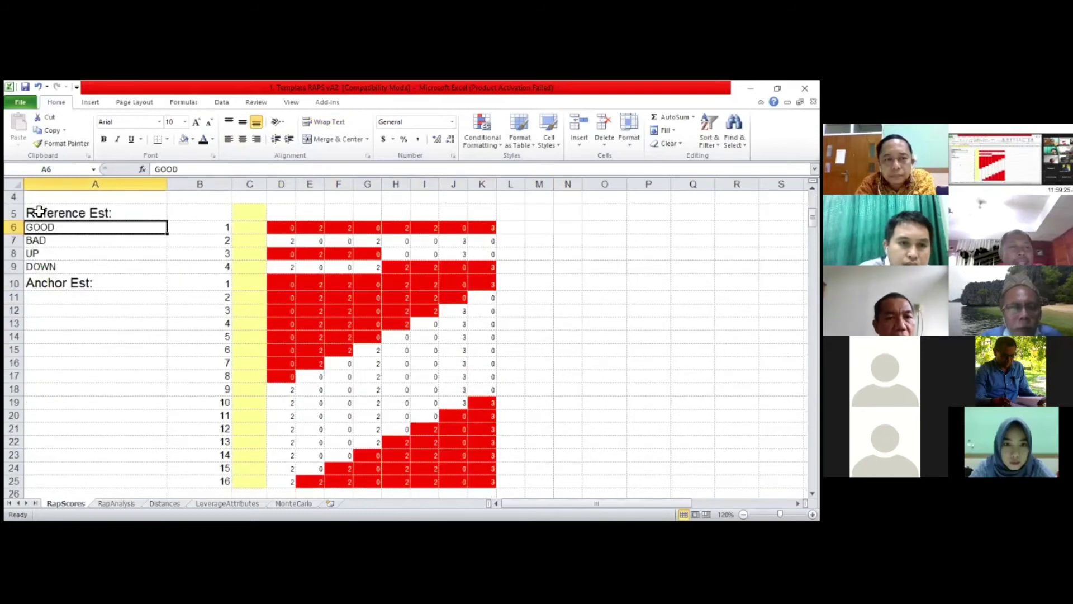
left_click_drag(84, 213, 112, 241)
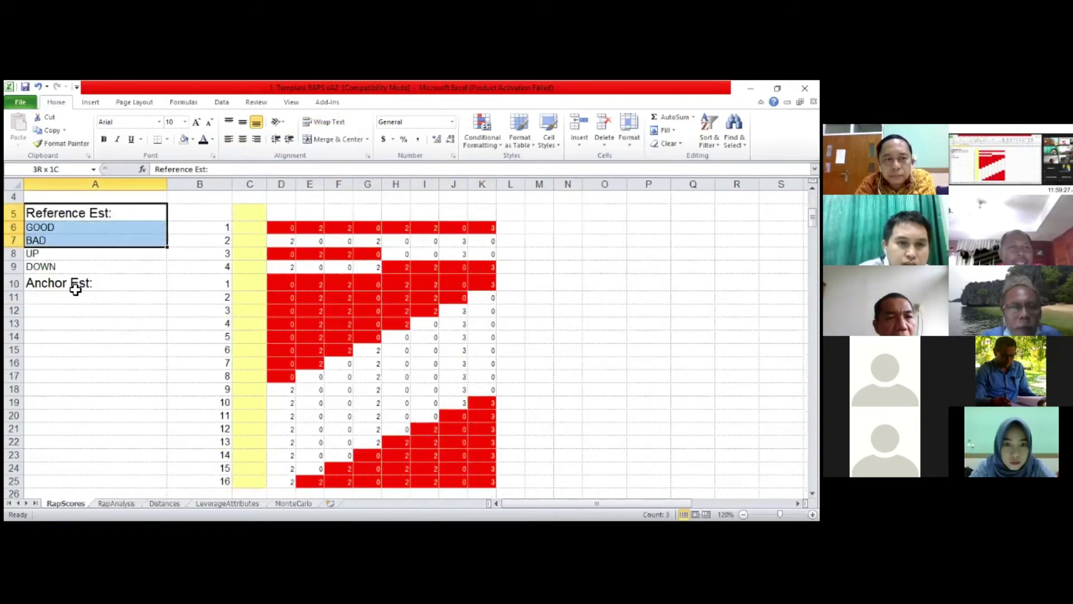
left_click_drag(33, 225, 144, 244)
left_click_drag(430, 273, 268, 328)
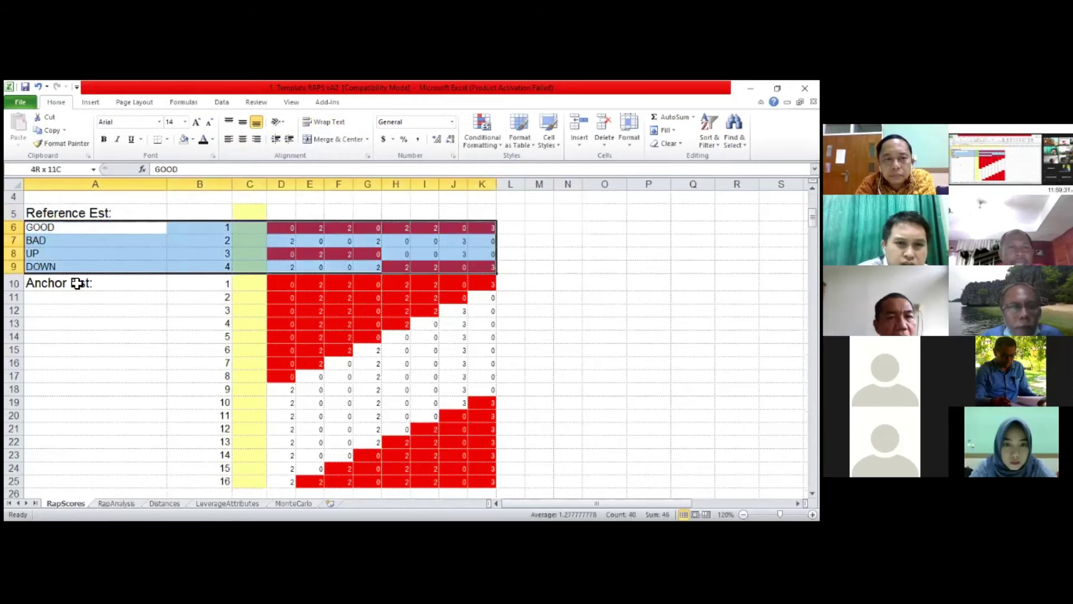
left_click_drag(79, 282, 487, 477)
left_click(183, 139)
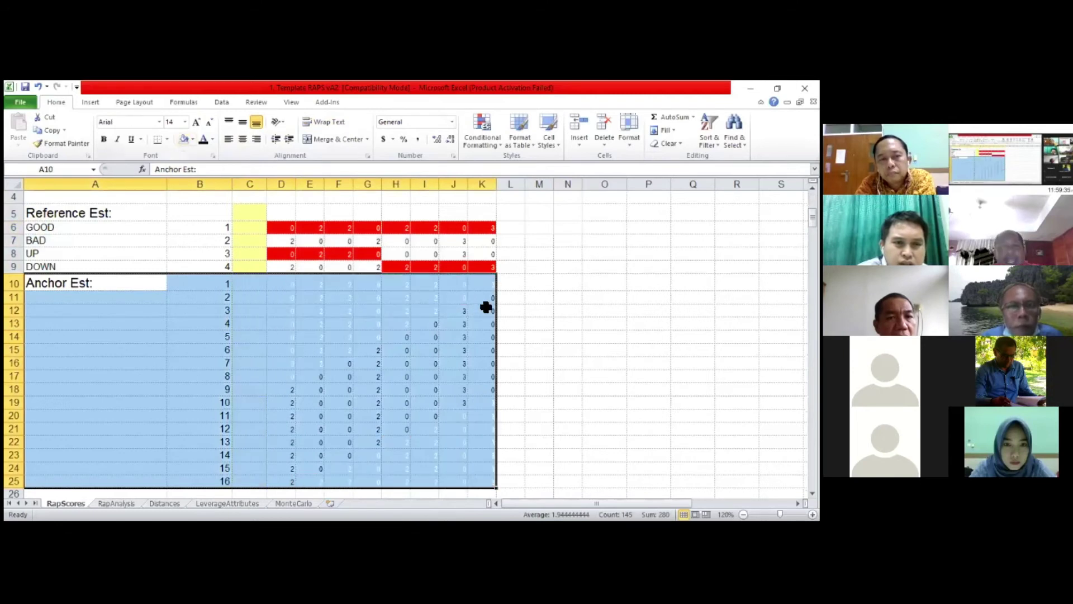
key("Delete")
left_click(482, 304)
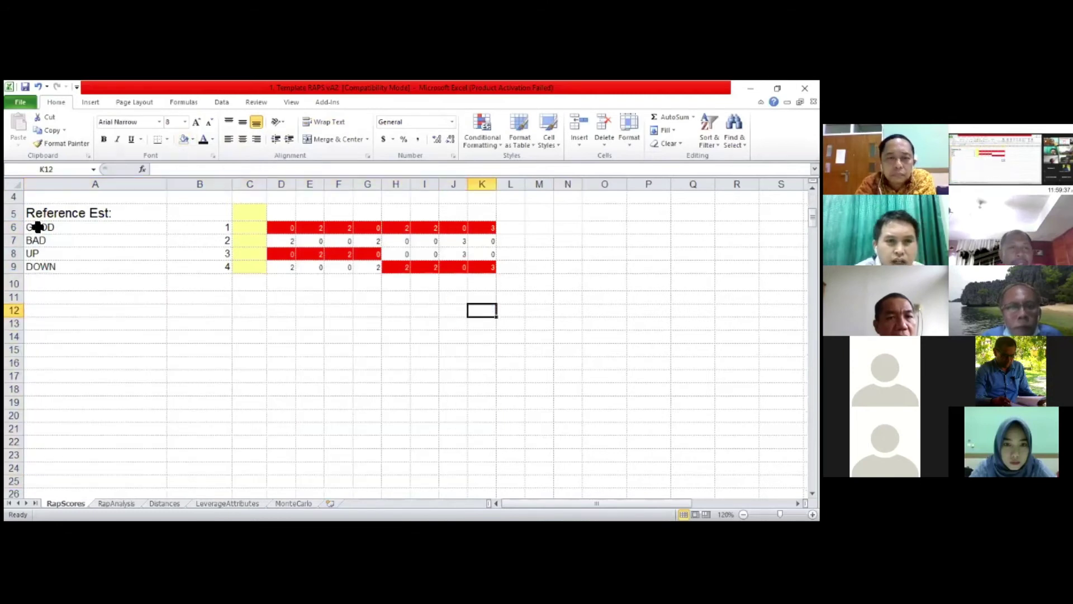
Step: Try clearing the contents and fill of the UP and DOWN reference rows in A8:K9, and undo both changes
left_click(38, 226)
key("Down")
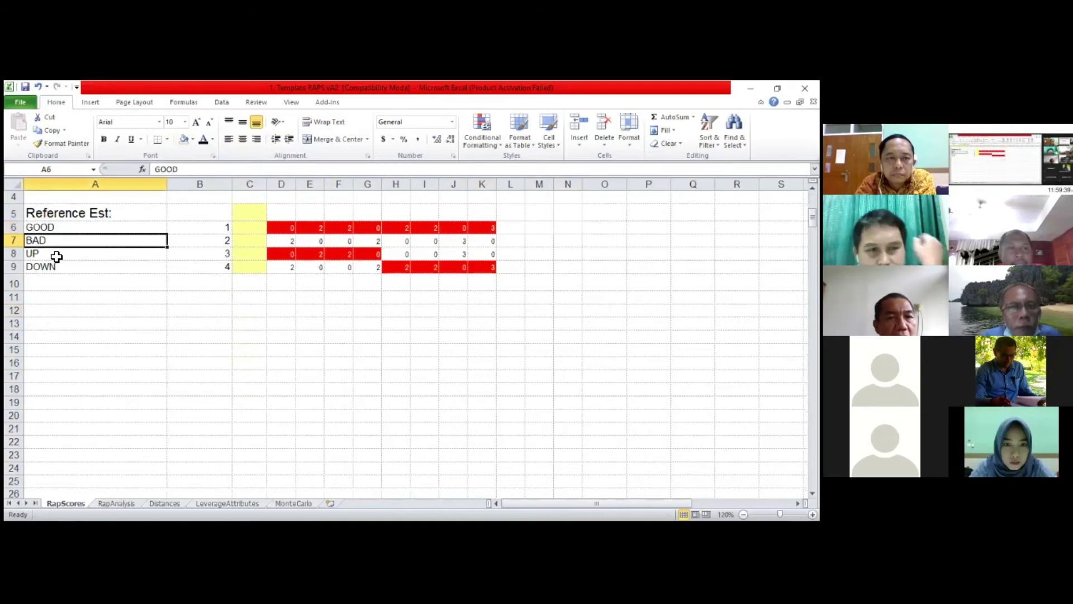
left_click_drag(34, 253, 495, 267)
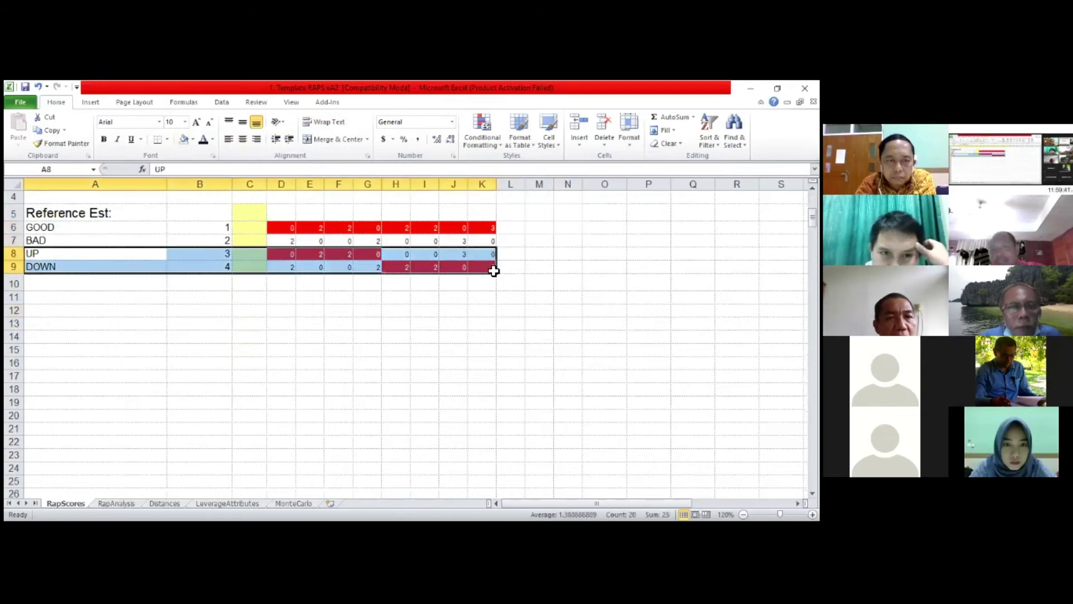
key("Delete")
left_click(184, 140)
left_click(314, 400)
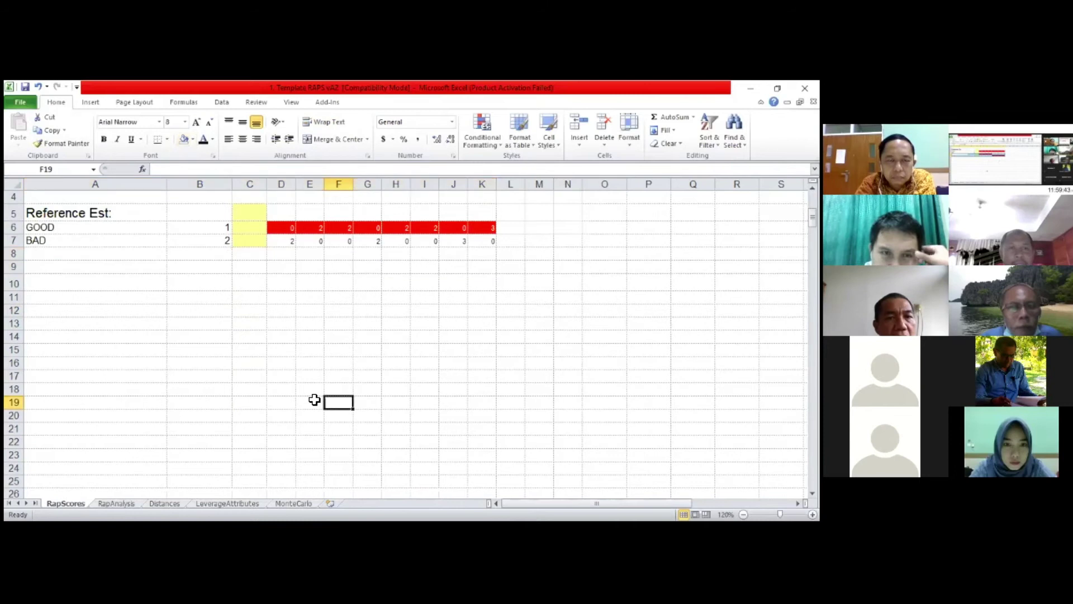
left_click(66, 252)
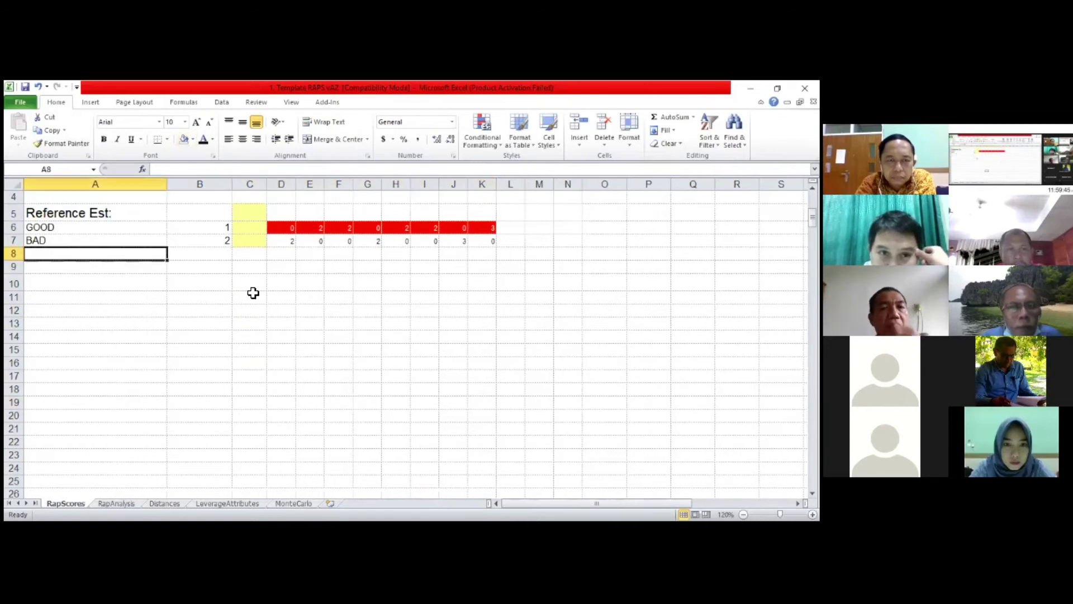
key("ctrl+z")
key("ctrl+z")
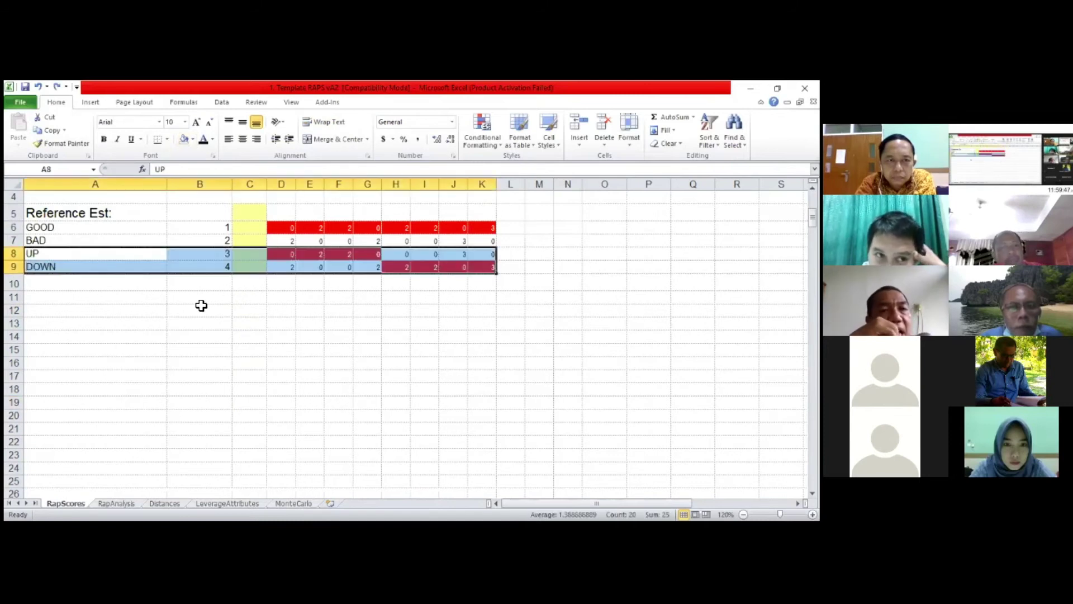
Step: Clear only the UP and DOWN reference scores in D8:K9 and remove their fill colours
left_click(256, 255)
left_click(314, 335)
left_click_drag(287, 254, 495, 268)
key("Delete")
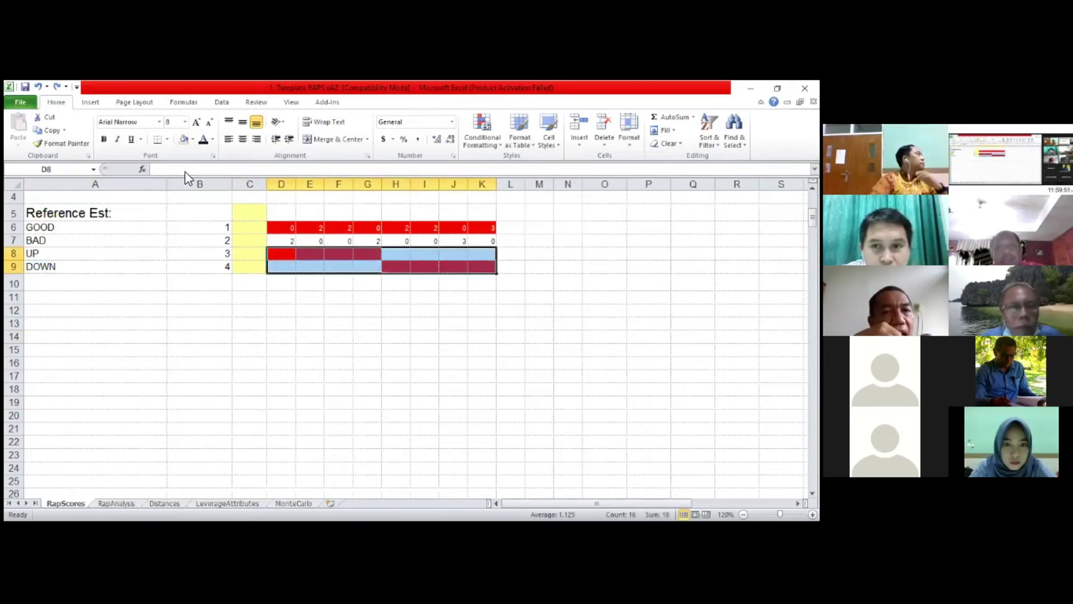
left_click(183, 142)
left_click(424, 390)
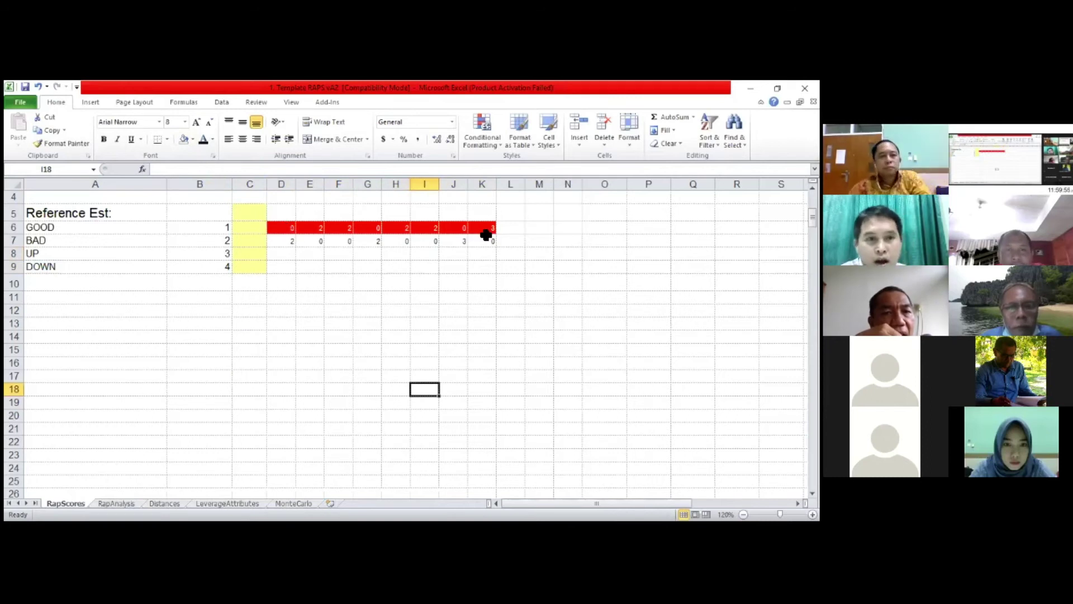
Step: Examine the GOOD and BAD reference scores in D6:K7
left_click_drag(282, 227, 486, 239)
left_click_drag(281, 227, 496, 228)
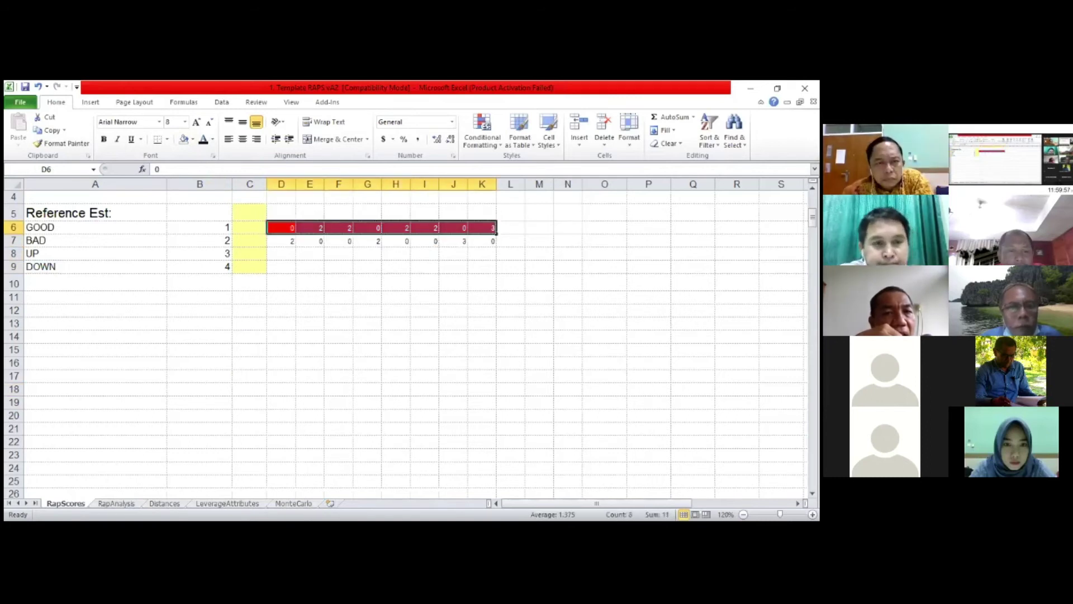
left_click(288, 228)
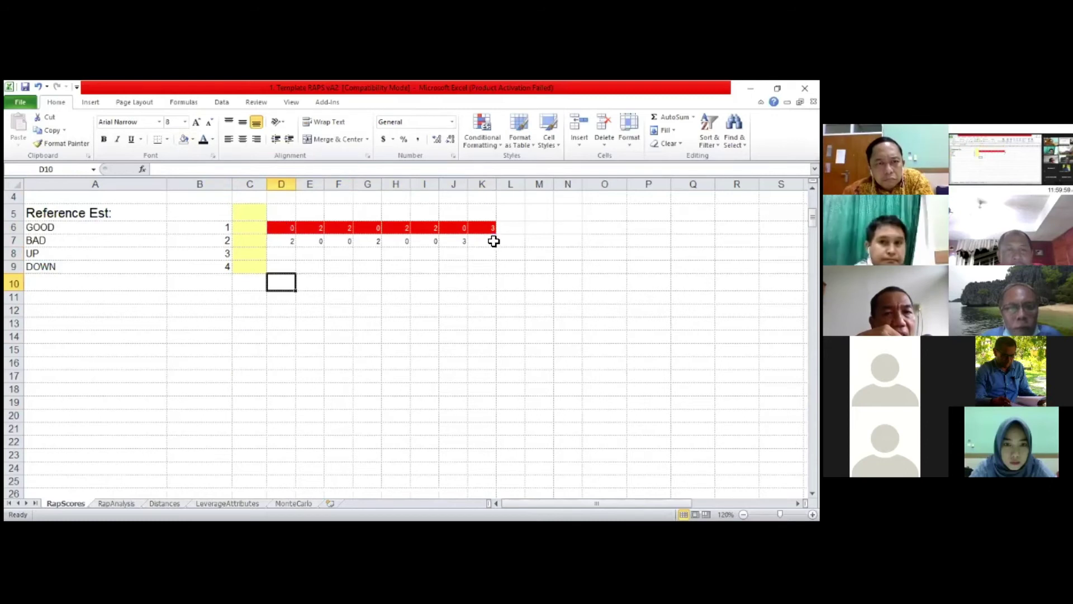
Step: Centre the GOOD and BAD reference scores in D6:K7 horizontally
left_click(491, 241, "shift")
left_click(240, 139)
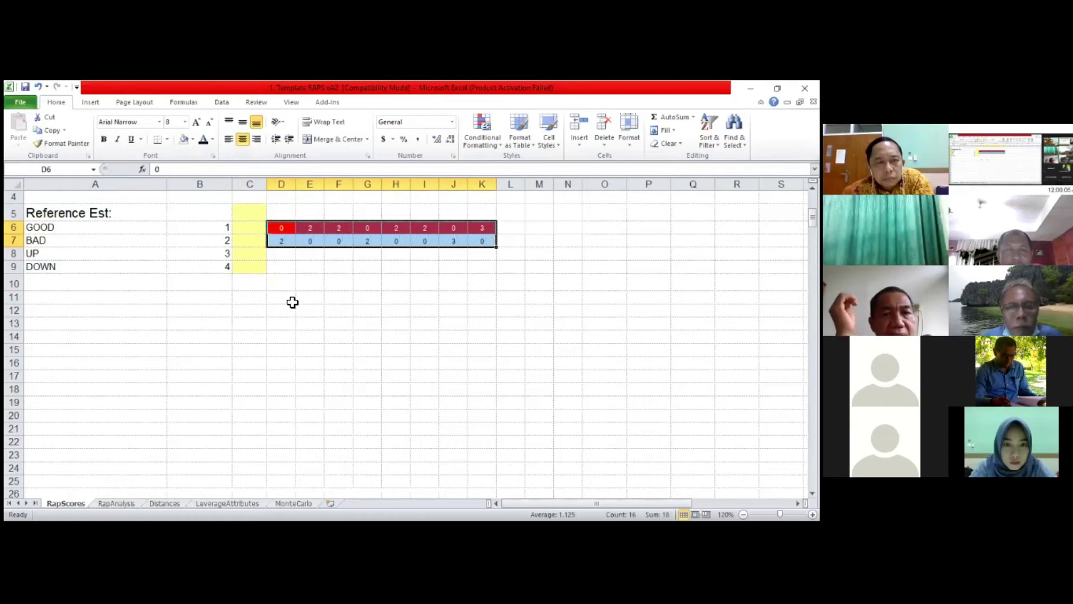
left_click(482, 228, "shift")
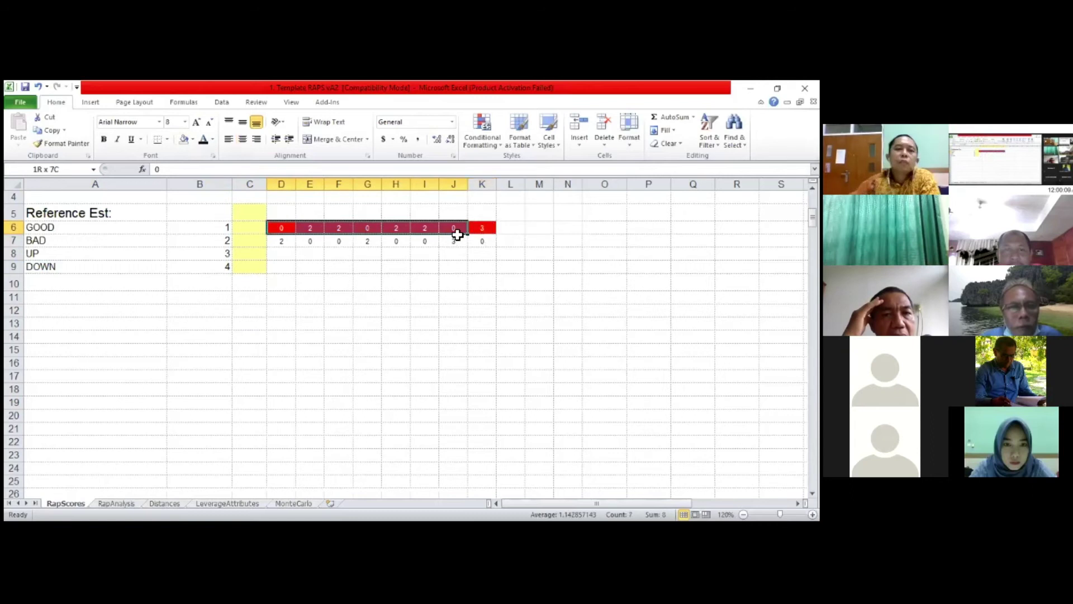
left_click_drag(476, 229, 286, 226)
left_click(286, 226)
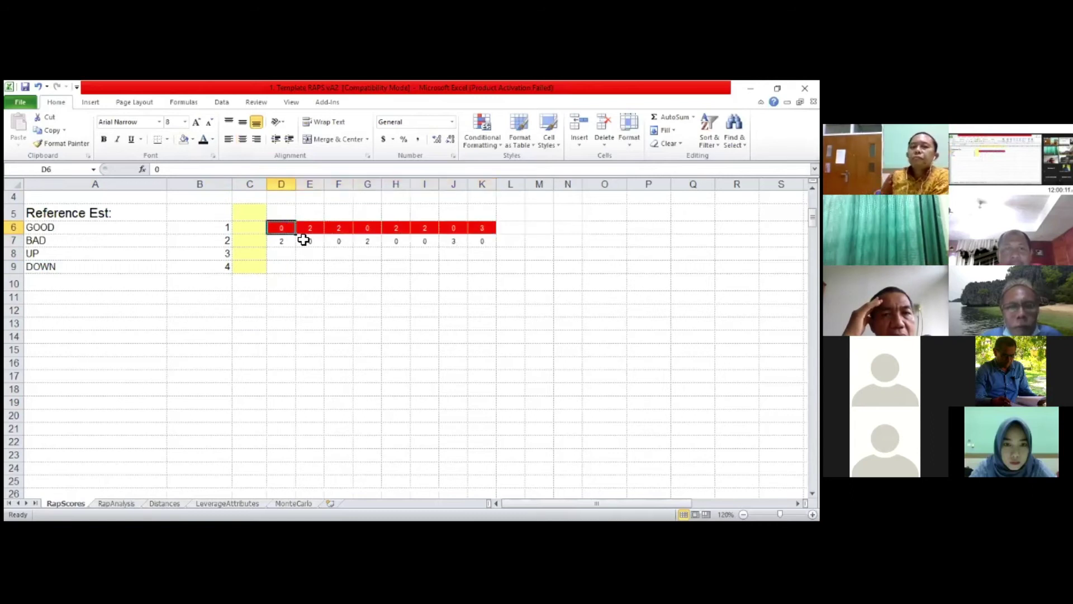
left_click(350, 231)
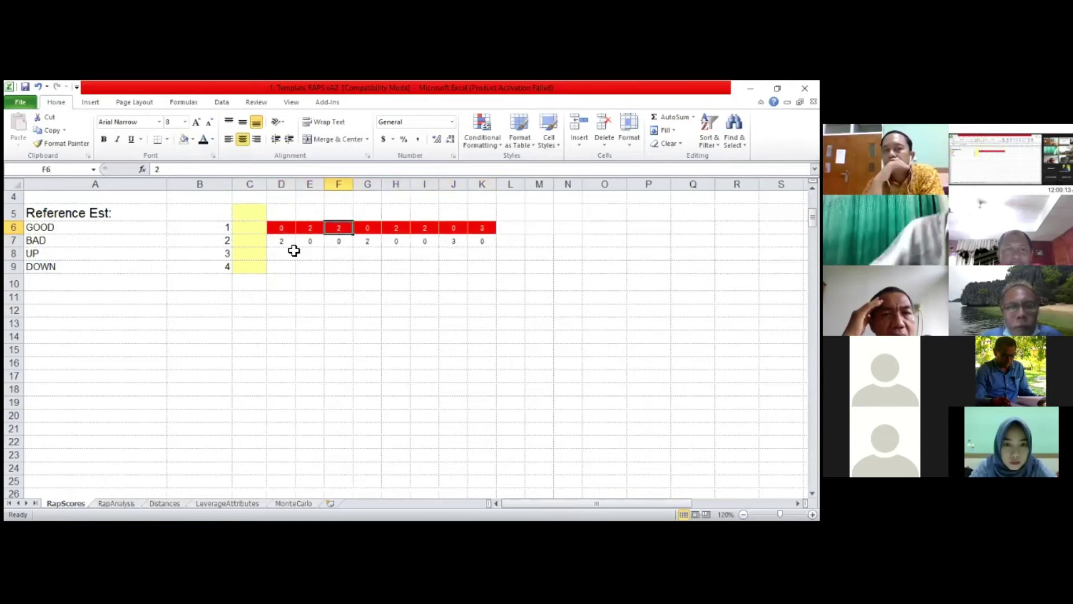
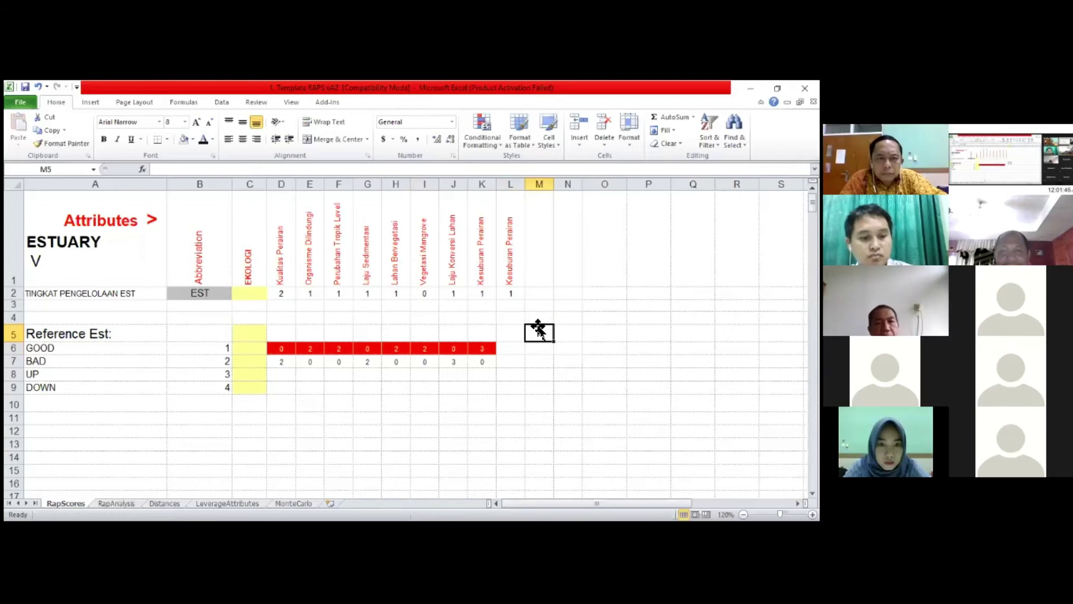
Step: Examine the attribute headings and their scores across D1:L2
left_click(509, 350)
left_click(478, 393)
left_click_drag(282, 246, 490, 289)
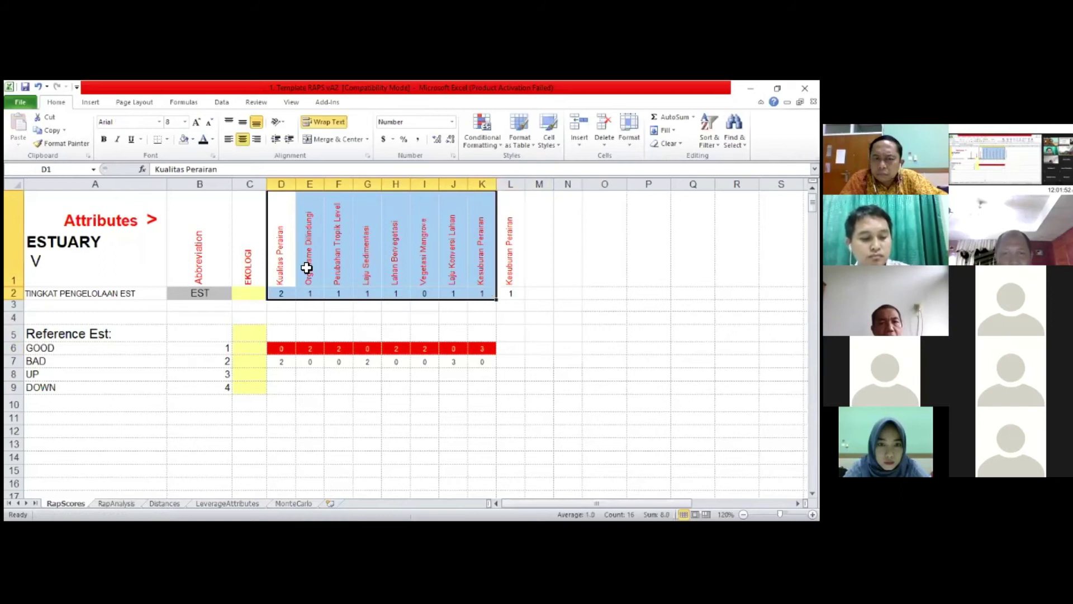
key("Right")
key("Right")
key("Right")
key("Right")
key("Right")
key("Right")
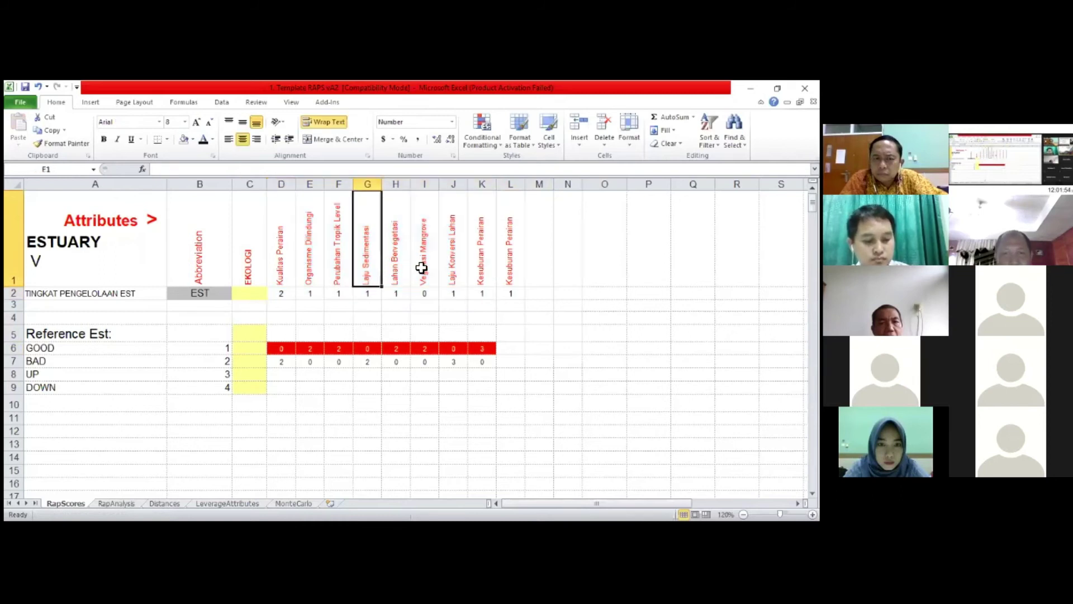
key("Right")
key("Right")
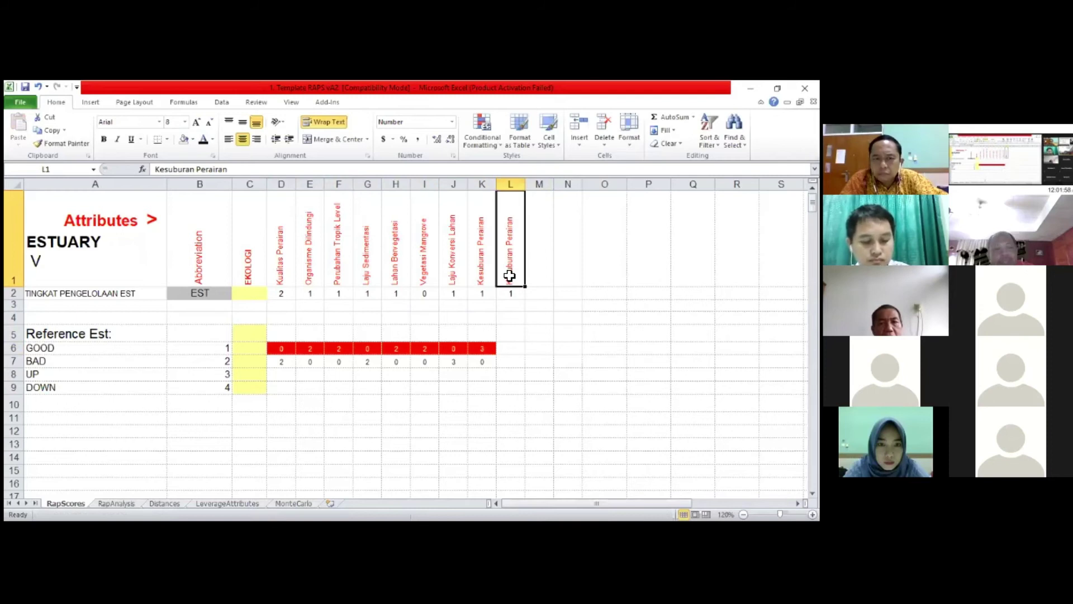
Step: Replace the duplicate Kesuburan Perairan heading in L1 with A
double_click(509, 276)
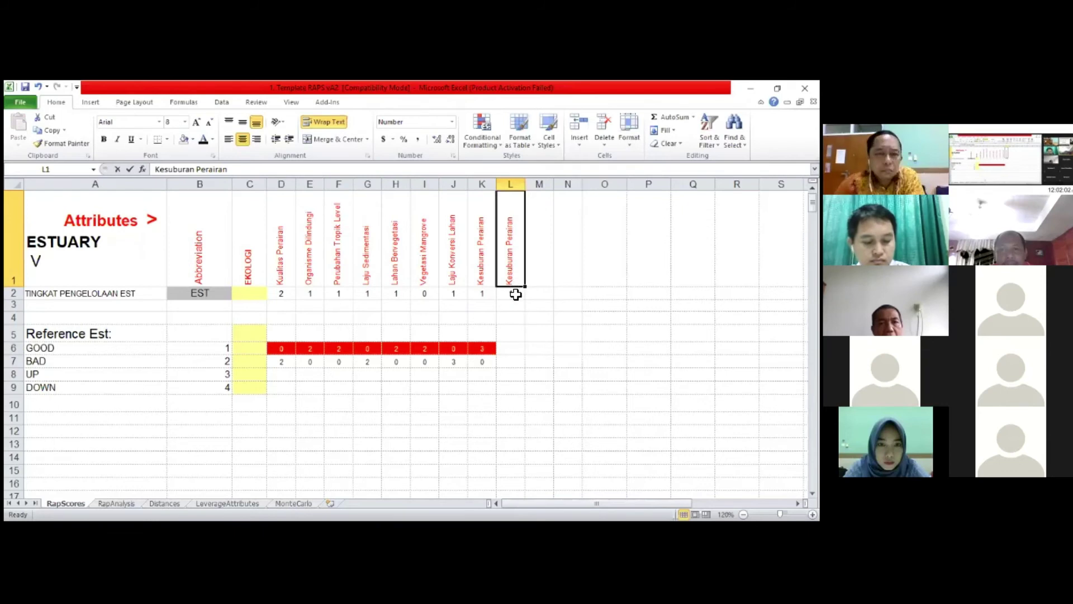
type("A")
left_click(513, 294)
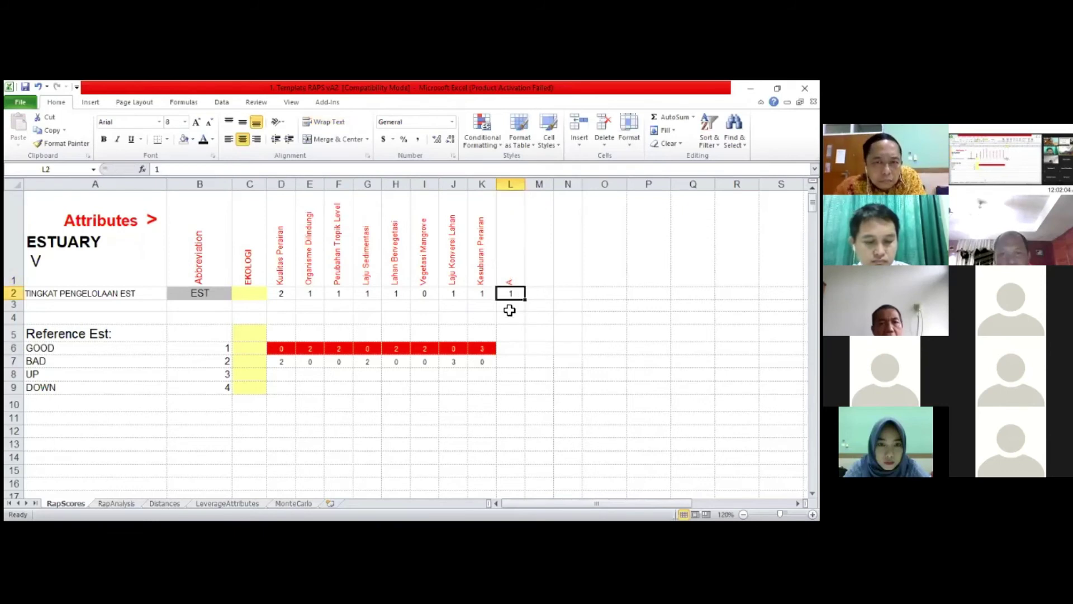
key("Return")
Step: Copy the GOOD and BAD reference scores from K6:K7 into L6:L7 for attribute A
left_click(498, 352)
left_click(495, 354)
key("ctrl+c")
left_click(511, 350)
key("ctrl+v")
left_click(496, 362)
key("ctrl+c")
left_click(515, 355, "ctrl")
key("ctrl+v")
Step: Set the GOOD score of attribute A in L6 to 2
double_click(514, 350)
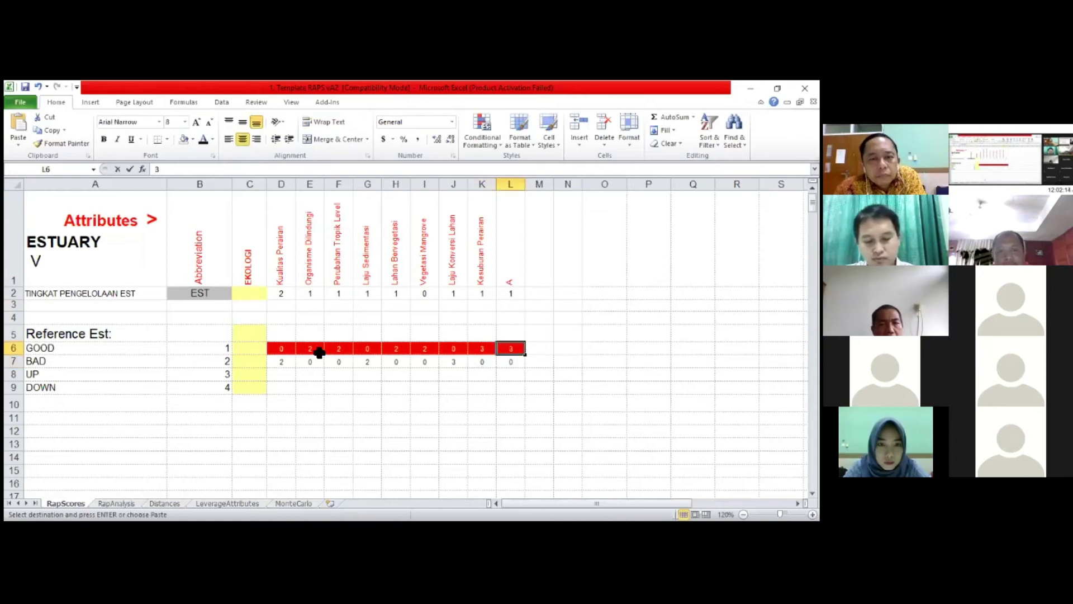
key("BackSpace")
type("2")
left_click(482, 417)
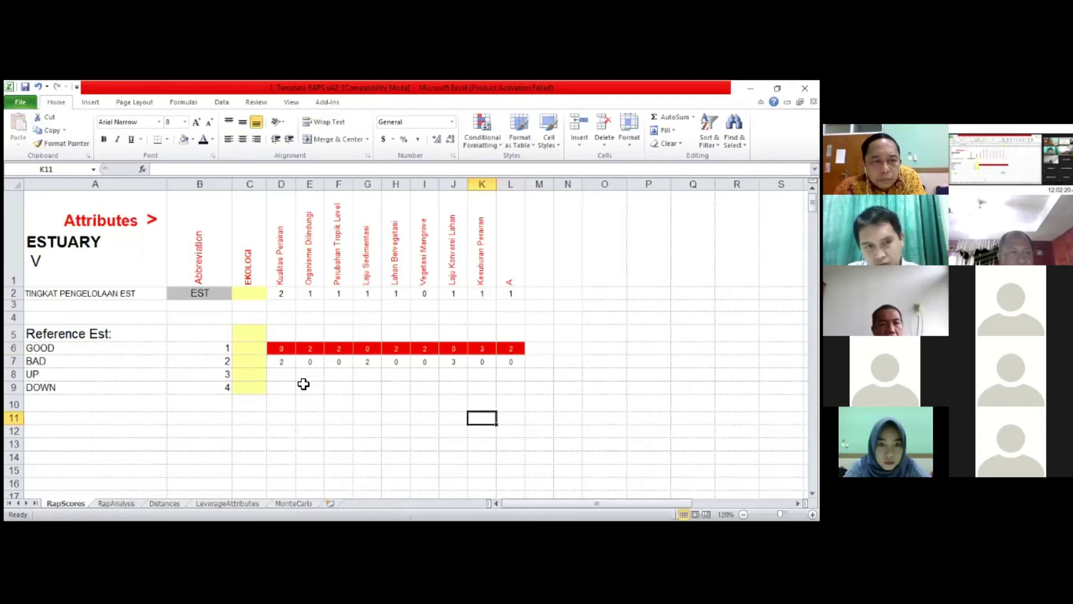
Step: Copy the GOOD scores of the first five attributes, D6:H6, into the UP row at D8:H8
left_click_drag(281, 348, 402, 355)
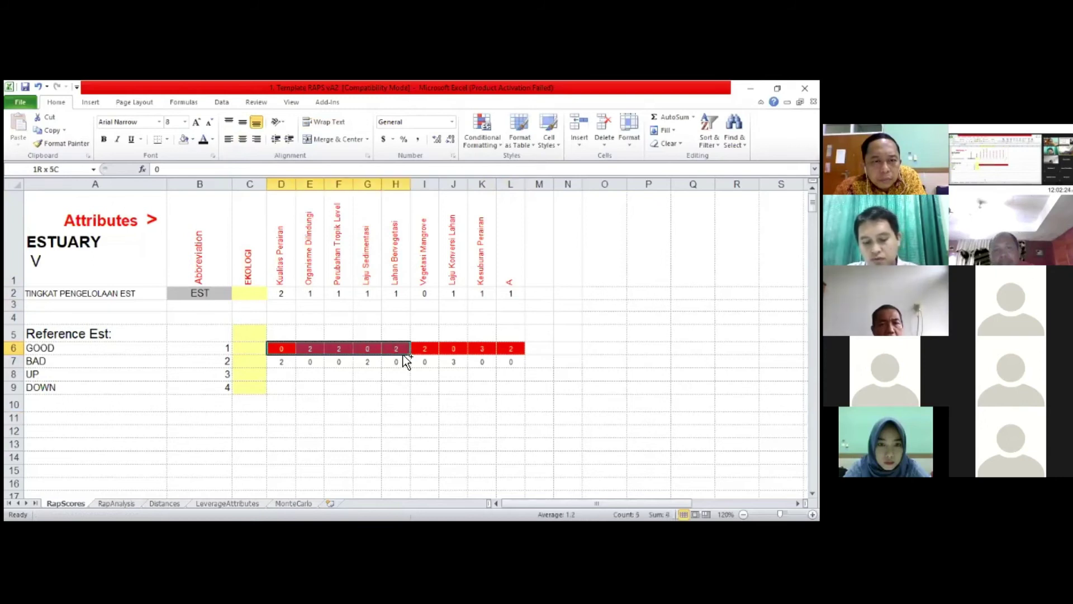
key("ctrl+c")
left_click(291, 377)
key("ctrl+v")
left_click(211, 375)
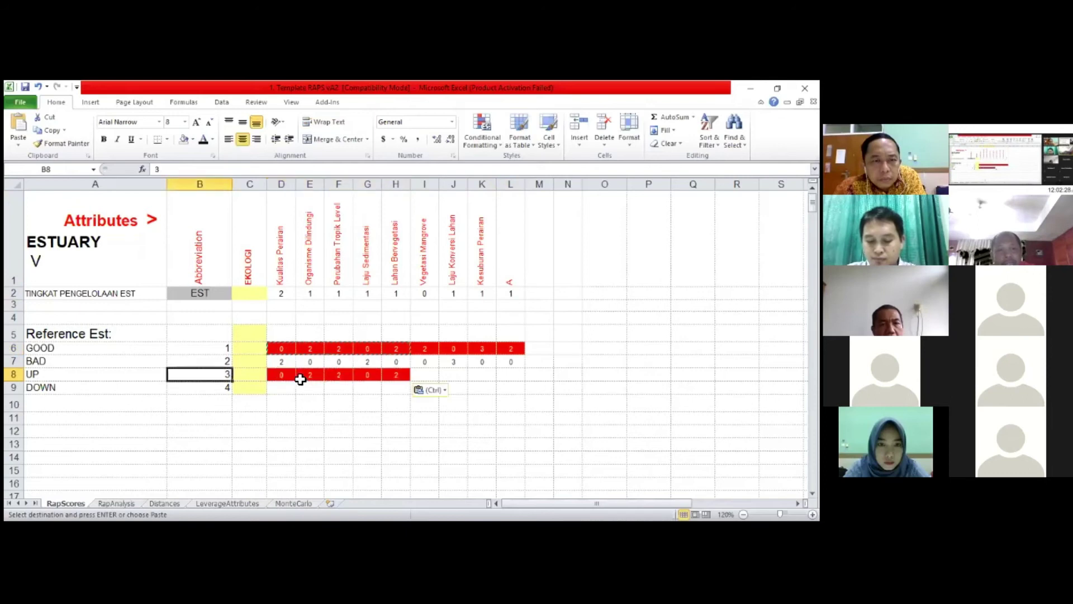
left_click(281, 379)
left_click(315, 378)
left_click(349, 378)
left_click(374, 378)
left_click(396, 377)
Step: Copy the GOOD scores of the last four attributes, I6:L6, into the DOWN row at I9:L9
left_click_drag(425, 348, 511, 348)
key("ctrl+c")
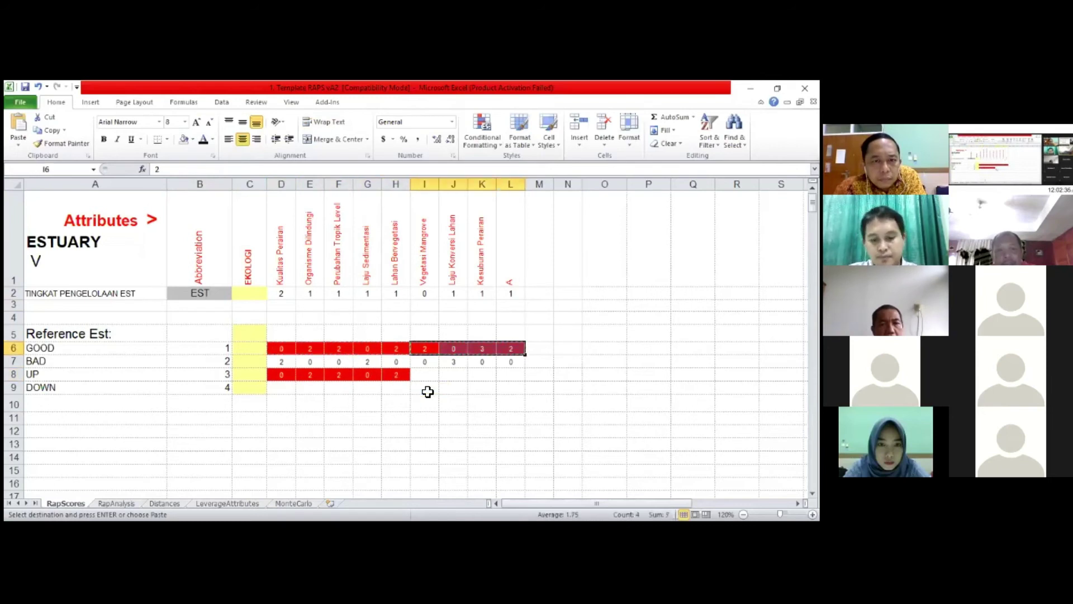
left_click(428, 391)
key("ctrl+v")
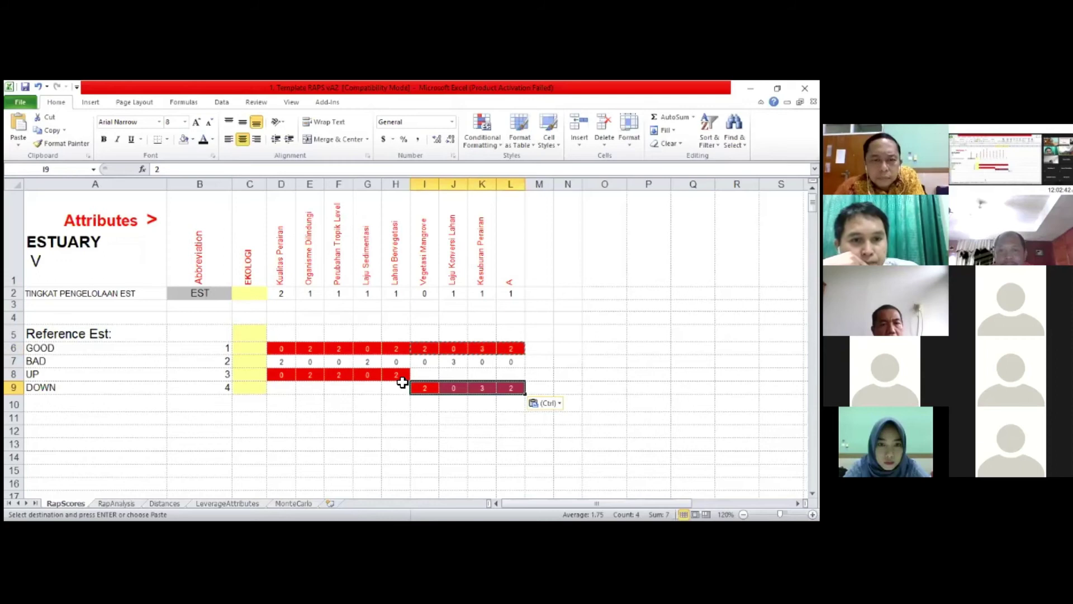
Step: Copy the BAD scores of the first five attributes, D7:H7, into the DOWN row at D9:H9
left_click_drag(285, 363, 397, 362)
key("ctrl+c")
left_click(288, 388)
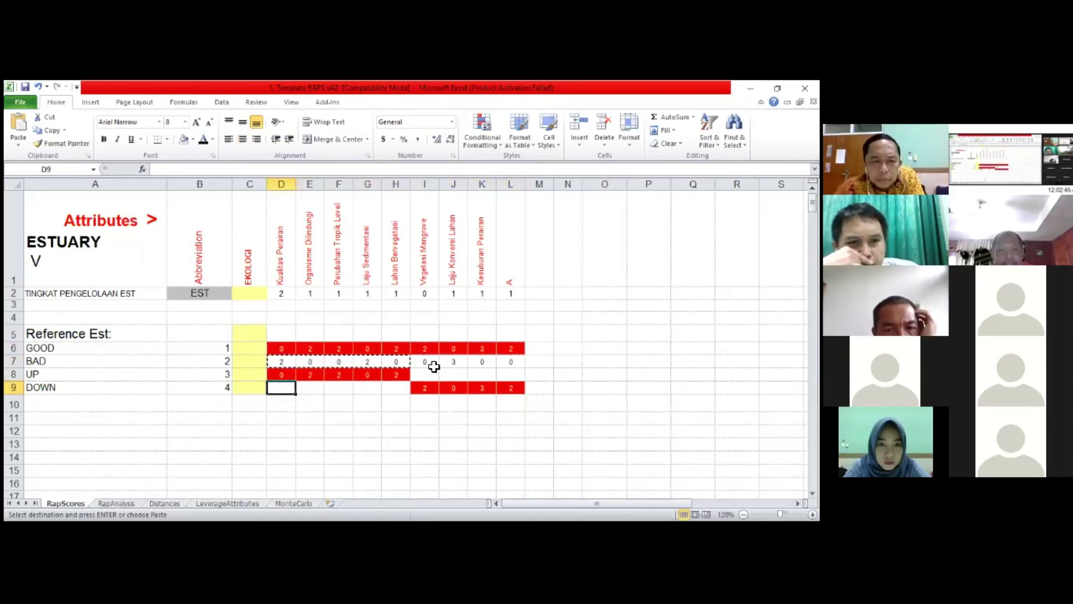
key("ctrl+v")
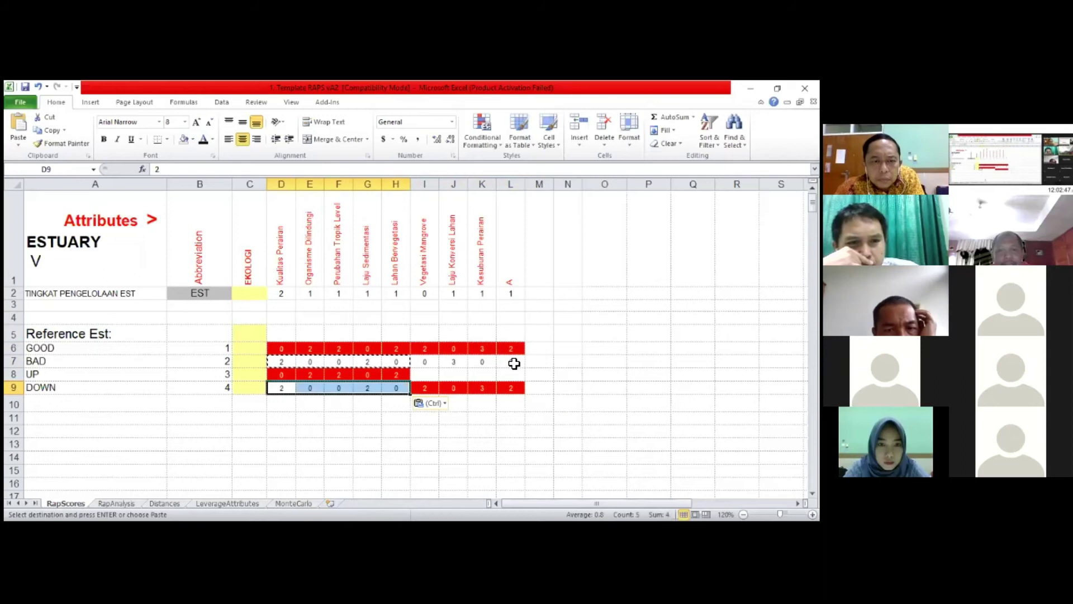
Step: Copy the BAD scores of the last four attributes, I7:L7, into the UP row at I8:L8
left_click_drag(425, 362, 510, 362)
key("ctrl+c")
left_click(425, 373)
key("ctrl+v")
left_click(335, 399)
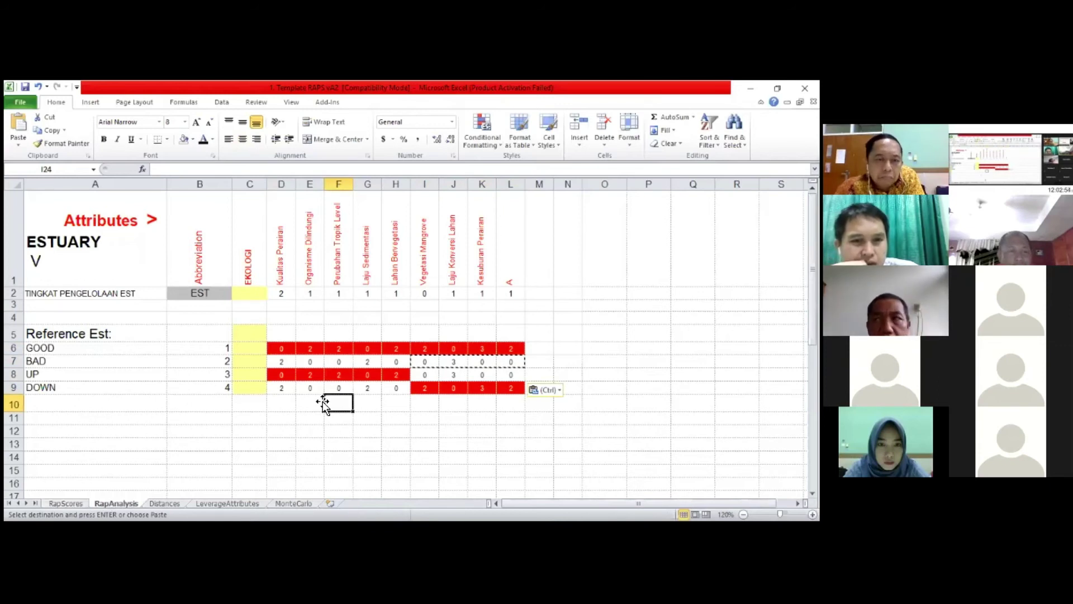
Step: Examine the RAPFISH Ordination chart on the RapAnalysis sheet and the reference scores in D6:L9 of RapScores
key("ctrl+Page_Down")
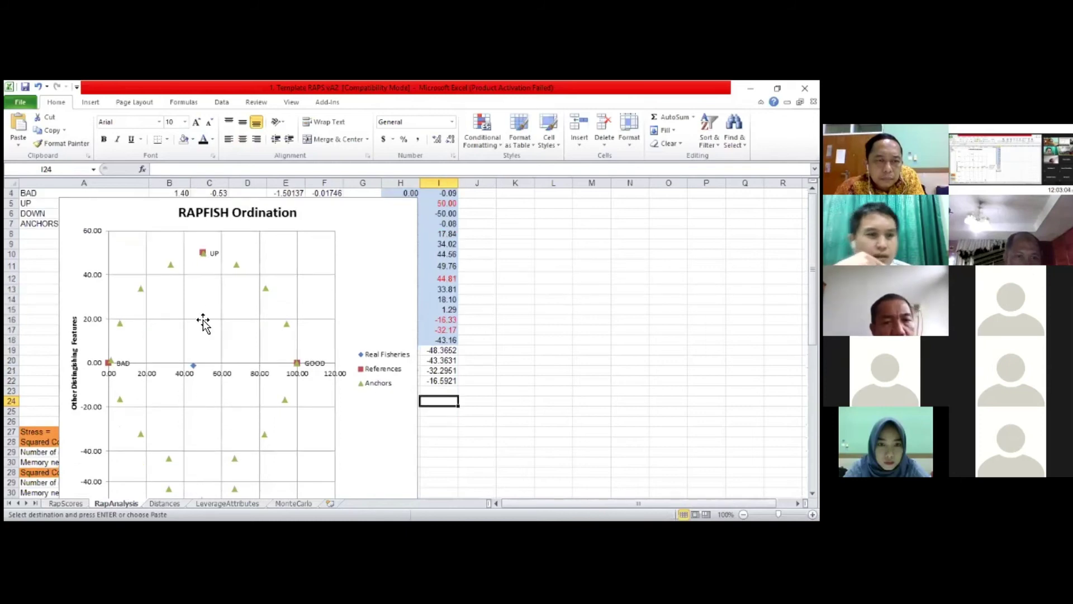
scroll(185, 335, "down", 3)
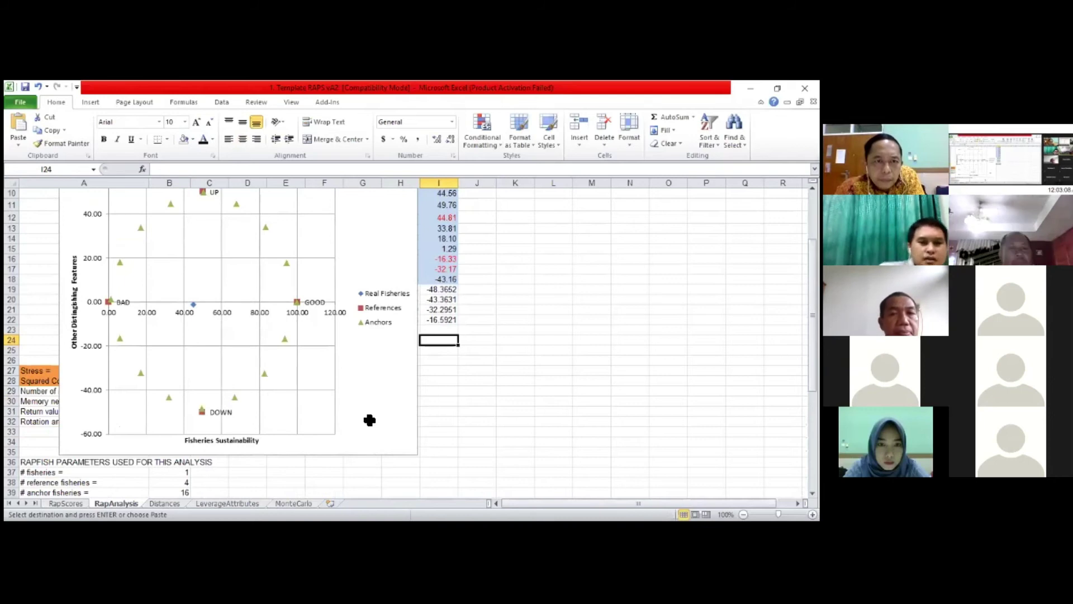
key("ctrl+Page_Up")
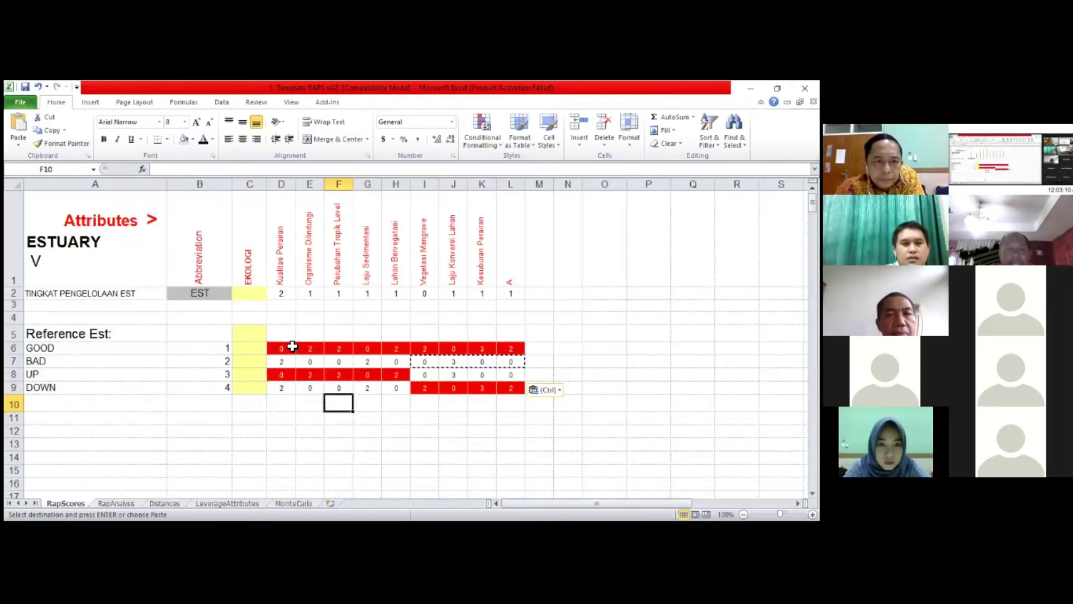
left_click_drag(278, 347, 515, 390)
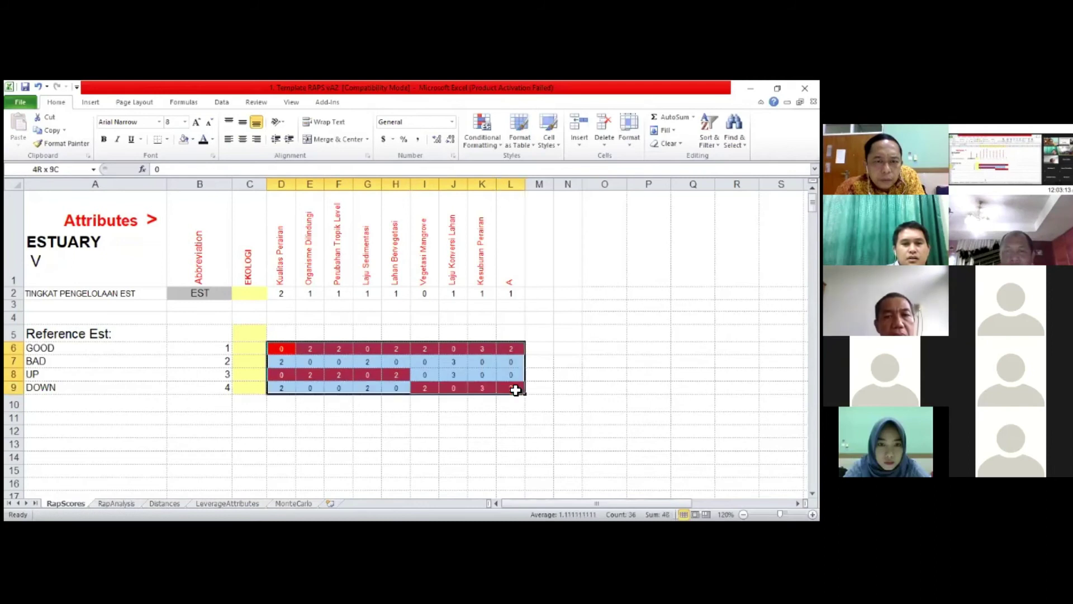
left_click(326, 407)
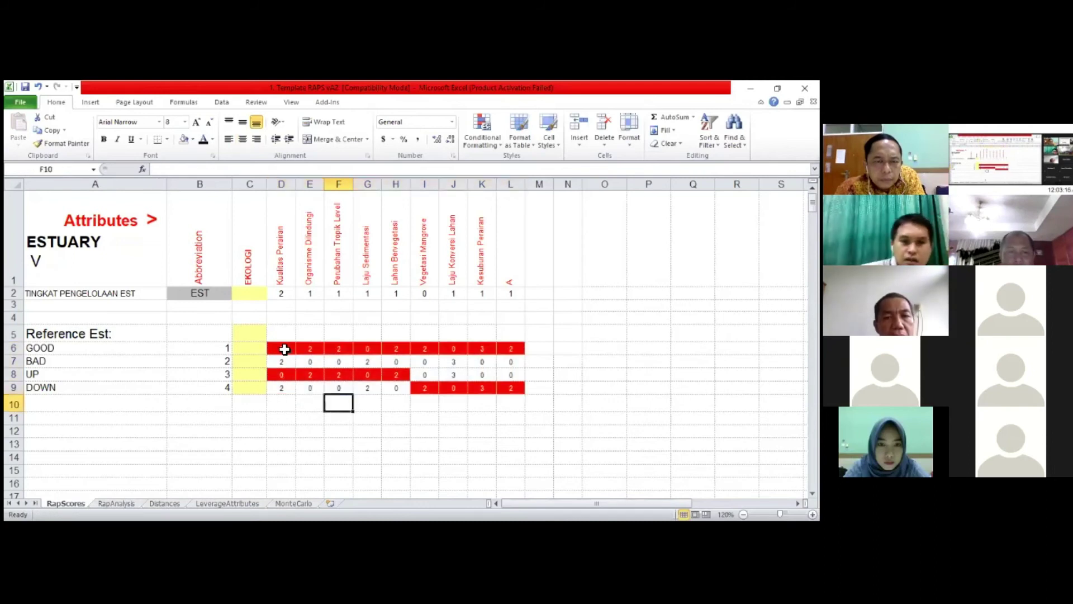
left_click_drag(284, 348, 505, 386)
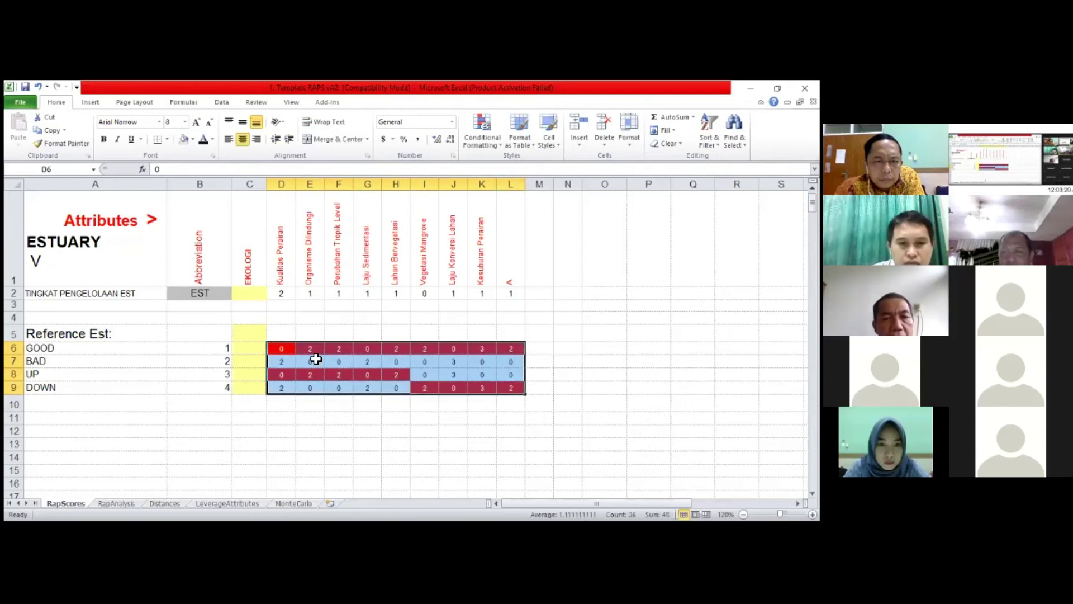
left_click_drag(283, 350, 503, 387)
left_click(439, 427)
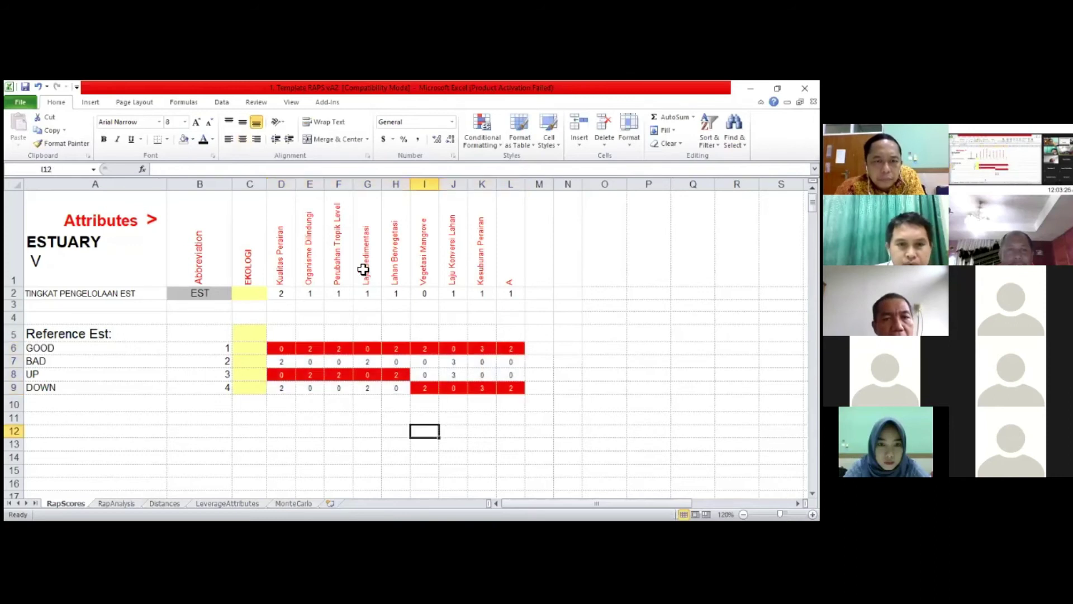
left_click(514, 277)
left_click(344, 388)
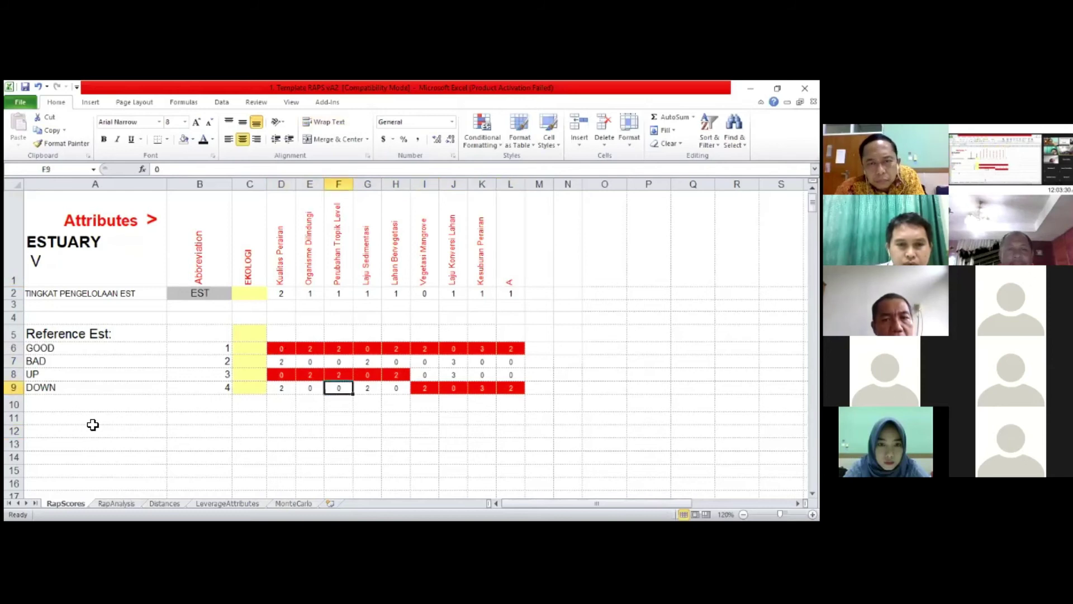
Step: Label cell A11 as Anchor and enter the numbers 1 and 2 in B11 and B12
left_click(110, 420)
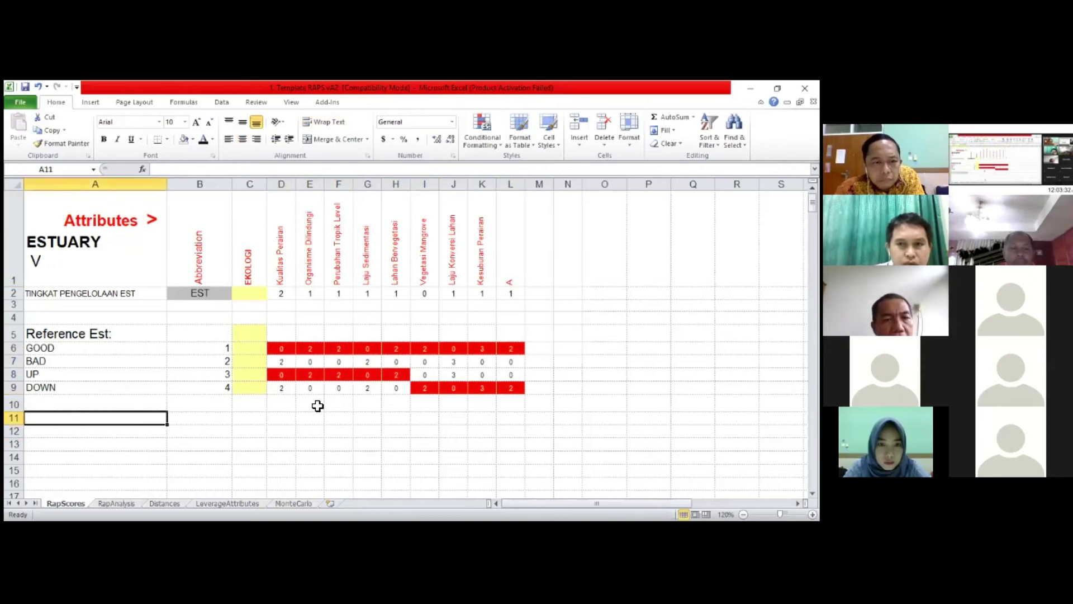
type("Anchor")
left_click(212, 429)
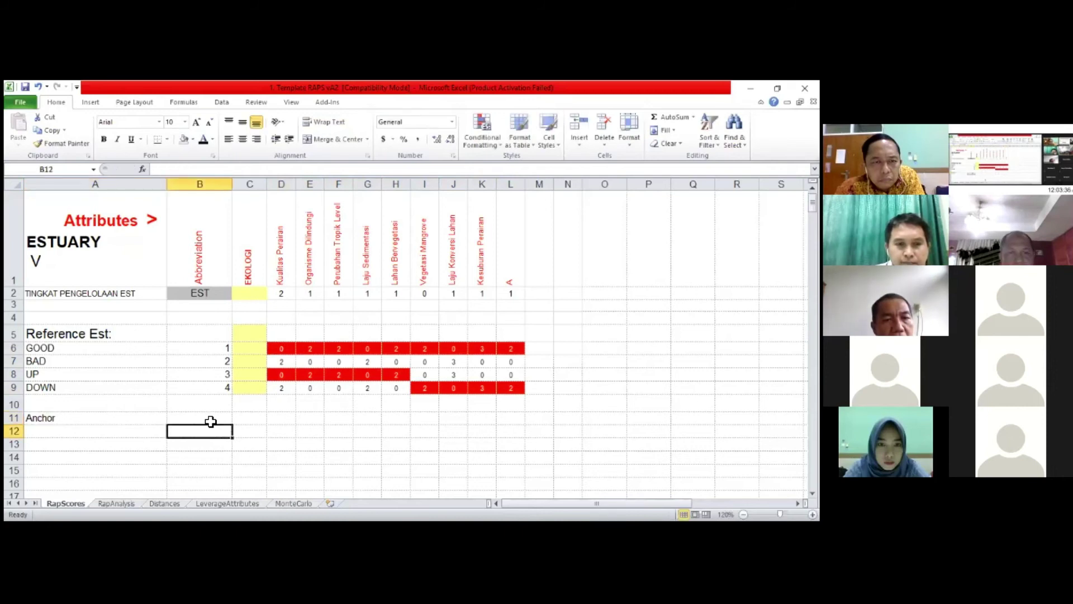
key("Up")
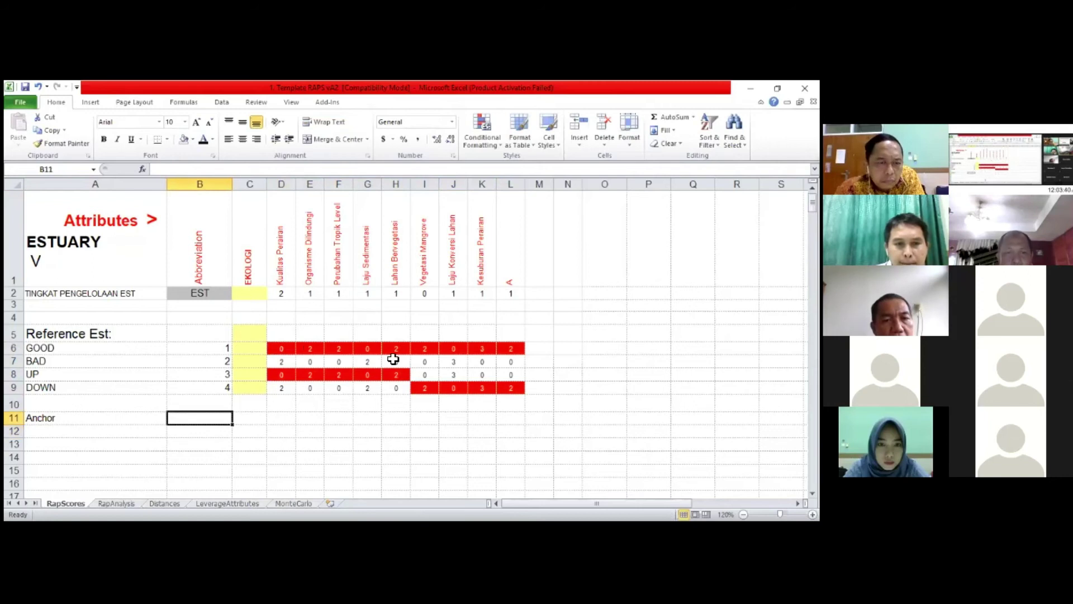
type("1")
key("Return")
type("2")
key("Return")
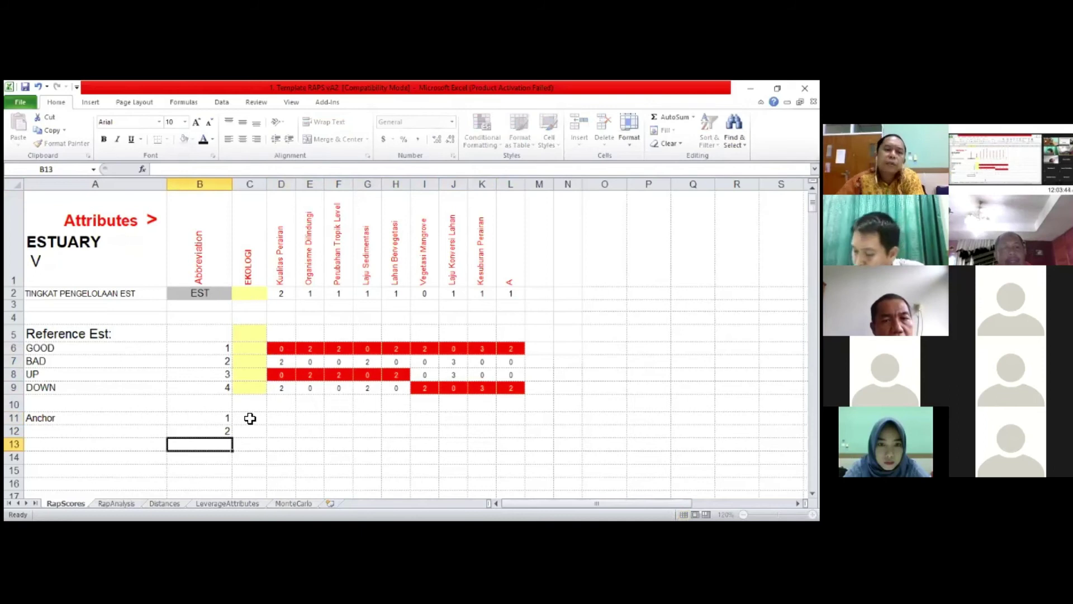
Step: Extend the anchor numbering from B11:B12 down to 18 in B28
scroll(222, 216, "down", 3)
left_click_drag(222, 216, 228, 228)
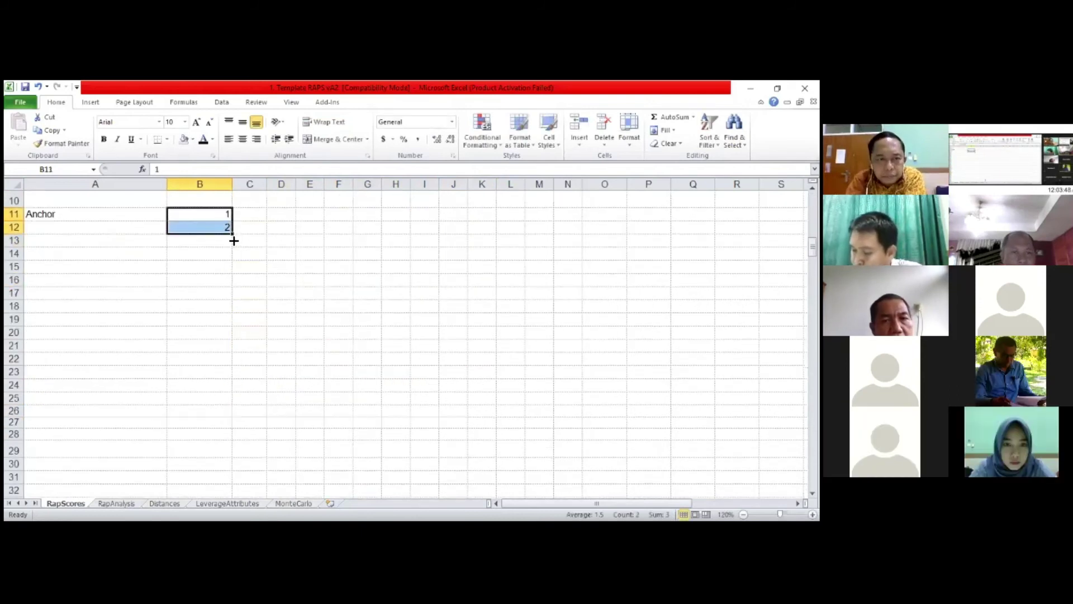
left_click_drag(247, 450, 331, 391)
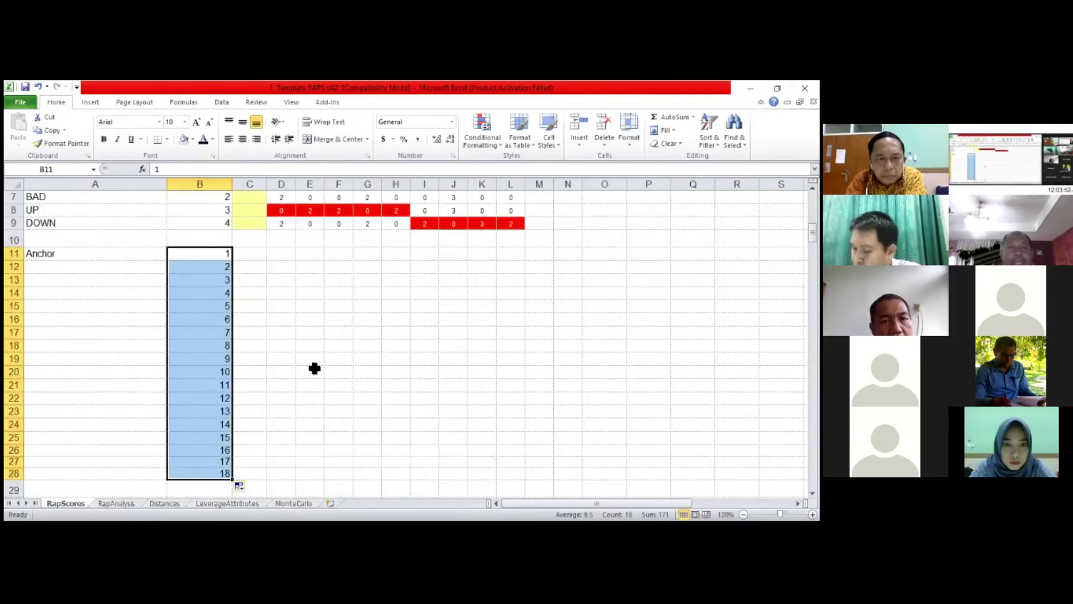
scroll(301, 381, "up", 2)
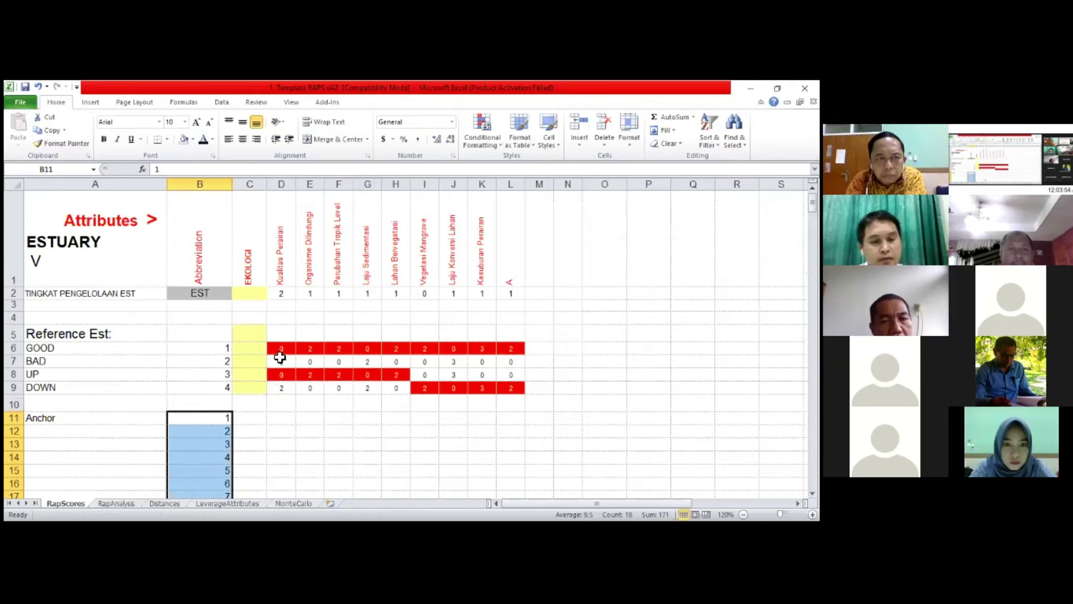
scroll(280, 357, "down", 2)
scroll(324, 383, "up", 2)
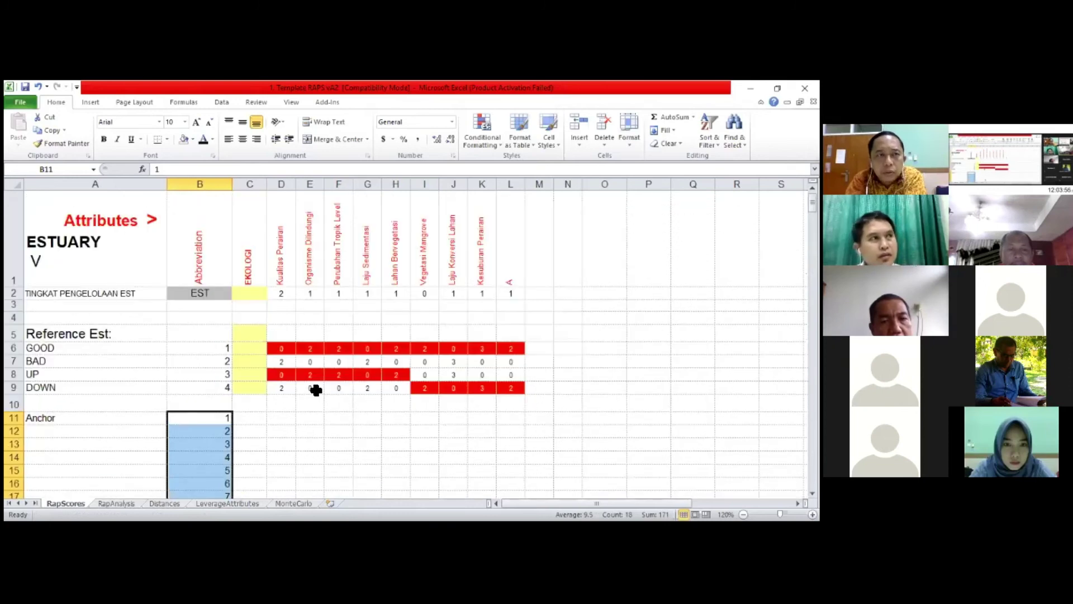
Step: Review the reference block A6:L9 and the anchor numbers in B11:B28 of RapScores
scroll(316, 390, "down", 1)
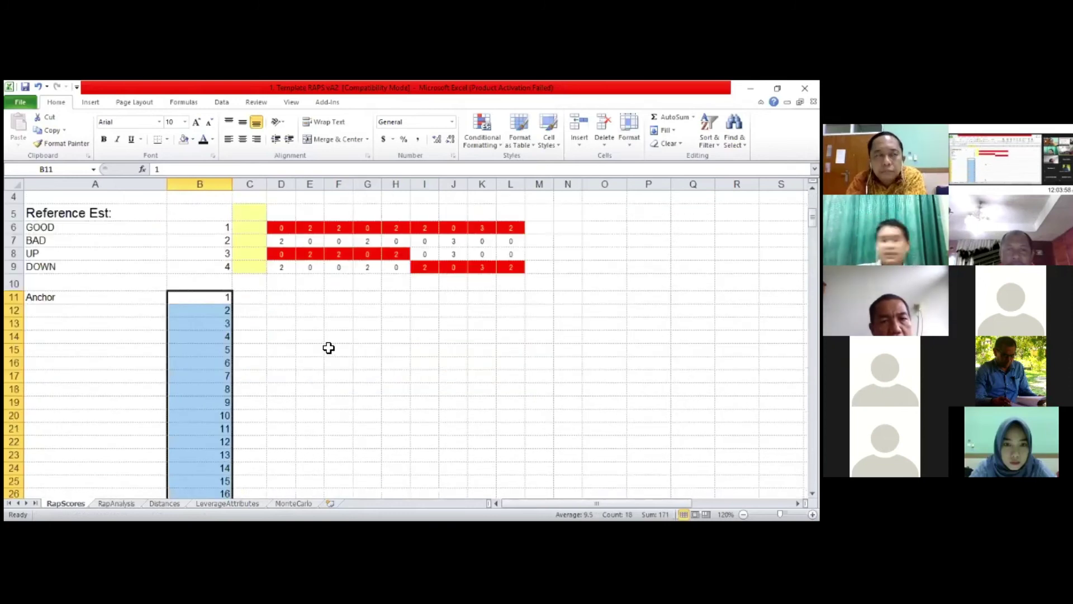
scroll(168, 351, "up", 1)
left_click_drag(93, 347, 200, 360)
left_click_drag(525, 390, 515, 399)
scroll(262, 411, "down", 3)
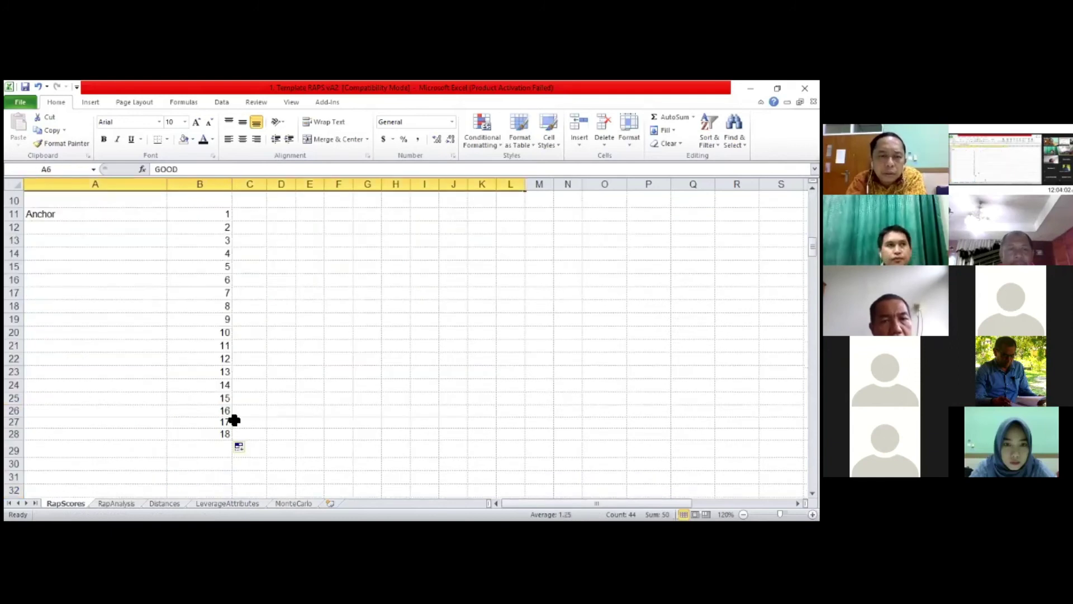
scroll(239, 259, "up", 1)
left_click_drag(218, 253, 218, 474)
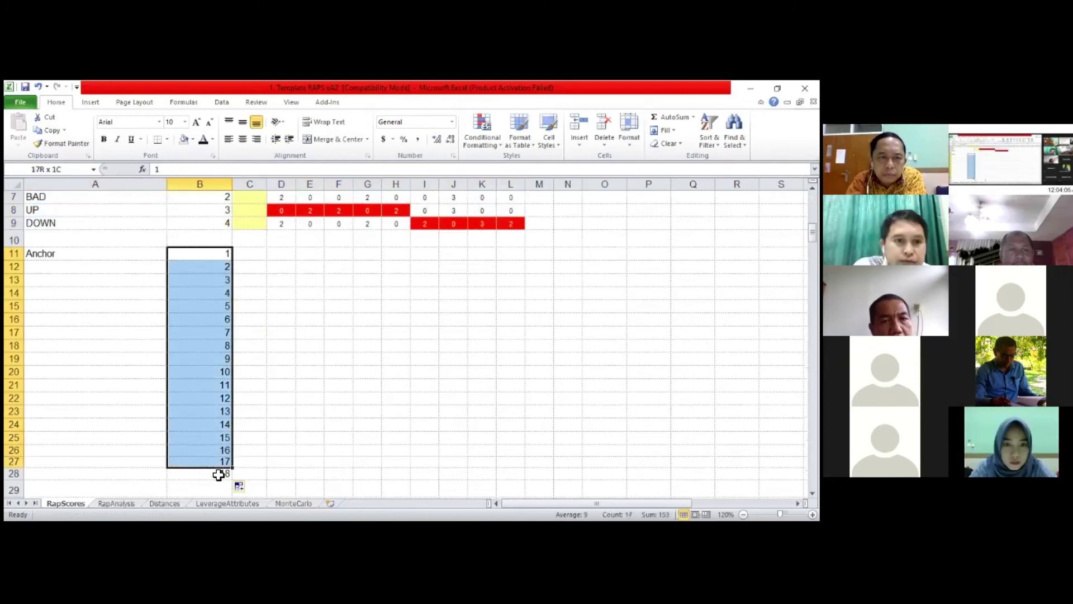
left_click(209, 429)
left_click_drag(527, 431, 556, 428)
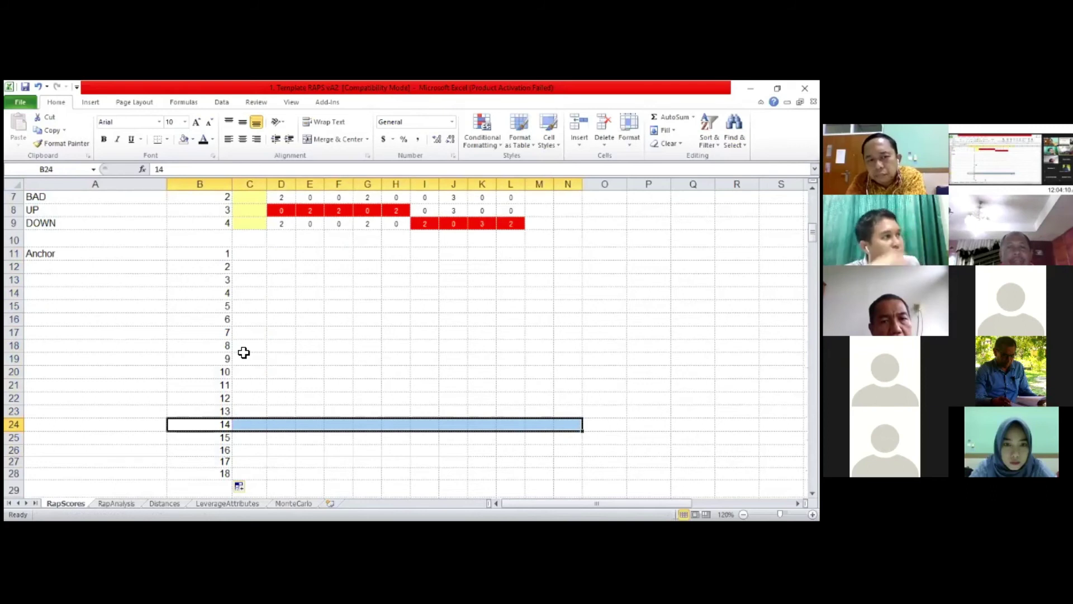
scroll(243, 352, "up", 1)
scroll(244, 352, "down", 1)
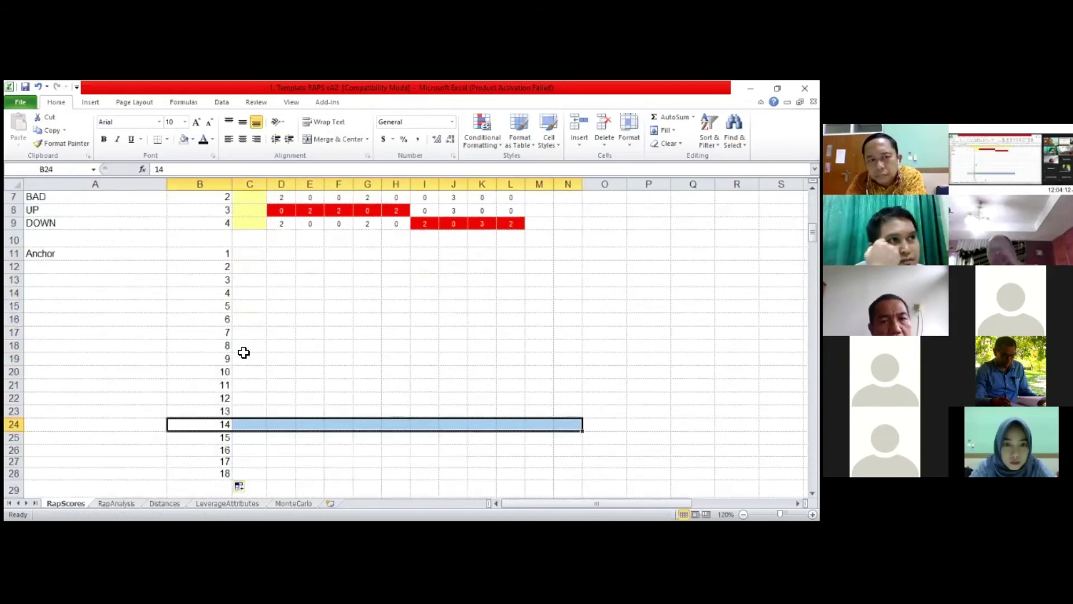
left_click(344, 323)
Step: Copy the GOOD scores in D6:L6 into the first anchor row at D11:L11
scroll(290, 352, "up", 2)
scroll(296, 293, "down", 2)
scroll(283, 347, "up", 2)
left_click_drag(281, 349, 510, 348)
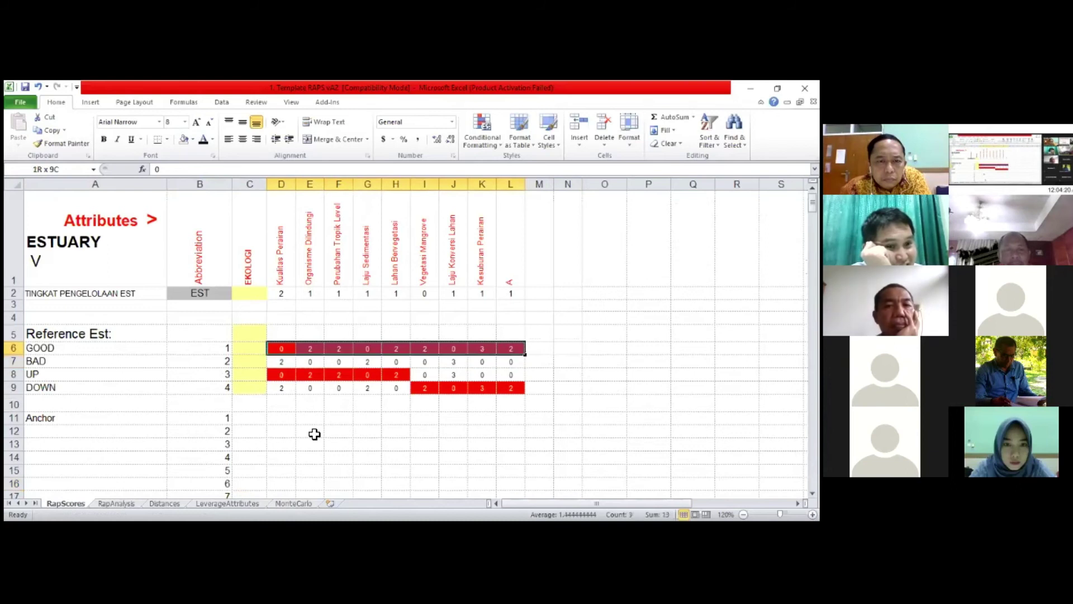
key("ctrl+c")
scroll(283, 254, "down", 2)
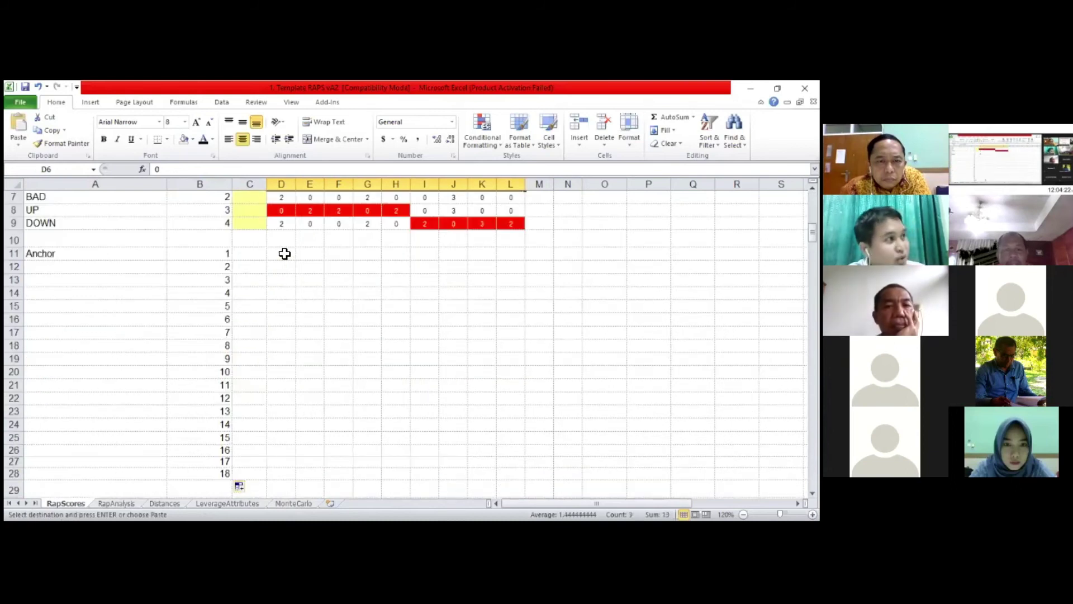
left_click(285, 254)
key("ctrl+v")
Step: Copy the first eight scores of anchor 1, D11:K11, into anchor row 2 at D12:K12
left_click_drag(279, 253, 487, 256)
key("ctrl+c")
key("Down")
key("ctrl+v")
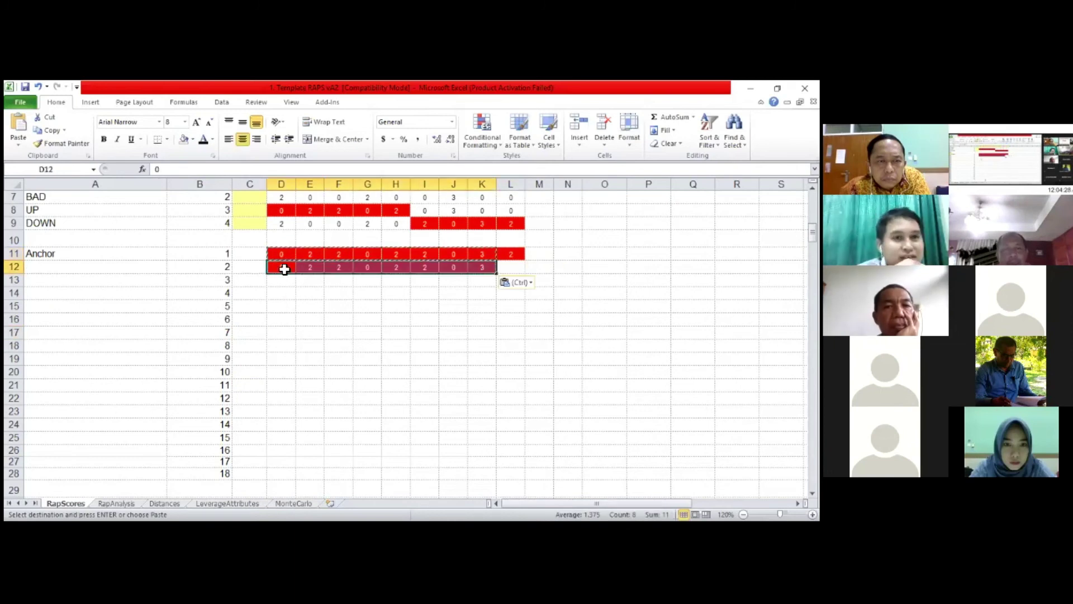
key("Down")
key("Down")
Step: Copy the first seven scores of anchor 2, D12:J12, into anchor row 3 at D13:J13
left_click_drag(466, 271, 291, 285)
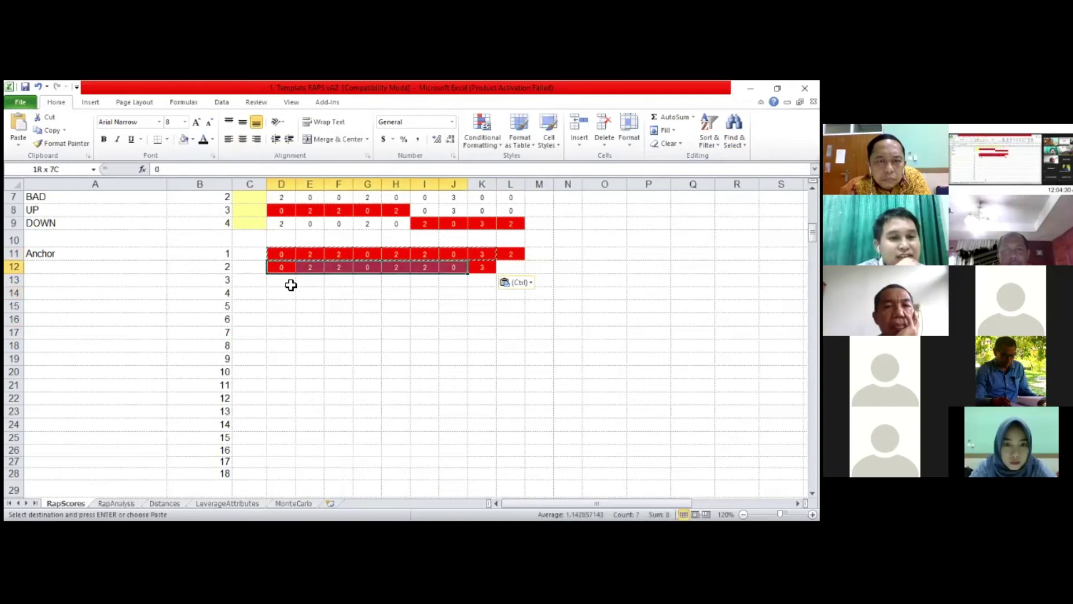
key("ctrl+c")
left_click(288, 285)
key("ctrl+v")
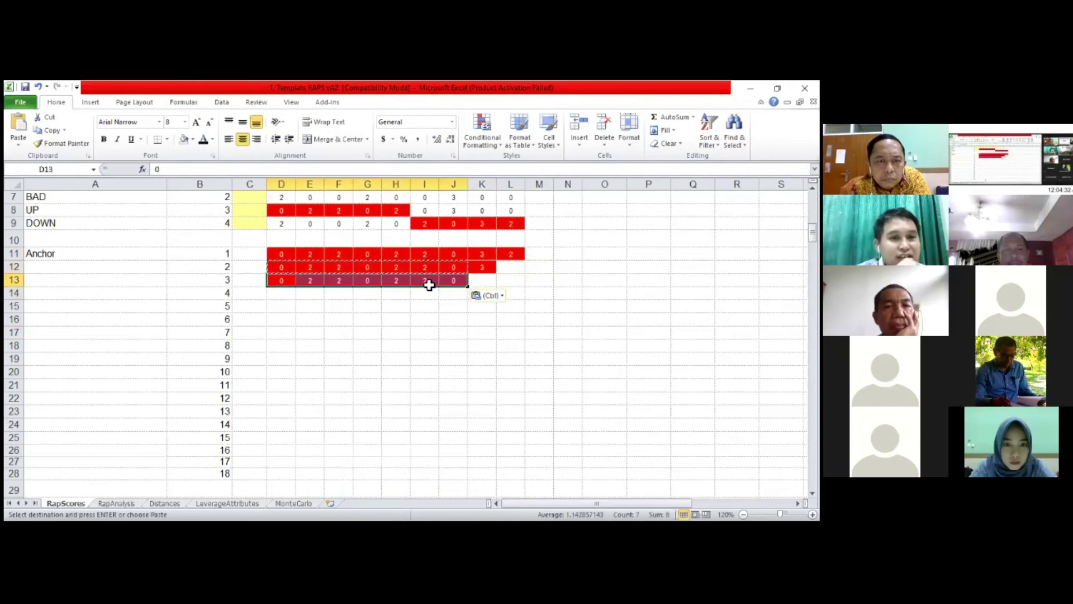
Step: Fill anchor rows 4 and 5 by copying D13:I13 into D14:I14 and D14:H14 into D15:H15
left_click_drag(429, 286, 388, 297)
left_click(286, 294)
key("ctrl+v")
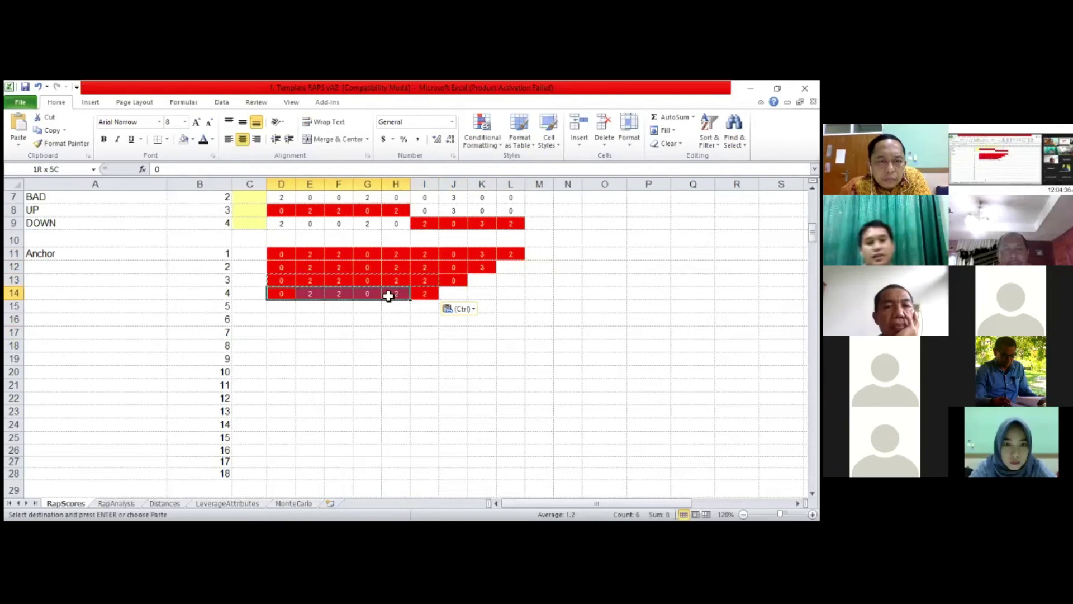
left_click(286, 311)
key("ctrl+v")
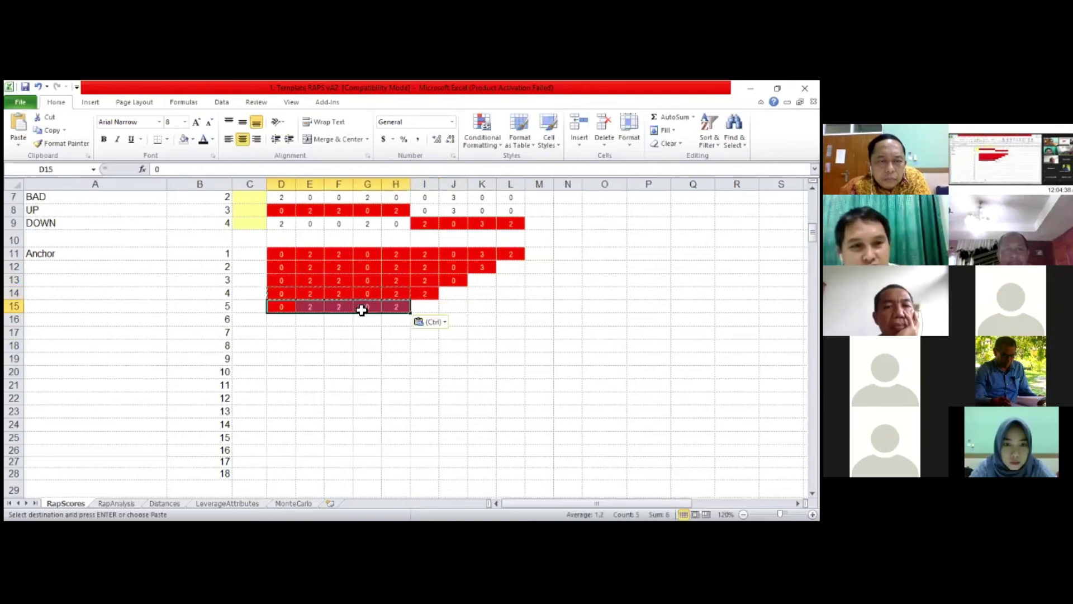
Step: Fill anchor rows 6 and 7 by copying D15:G15 into D16:G16 and D16:F16 into D17:F17
left_click_drag(360, 307, 286, 311)
key("ctrl+c")
left_click(290, 320)
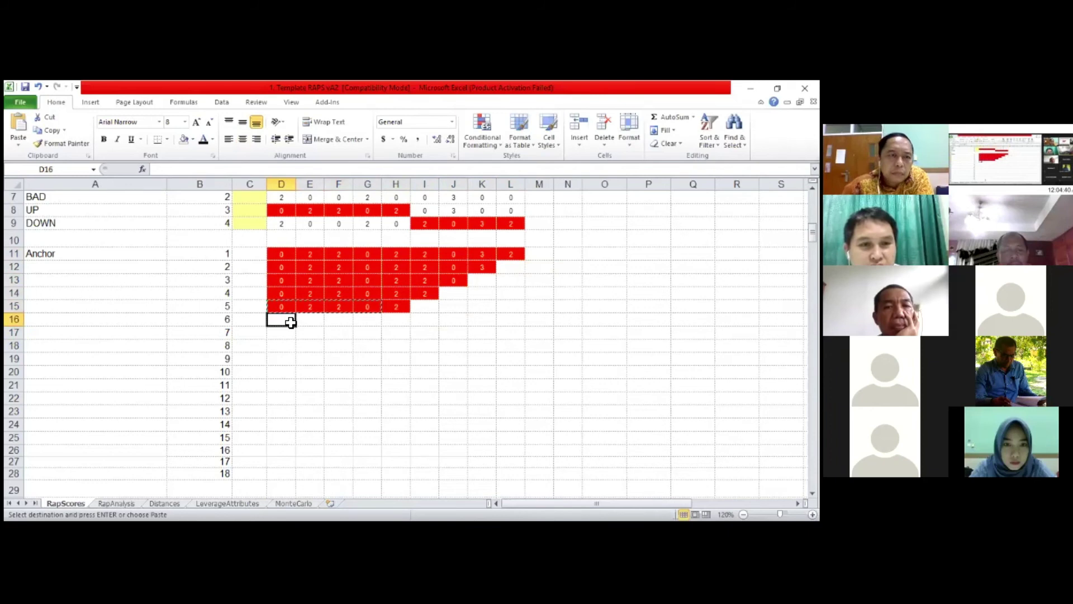
key("ctrl+v")
key("shift+Left")
key("ctrl+c")
left_click(288, 334)
key("ctrl+v")
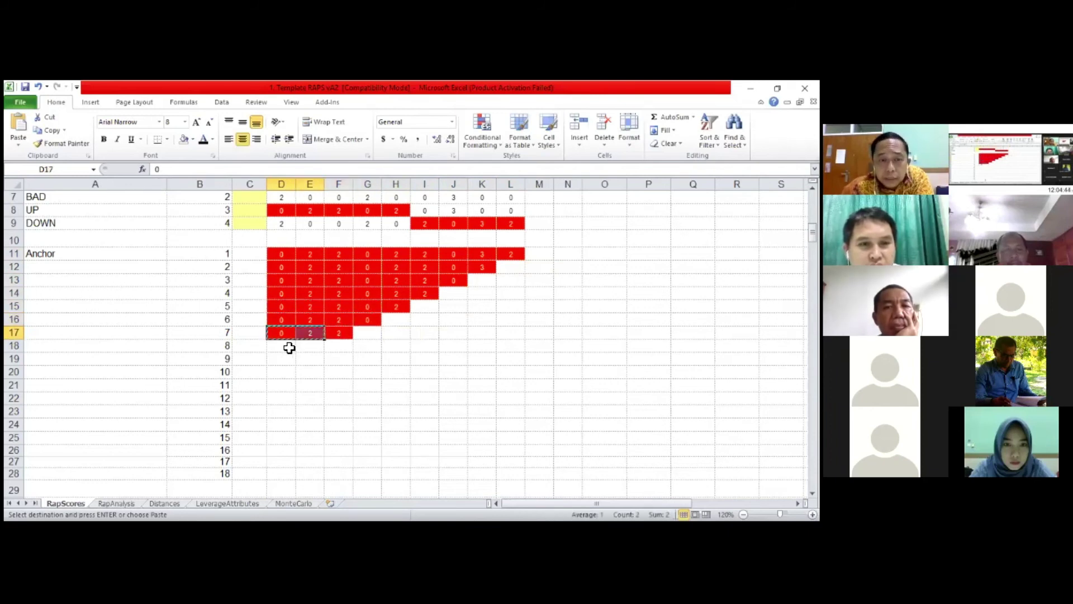
Step: Fill anchor rows 8 and 9 by copying D17:E17 into D18:E18 and D18 into D19
key("shift+Left")
key("ctrl+c")
left_click(278, 345)
key("ctrl+v")
key("shift+Left")
key("ctrl+c")
left_click(279, 363)
key("ctrl+v")
left_click(382, 365)
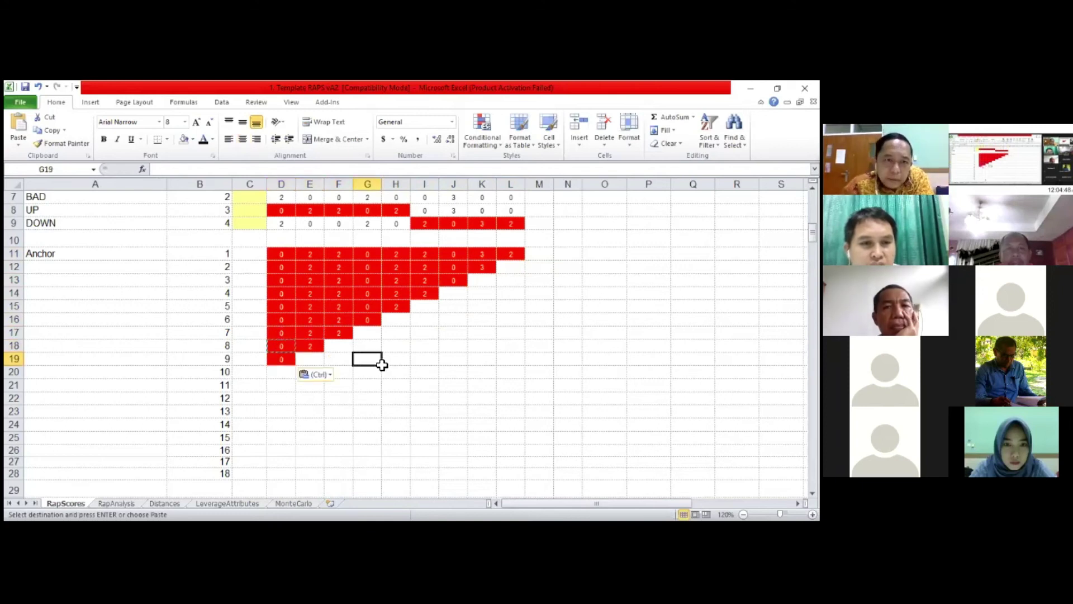
Step: Examine the estuary scores in D2:L2 against the reference rows and the stepped anchor rows
scroll(382, 365, "up", 2)
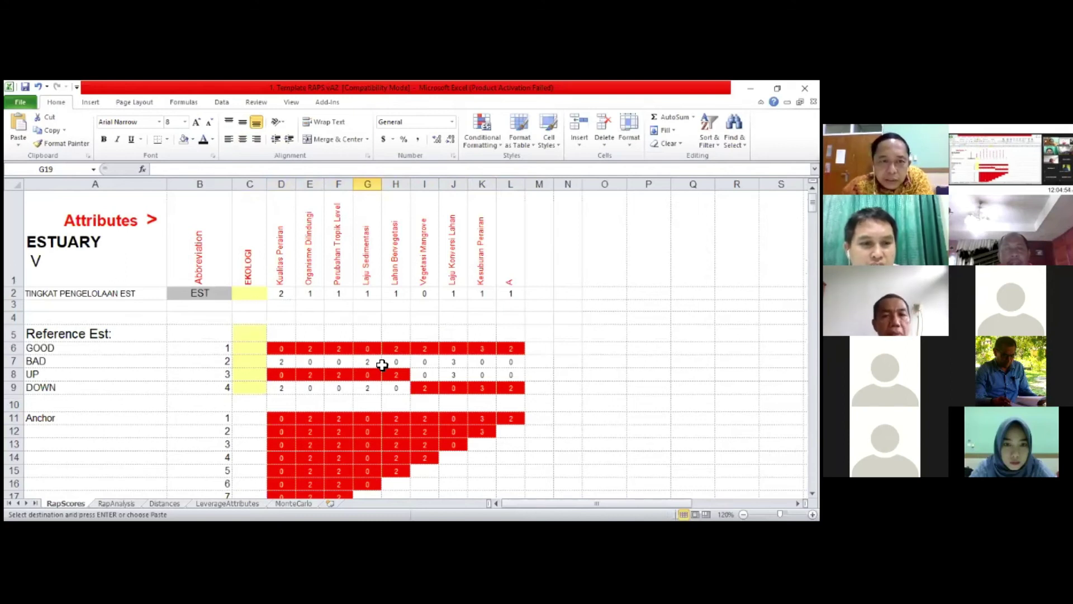
left_click_drag(284, 292, 516, 294)
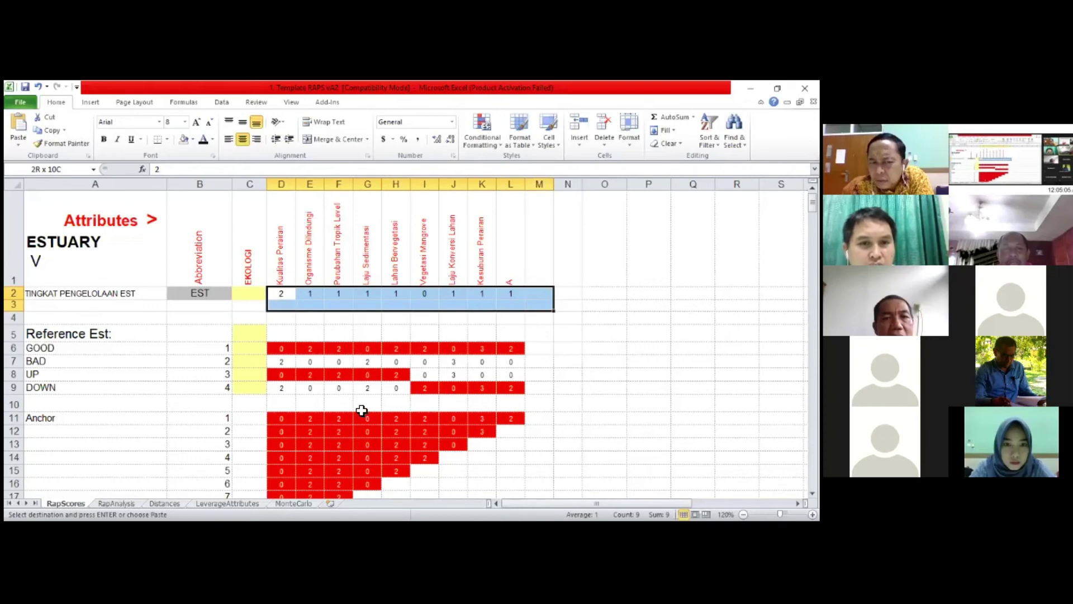
key("shift+Up")
key("shift+Left")
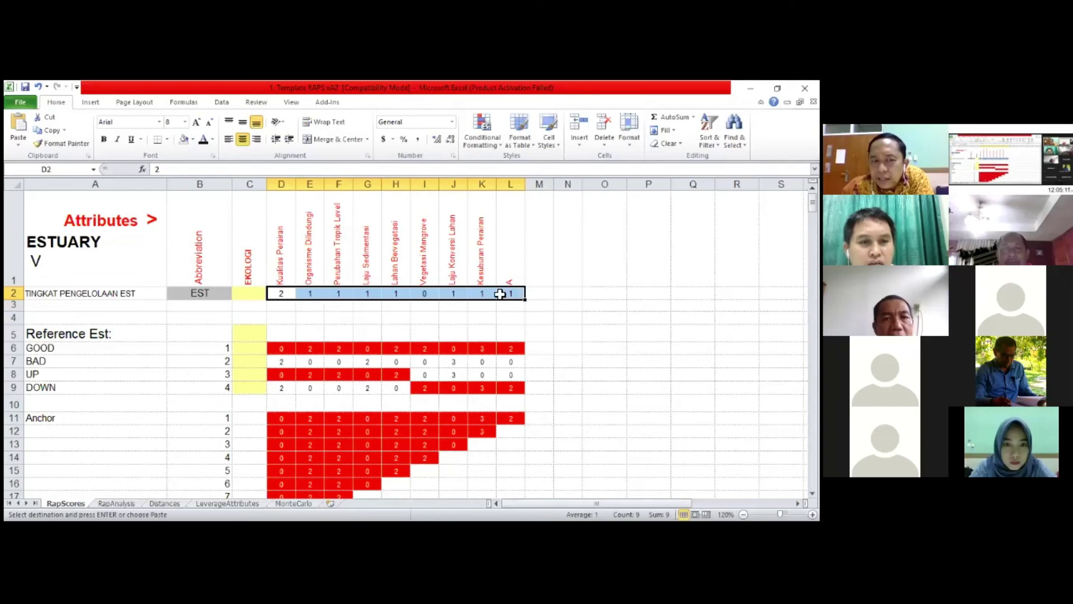
key("ctrl+shift+Left")
key("ctrl+shift+Right")
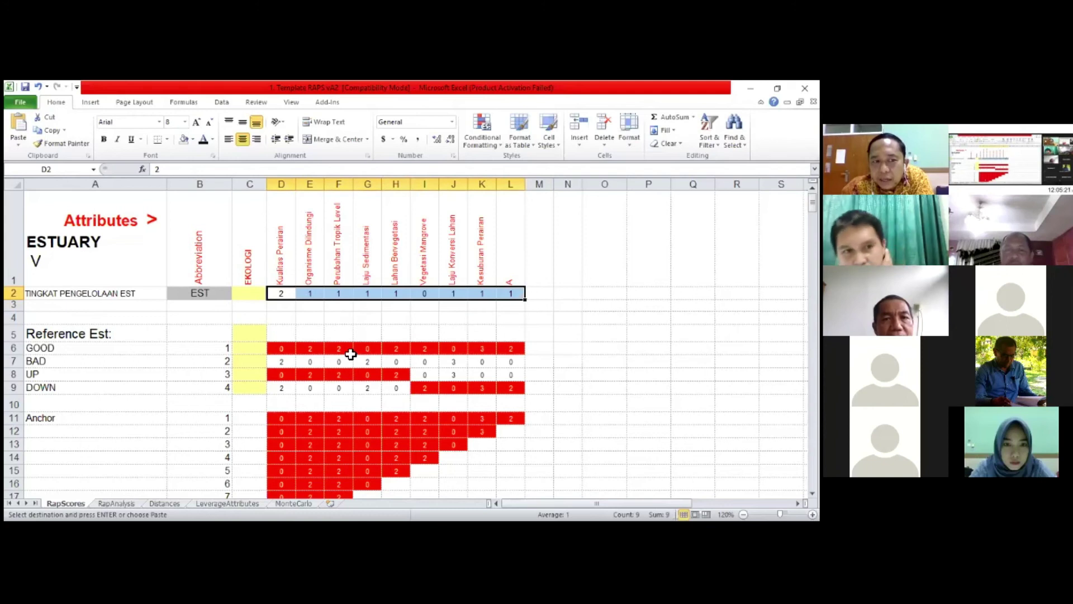
scroll(333, 338, "down", 1)
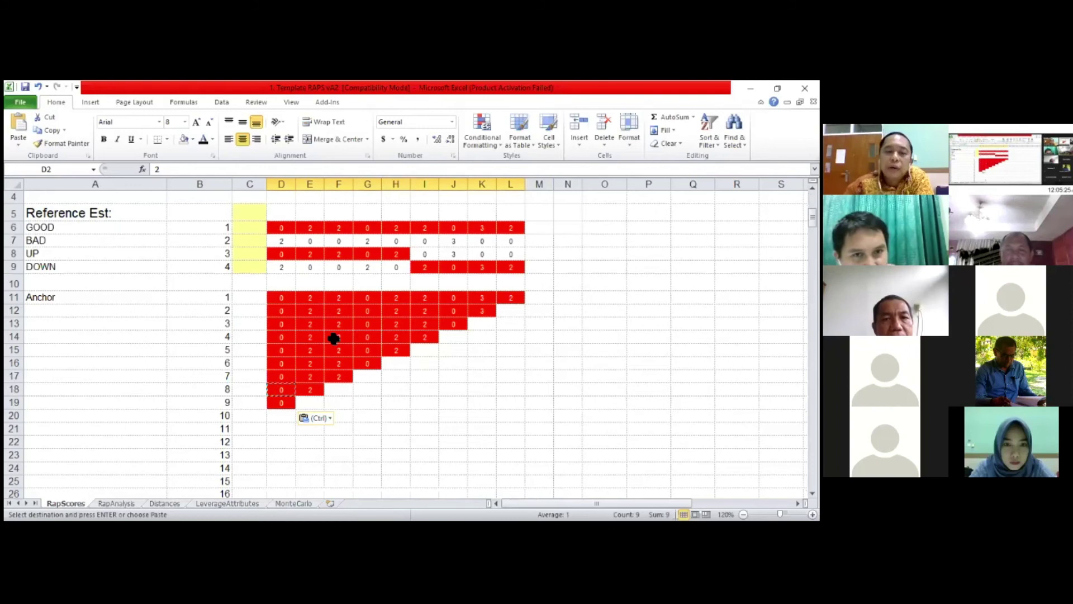
scroll(334, 338, "up", 1)
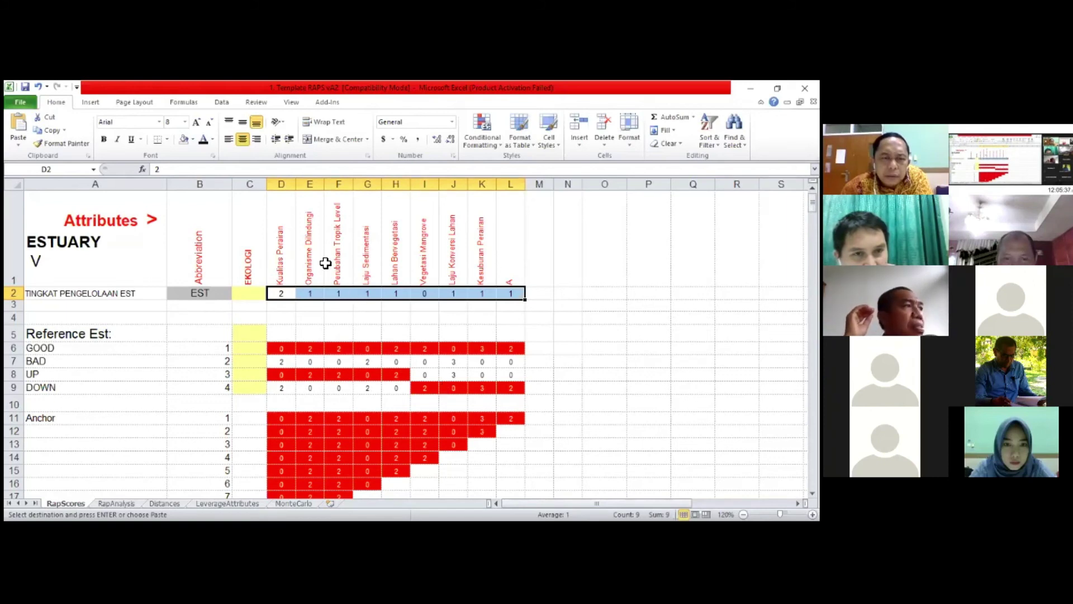
scroll(325, 263, "down", 2)
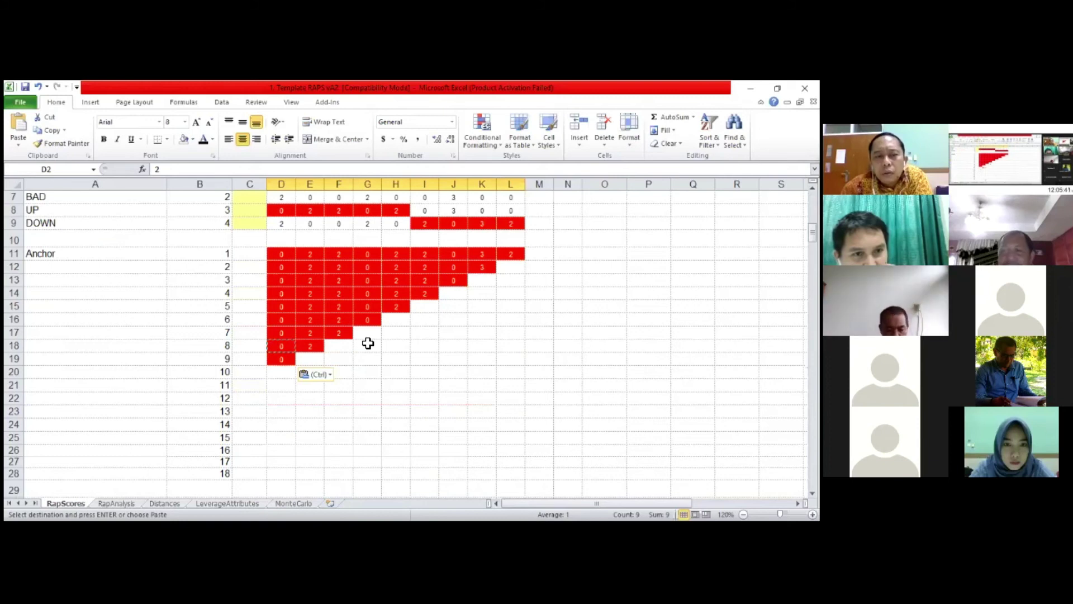
scroll(368, 343, "up", 1)
scroll(368, 342, "down", 1)
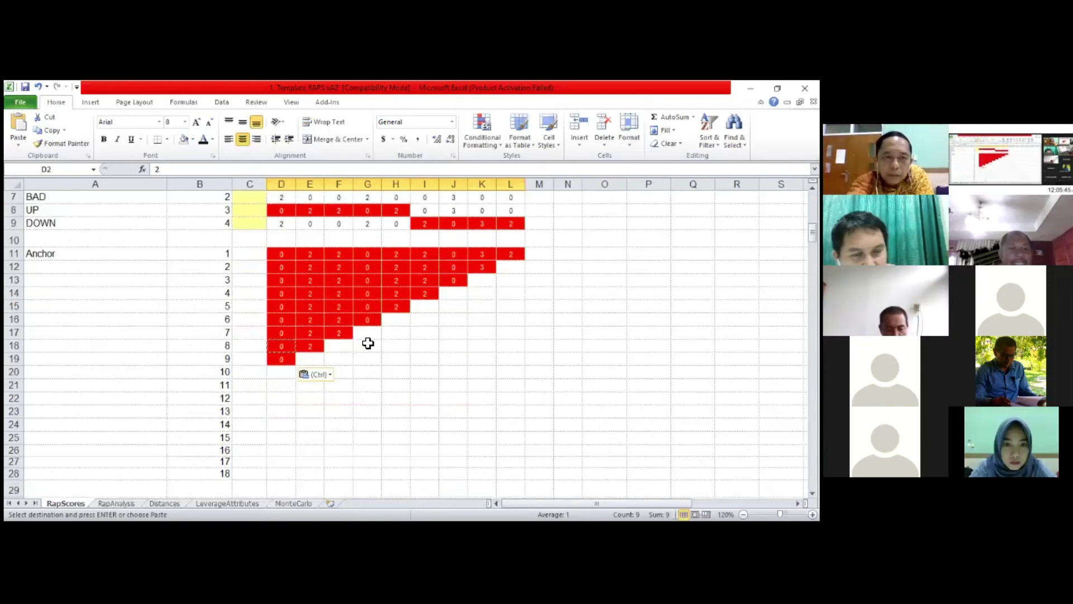
key("Escape")
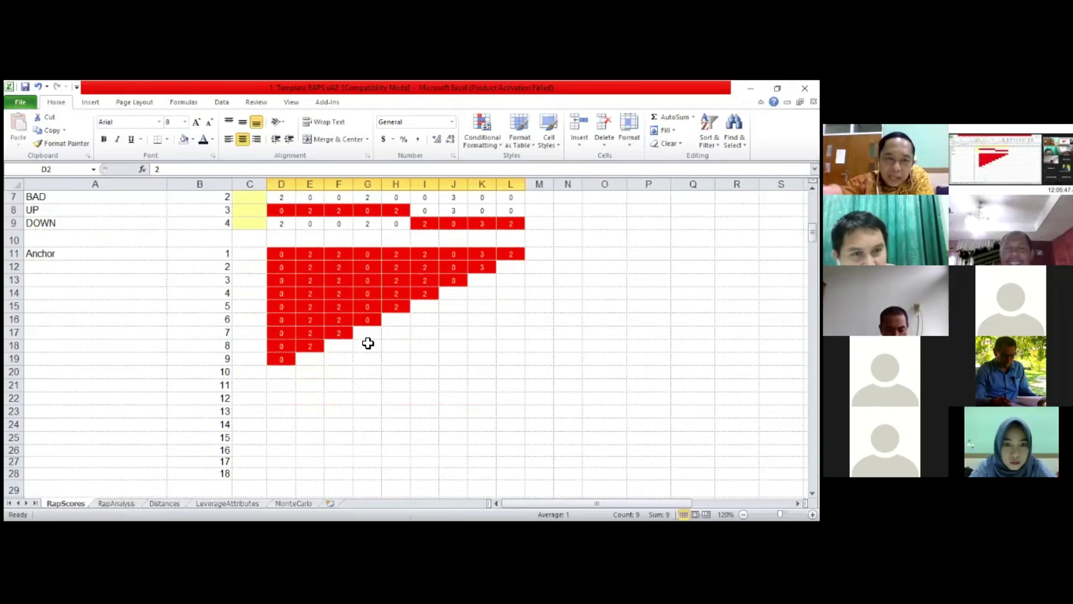
scroll(368, 343, "up", 2)
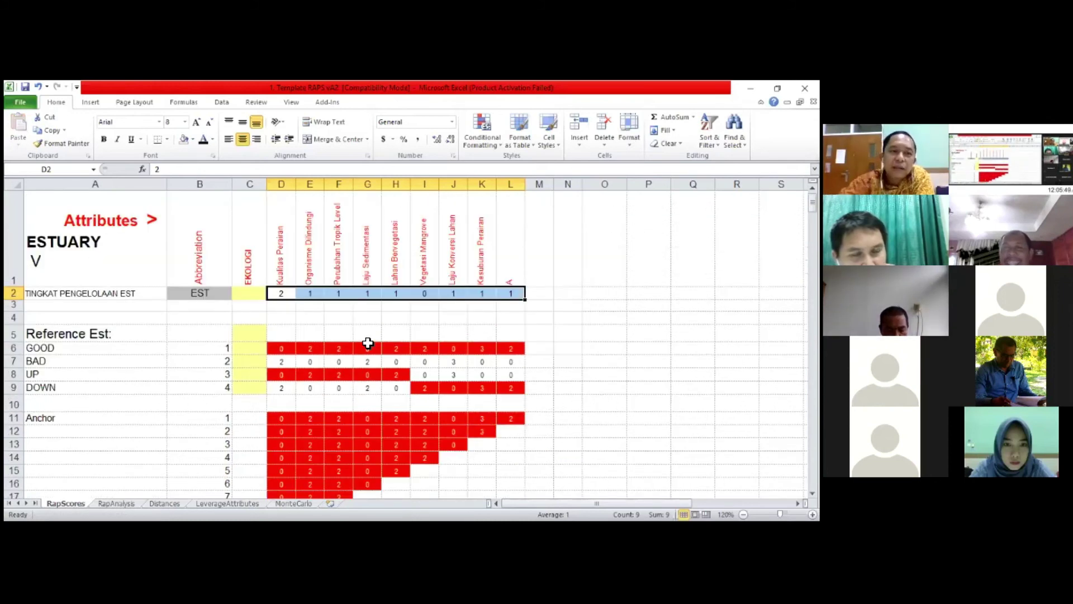
scroll(367, 343, "down", 1)
Step: Check the real fisheries point and the anchors in the RapAnalysis chart, and return to RapScores
left_click(115, 503)
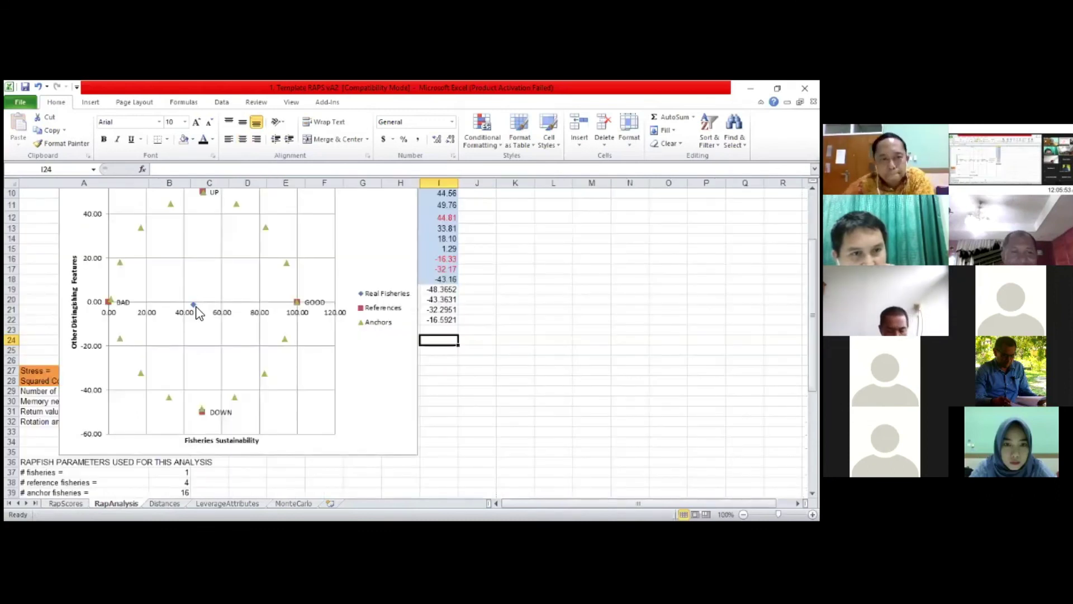
mouse_move(195, 307)
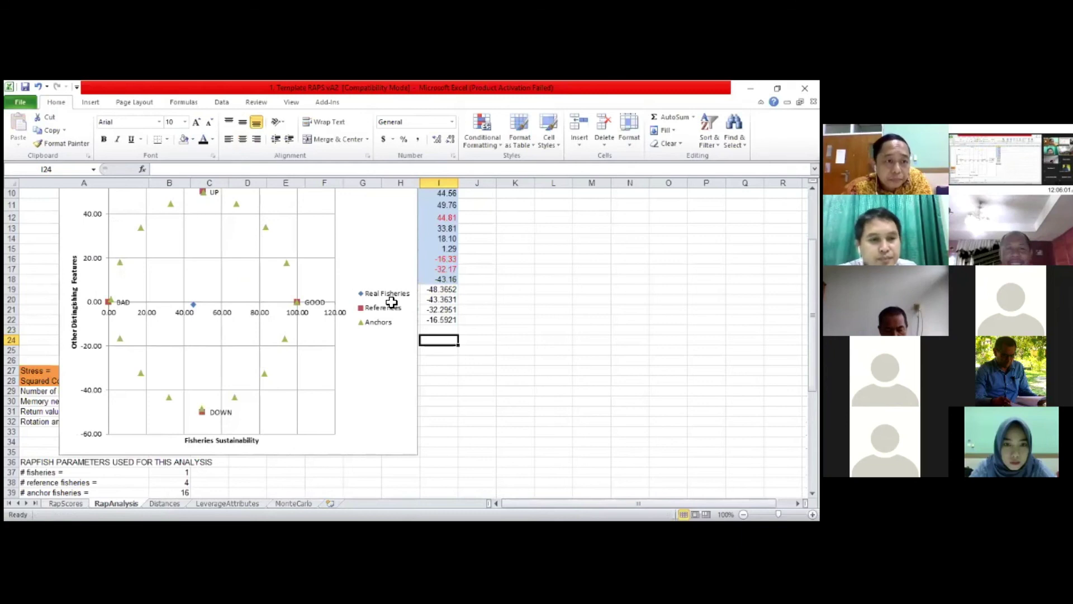
key("ctrl+Page_Up")
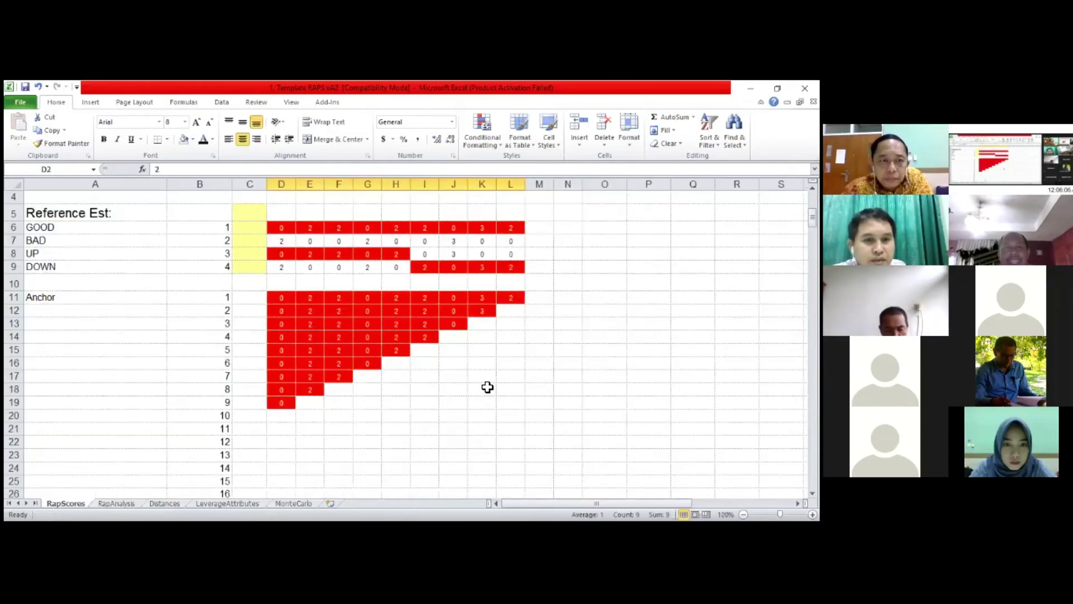
Step: Inspect the filled and empty cells of the anchor block D11:L19 and the rows below it
scroll(274, 327, "down", 2)
left_click(282, 320)
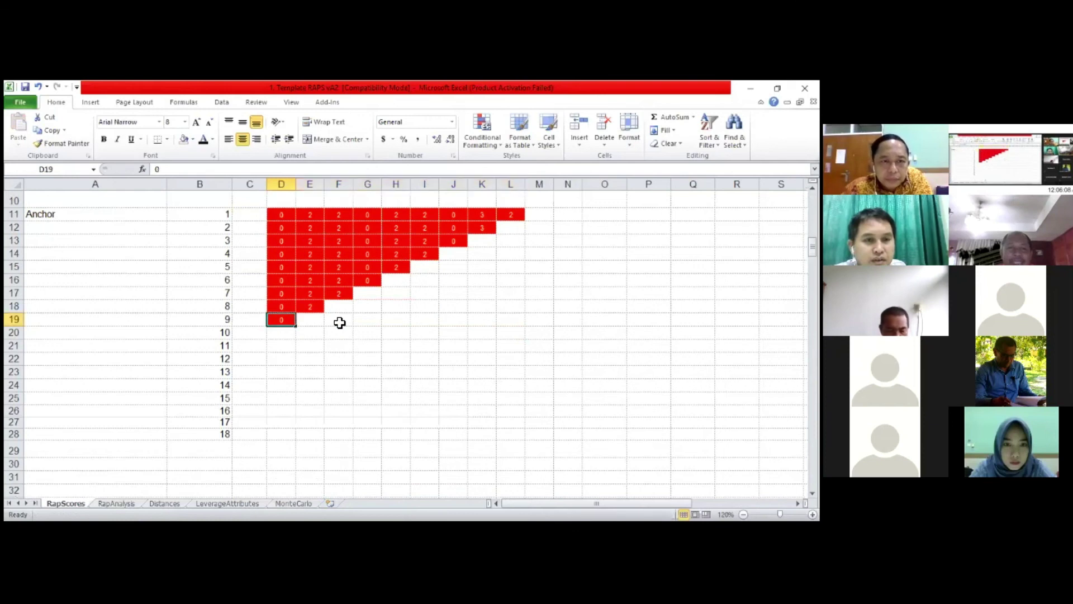
scroll(503, 355, "up", 3)
scroll(505, 353, "down", 3)
left_click_drag(283, 218, 519, 323)
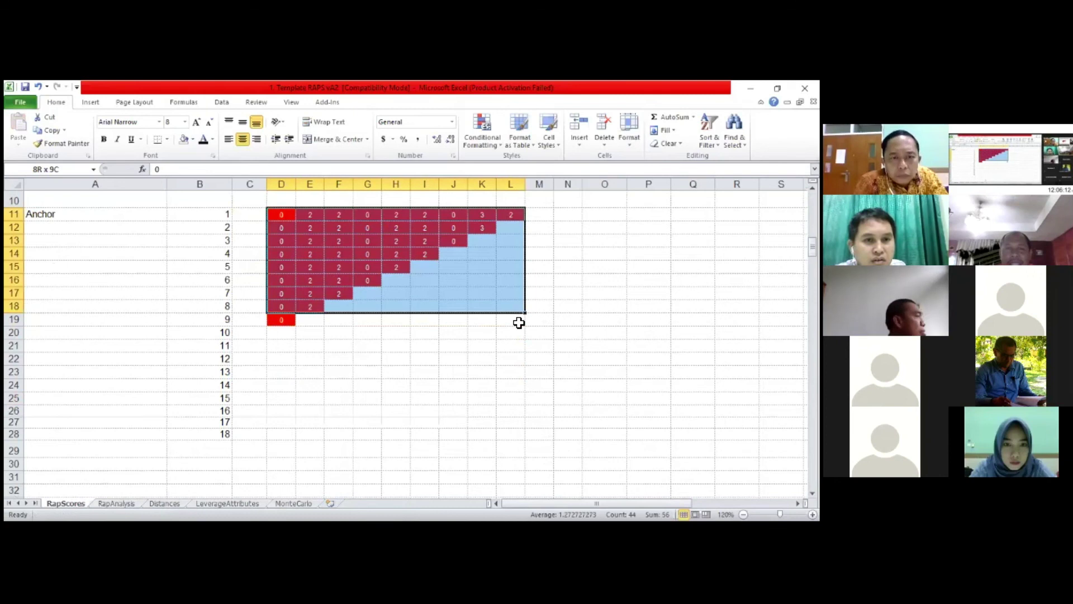
left_click(469, 373)
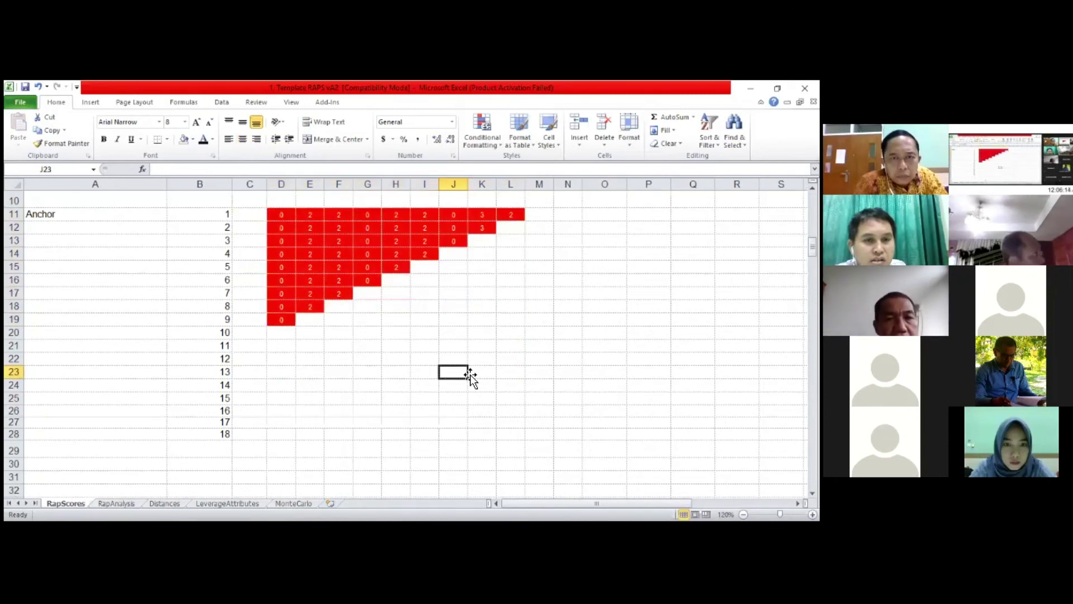
left_click_drag(280, 213, 515, 318)
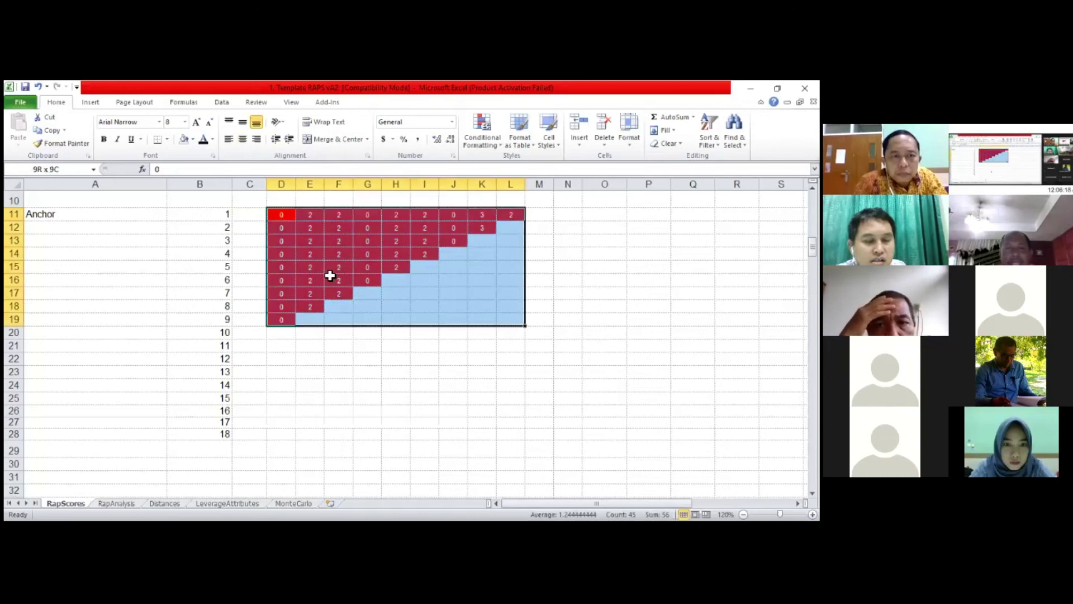
left_click_drag(292, 210, 517, 327)
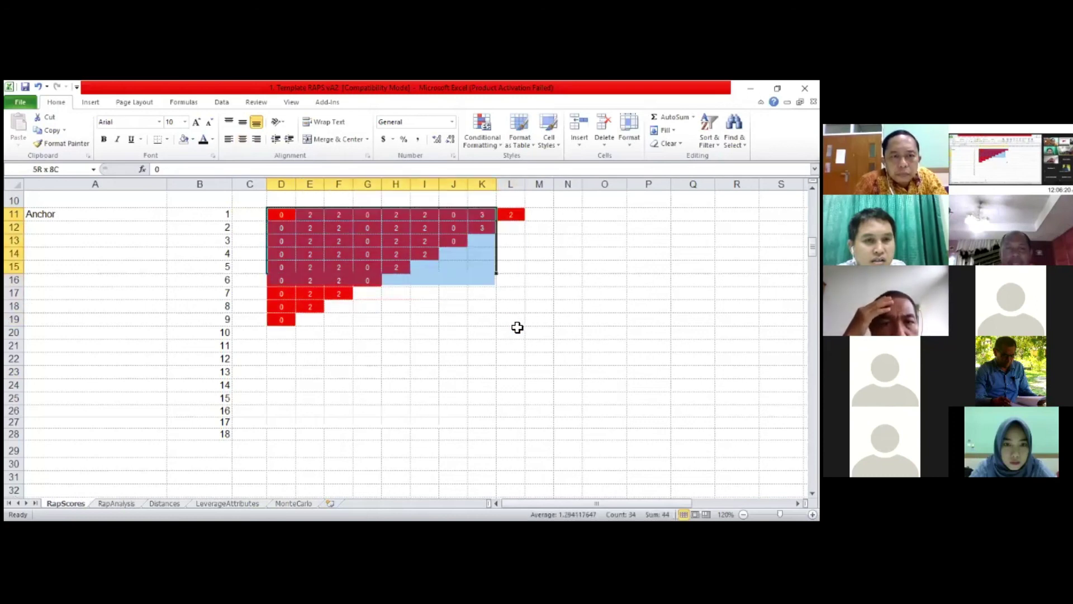
left_click_drag(281, 332, 425, 345)
left_click_drag(526, 446, 431, 344)
Step: Copy the GOOD scores in D6:L6 into the last anchor row, number 18, at D28:L28
scroll(283, 358, "up", 3)
left_click_drag(281, 349, 510, 349)
key("ctrl+c")
scroll(278, 353, "down", 5)
left_click(278, 353)
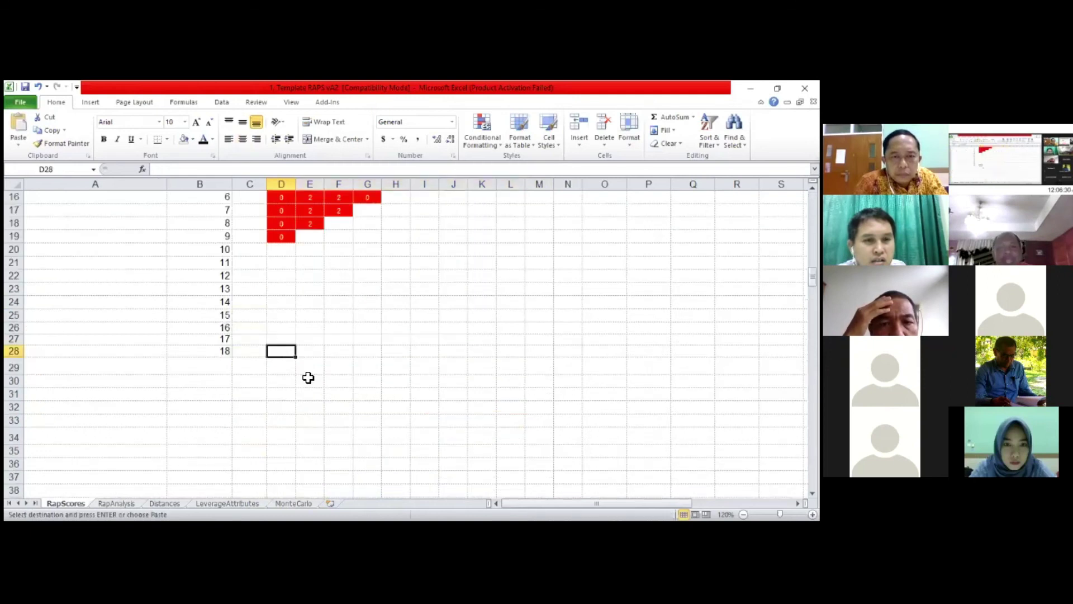
key("ctrl+v")
left_click(315, 395)
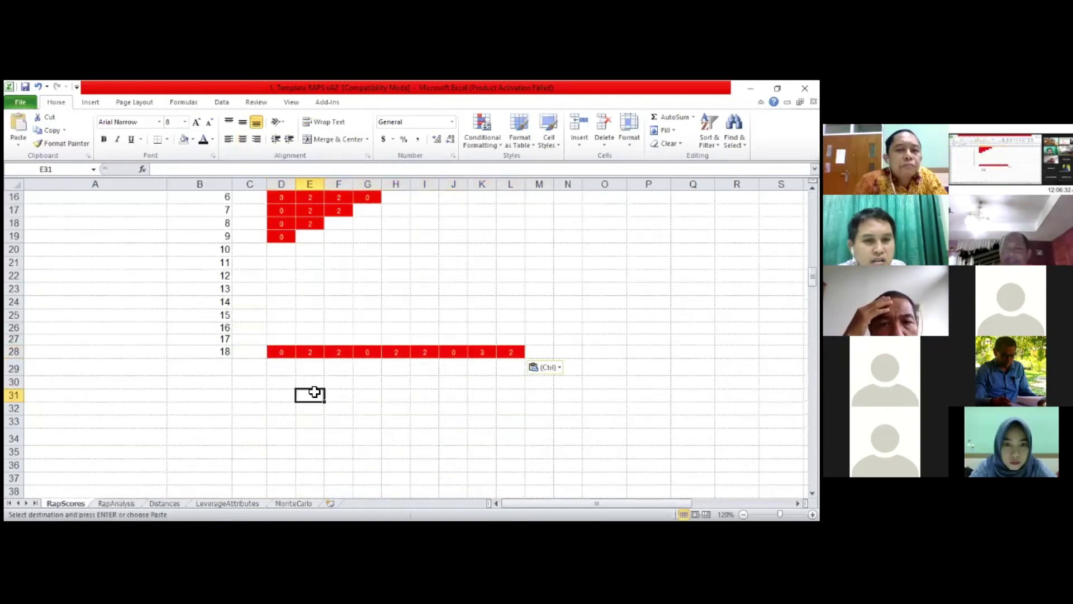
Step: Copy the GOOD scores E28:L28 into anchor row 17 at E27:L27 and F27:L27 into anchor row 16 at F26:L26
left_click_drag(311, 352, 508, 350)
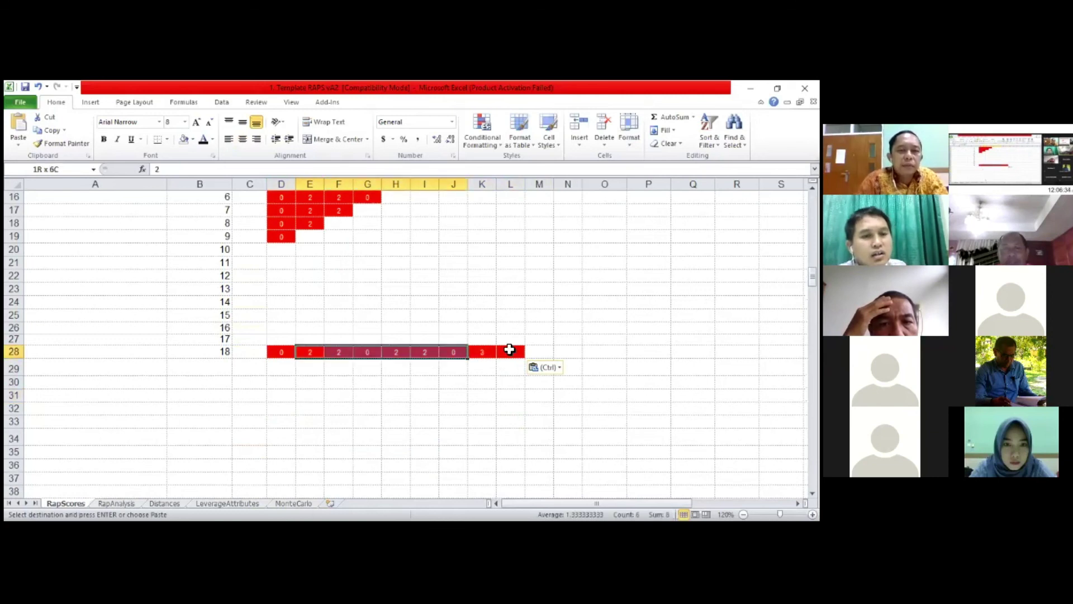
key("ctrl+c")
key("Up")
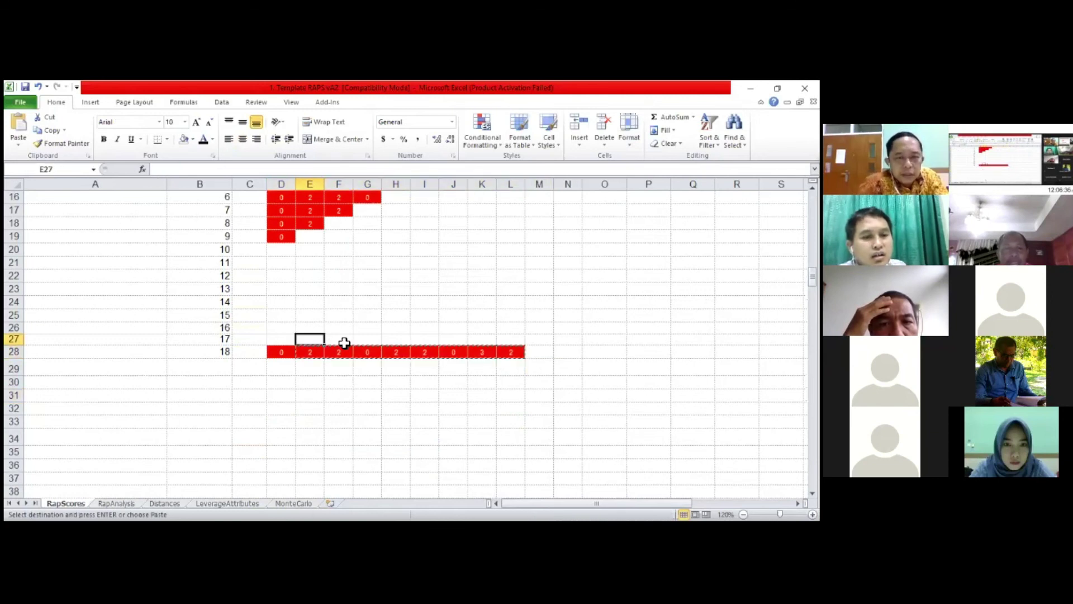
key("ctrl+v")
left_click_drag(343, 342, 521, 344)
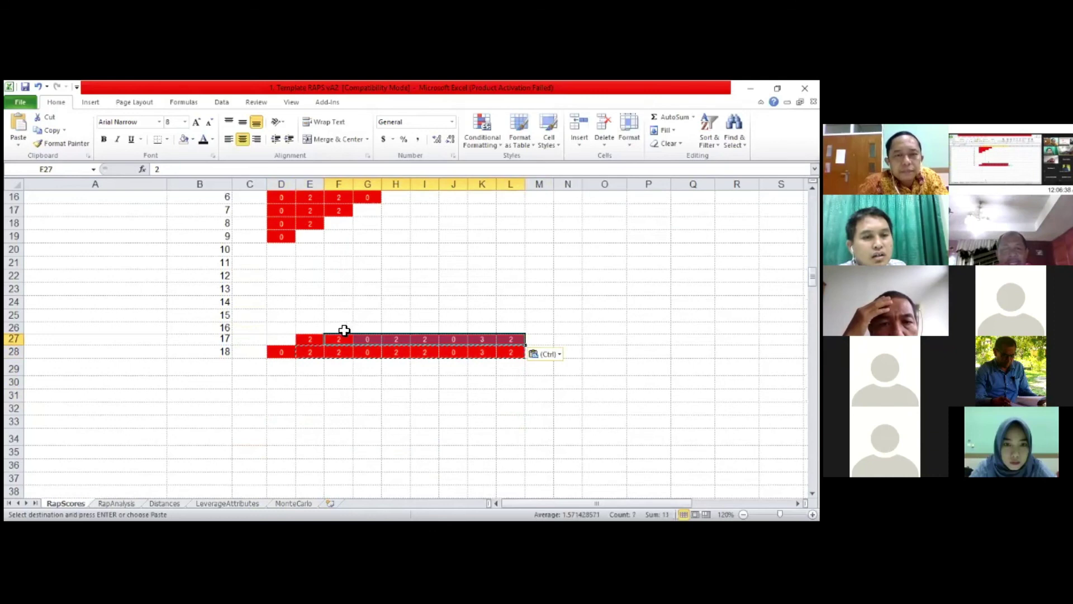
key("Up")
key("ctrl+v")
Step: Copy G26:L26 into anchor row 15 at G25:L25, and H25:L25 into anchor row 14 at H24:L24
left_click_drag(383, 332, 504, 331)
key("ctrl+c")
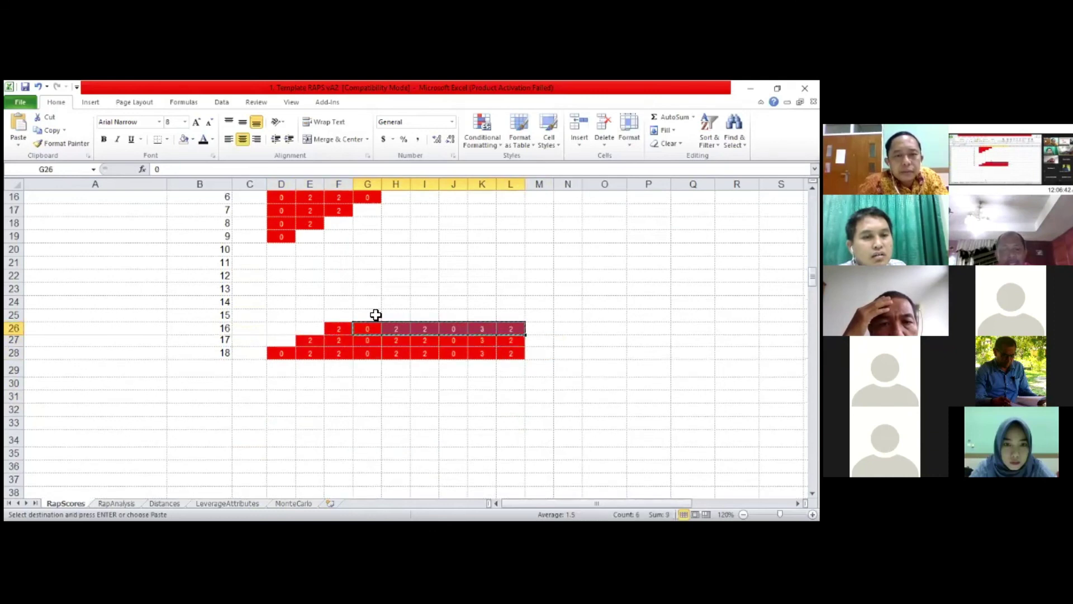
key("Up")
key("ctrl+v")
left_click_drag(506, 317, 399, 314)
key("ctrl+c")
key("Up")
key("ctrl+v")
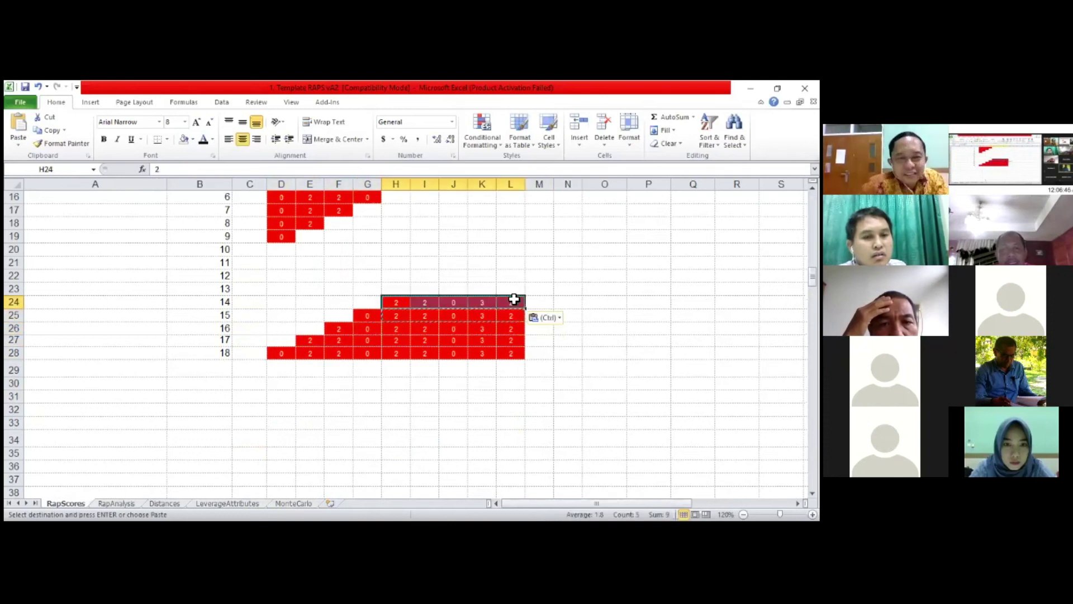
Step: Copy I24:L24 into anchor row 13 at I23:L23, and J23:L23 into anchor row 12 at J22:L22
key("ctrl+c")
left_click_drag(514, 300, 505, 277)
key("Up")
key("ctrl+v")
key("ctrl+c")
key("Up")
key("ctrl+v")
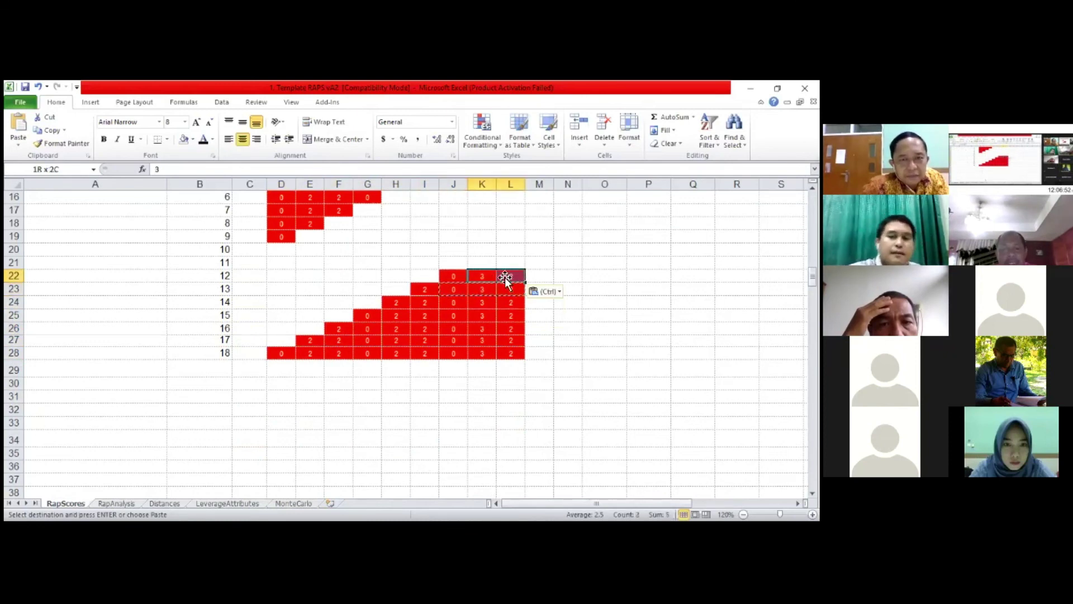
Step: Copy K22:L22 into anchor row 11 at K21:L21, and L21 into anchor row 10 at L20, and end copy mode
key("ctrl+c")
key("Up")
key("ctrl+v")
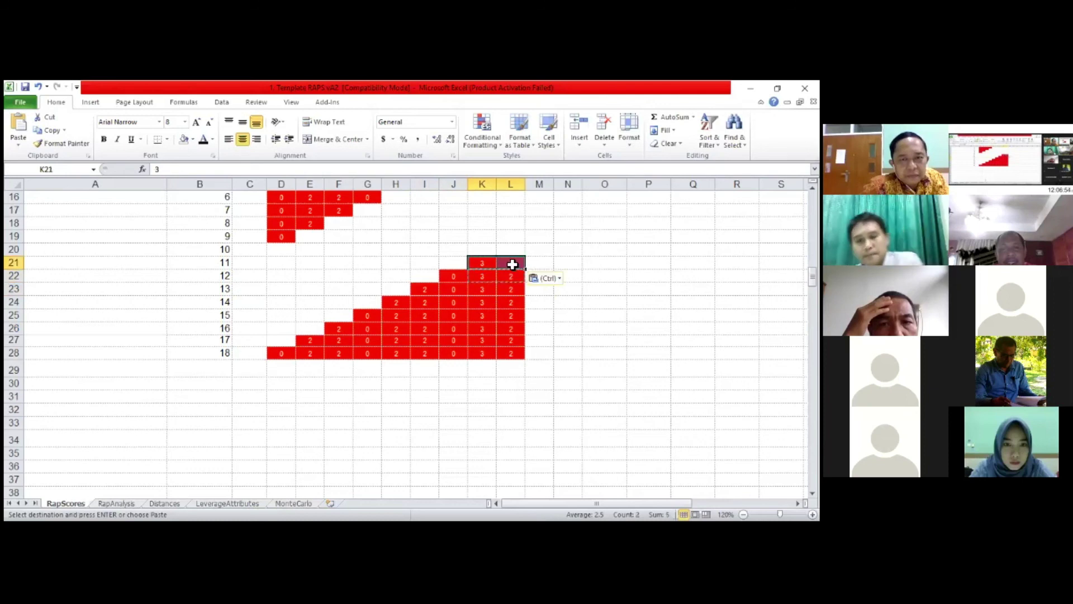
left_click(512, 266)
left_click(519, 247)
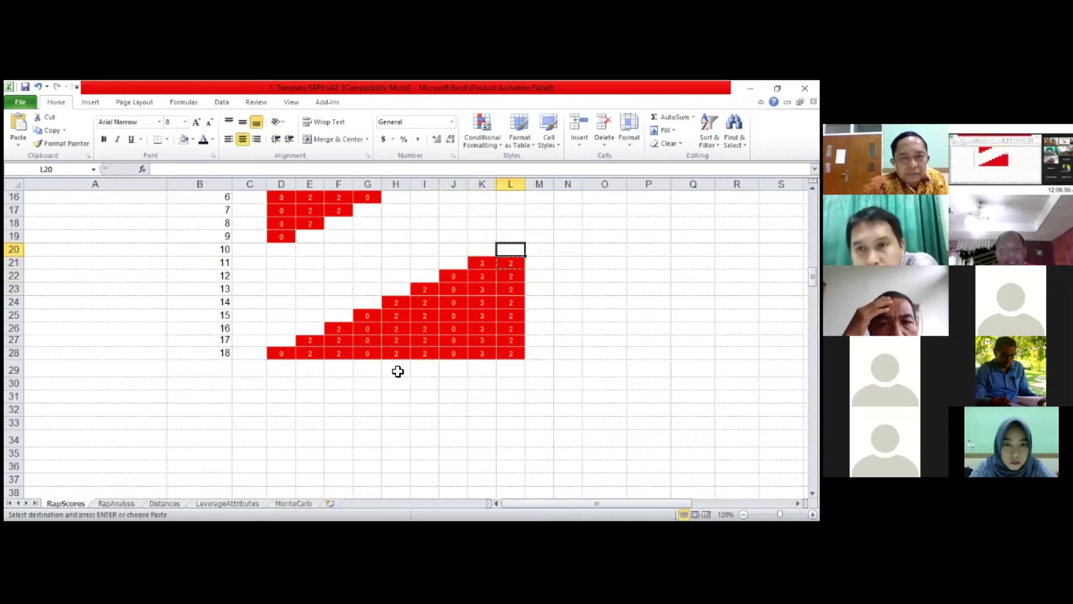
key("ctrl+v")
left_click_drag(279, 249, 518, 353)
left_click(484, 364)
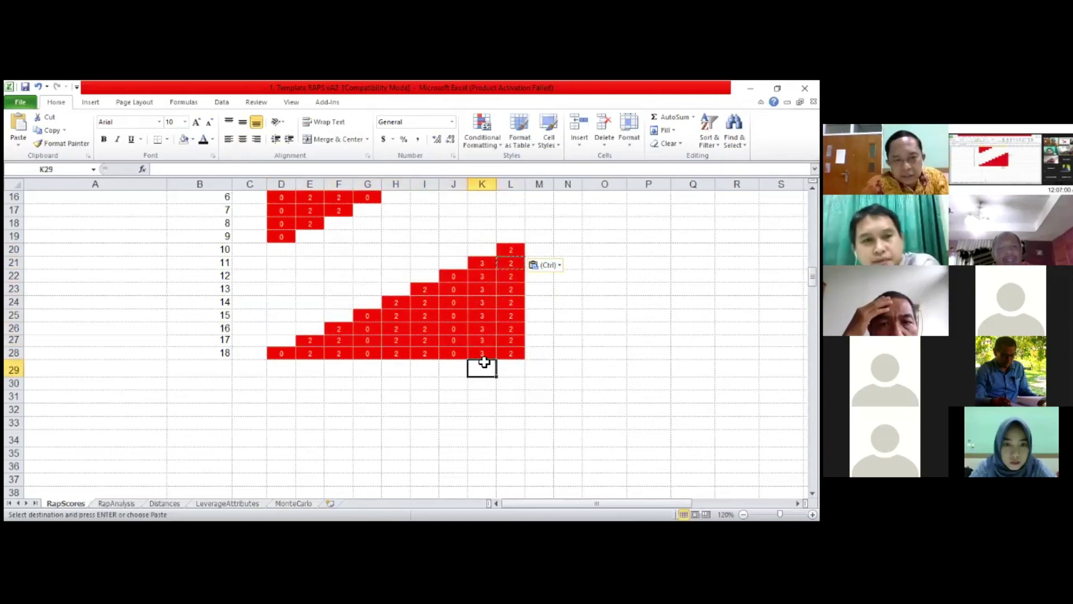
key("Escape")
Step: Examine the stepped GOOD scores and the empty cells across the anchor block D11:L28
scroll(409, 248, "up", 2)
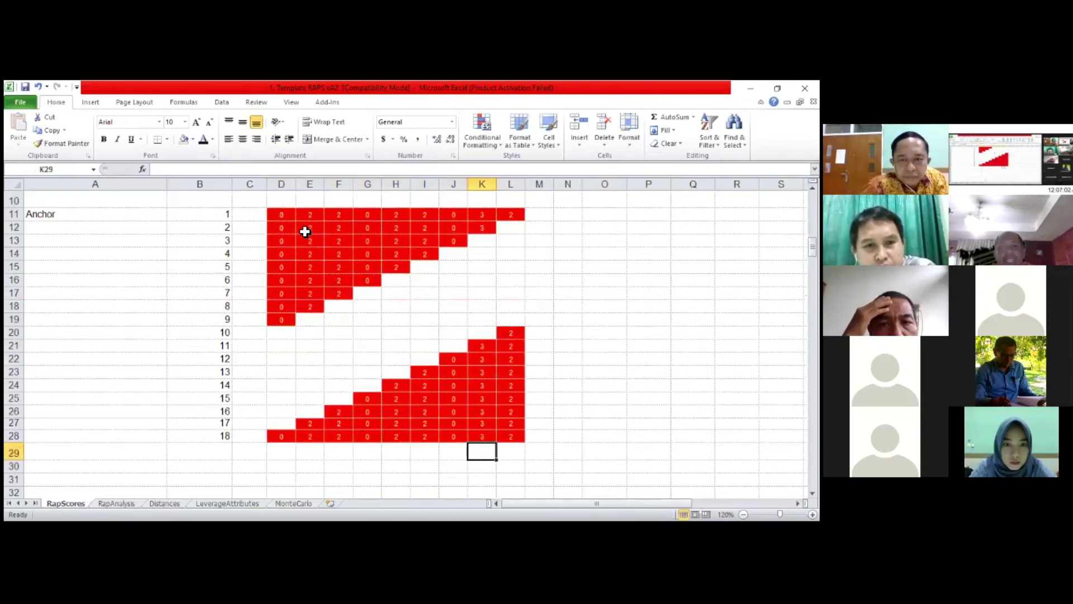
left_click_drag(304, 230, 515, 434)
left_click(414, 333)
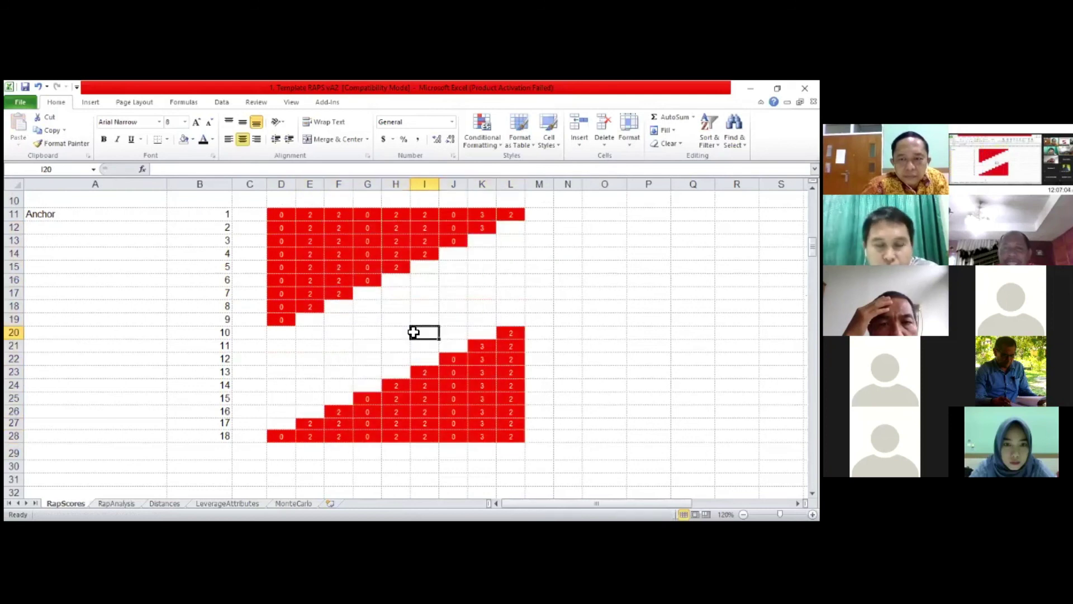
left_click_drag(309, 319, 515, 305)
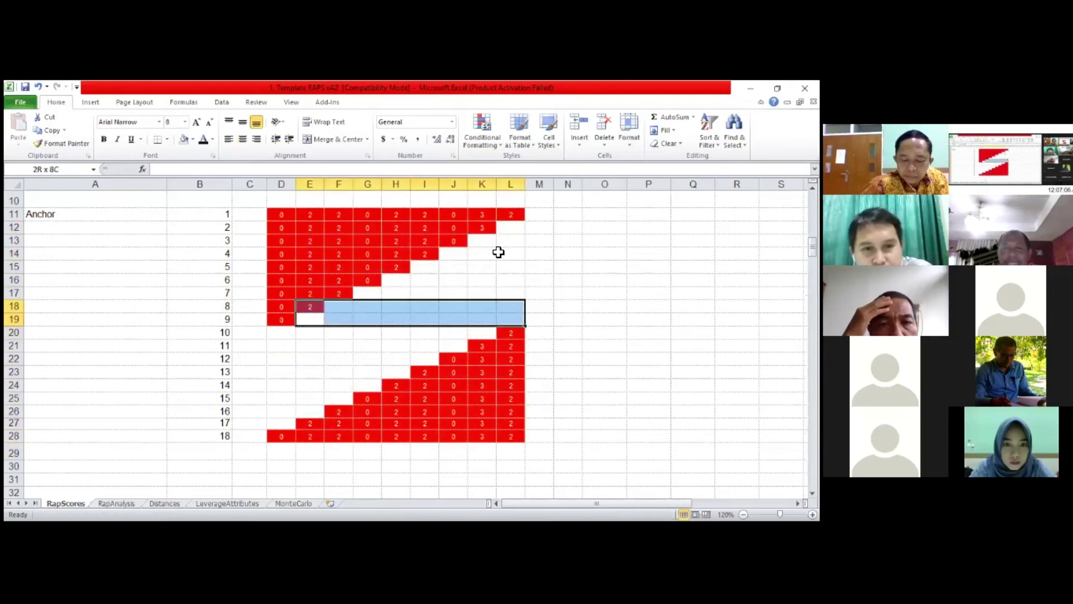
left_click_drag(511, 228, 517, 322)
left_click_drag(278, 323, 496, 436)
left_click_drag(281, 215, 506, 326)
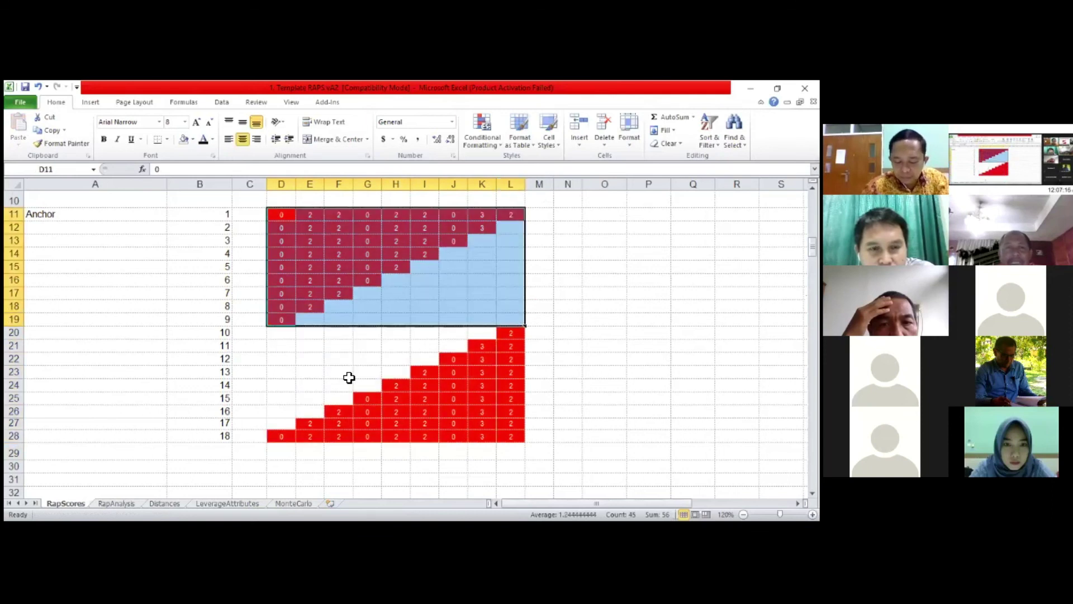
Step: Compare the UP and DOWN reference scores in rows 8 and 9 with the stepped anchor rows below
scroll(302, 379, "up", 3)
left_click_drag(281, 375, 510, 374)
left_click_drag(415, 386, 517, 384)
scroll(436, 366, "down", 4)
scroll(436, 367, "up", 2)
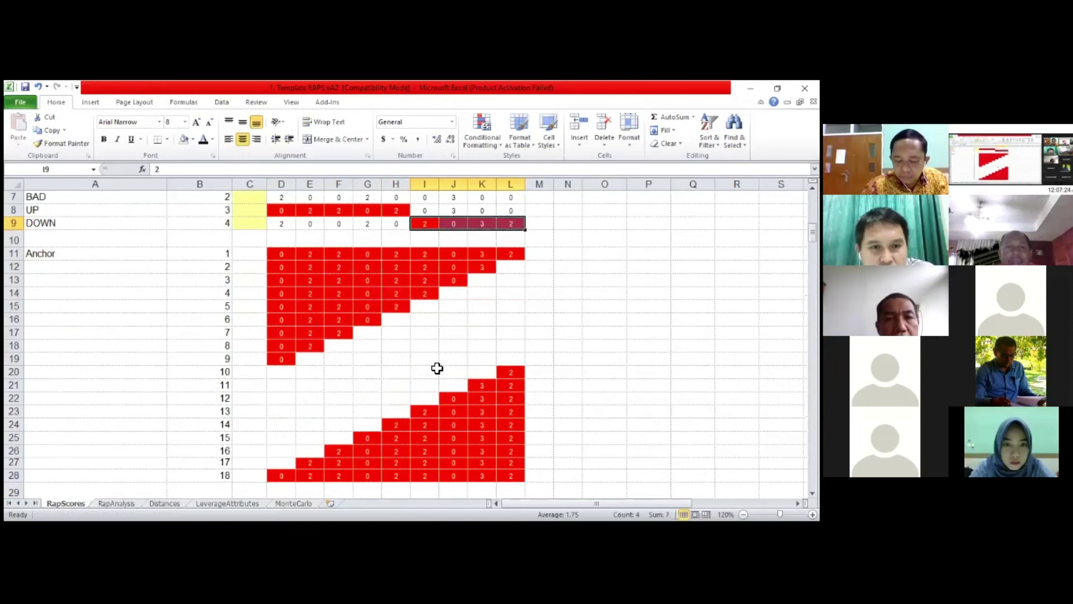
scroll(252, 348, "down", 1)
scroll(295, 301, "up", 1)
scroll(316, 231, "down", 1)
scroll(478, 268, "up", 2)
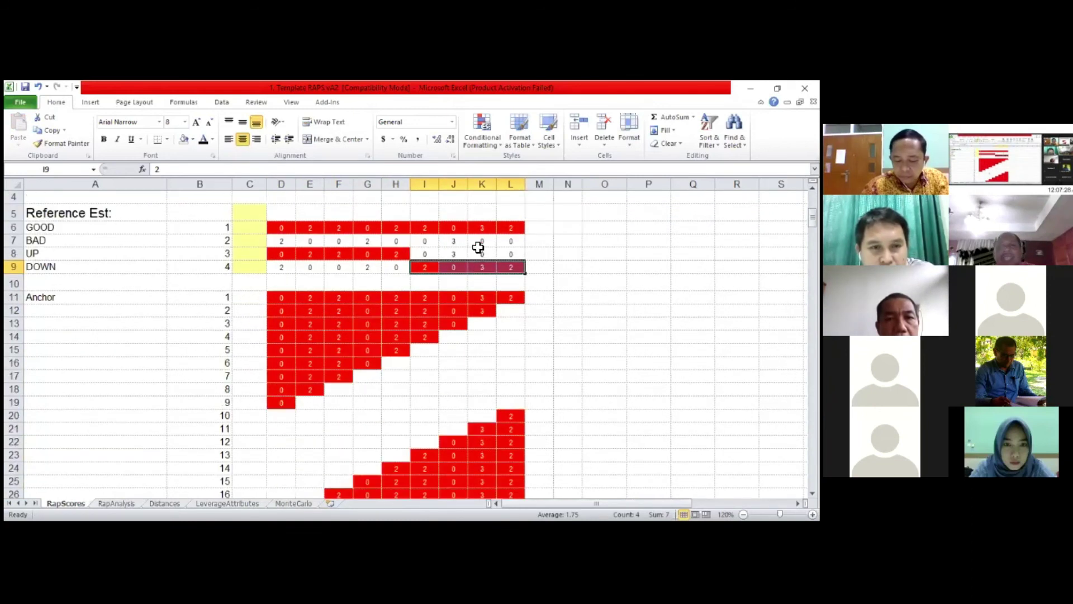
Step: Copy the BAD scores D7:K7 into the empty cells of anchor row 10 at D20:K20
left_click_drag(283, 242, 496, 240)
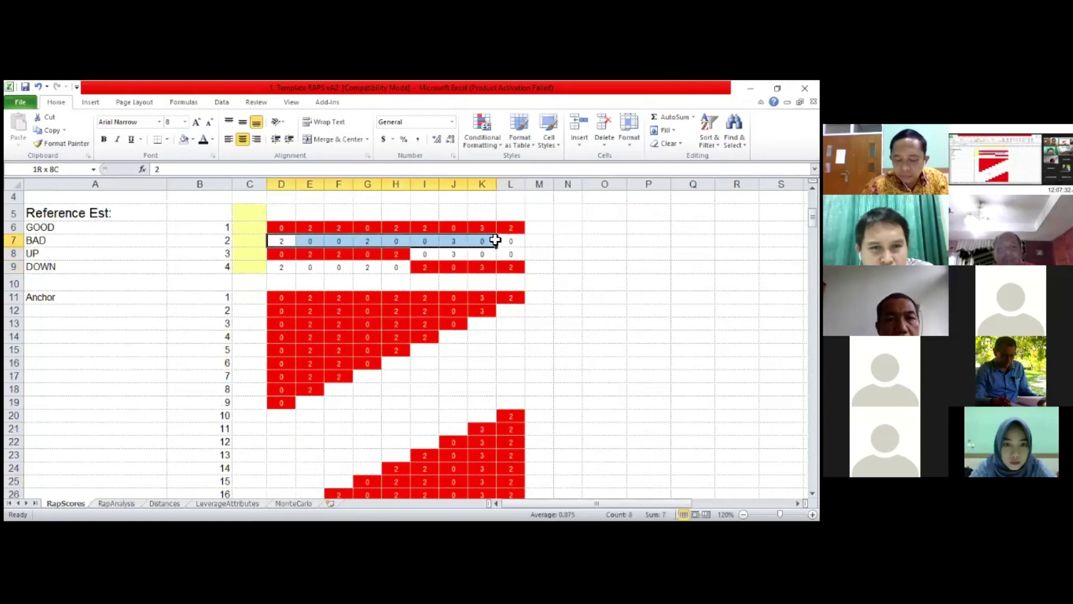
key("ctrl+c")
scroll(285, 294, "down", 3)
left_click(288, 292)
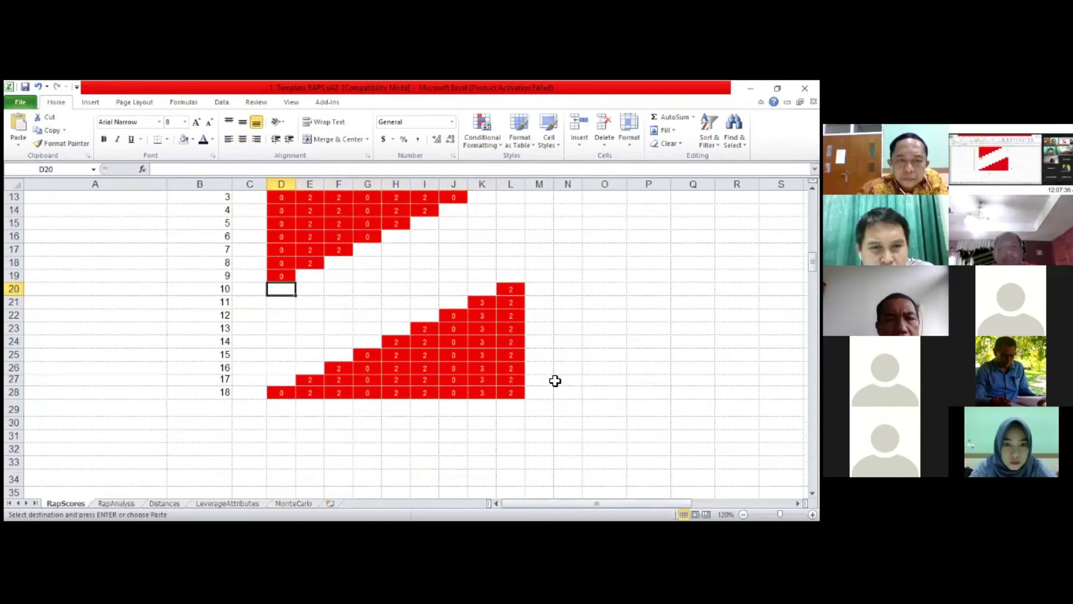
key("ctrl+v")
key("ctrl+End")
Step: Copy D20:J20 into anchor row 11 at D21:J21, and D21:I21 into anchor row 12 at D22:I22
left_click_drag(281, 289, 448, 293)
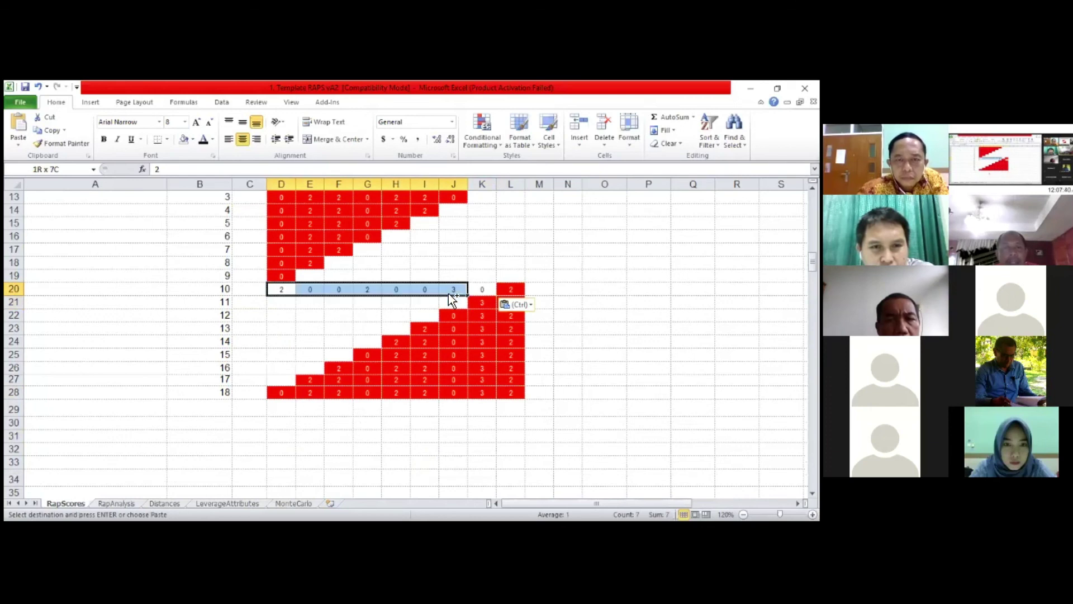
key("ctrl+c")
key("Down")
key("ctrl+v")
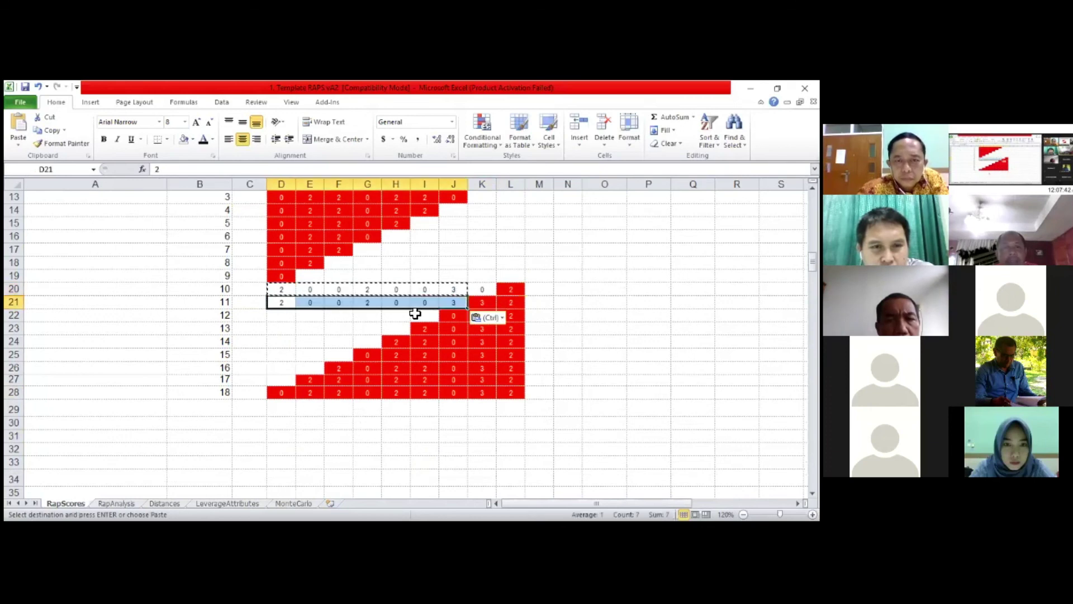
left_click(415, 314, "shift")
key("shift+Up")
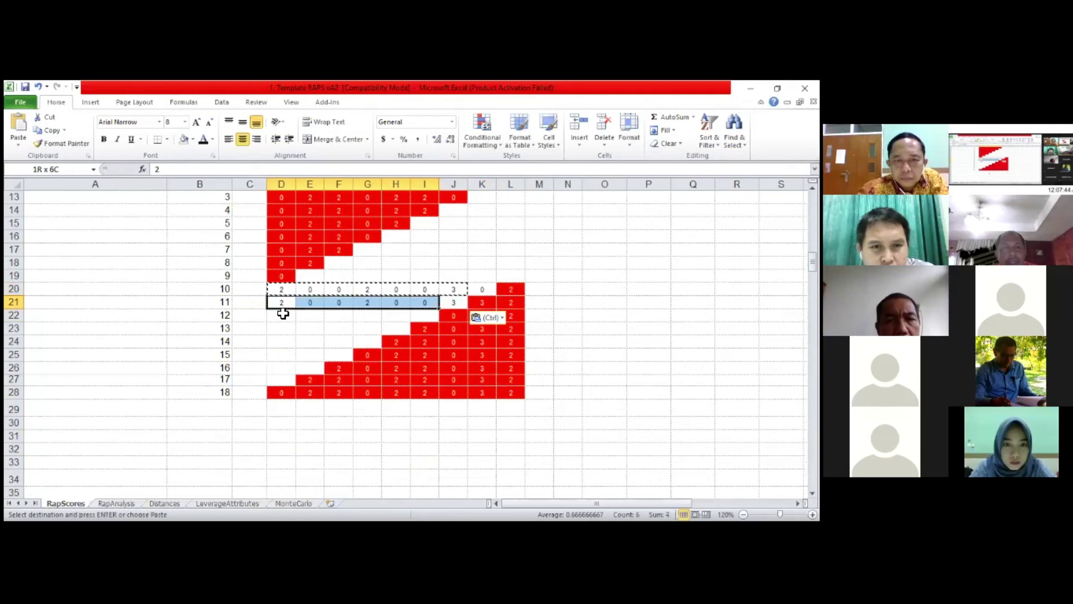
key("ctrl+c")
left_click(283, 314)
key("ctrl+v")
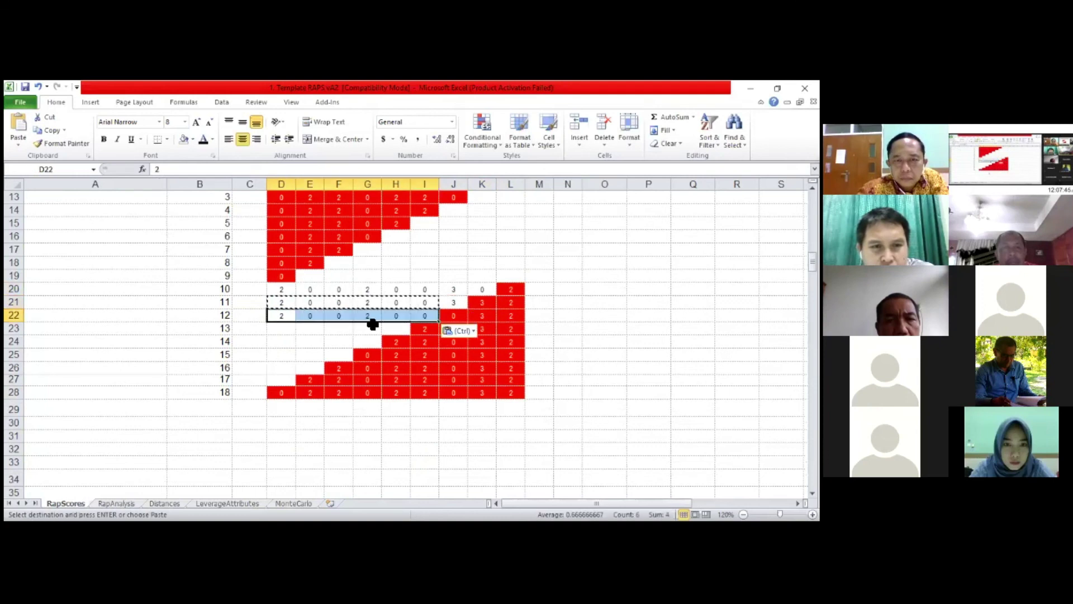
Step: Copy D22:H22 into anchor row 13 at D23:H23, and D23:G23 into anchor row 14 at D24:G24
left_click(401, 319, "shift")
key("ctrl+c")
left_click(283, 332)
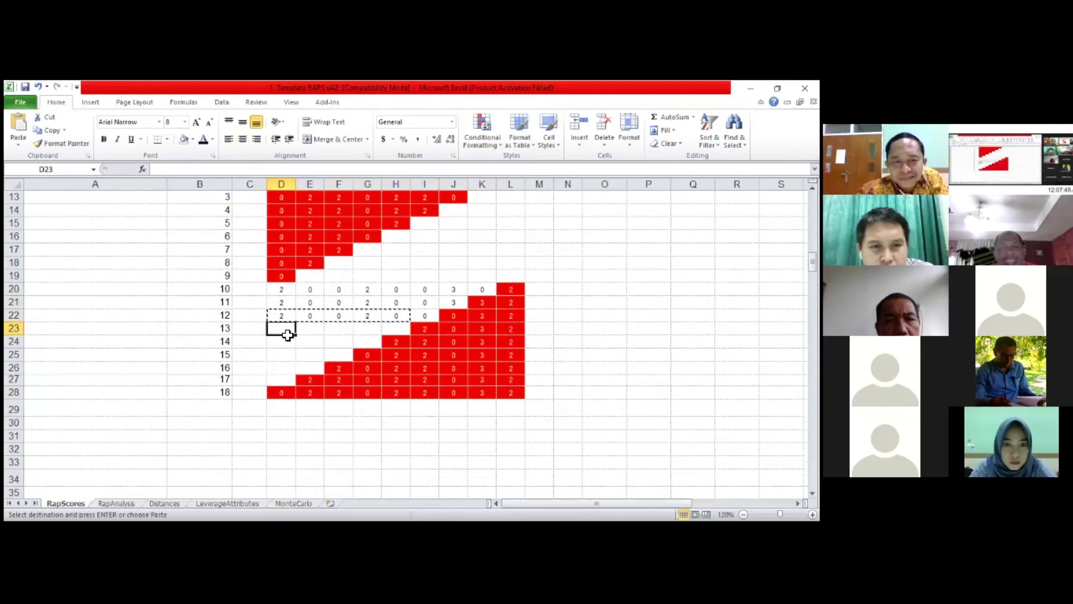
key("ctrl+v")
left_click(366, 333, "shift")
key("ctrl+c")
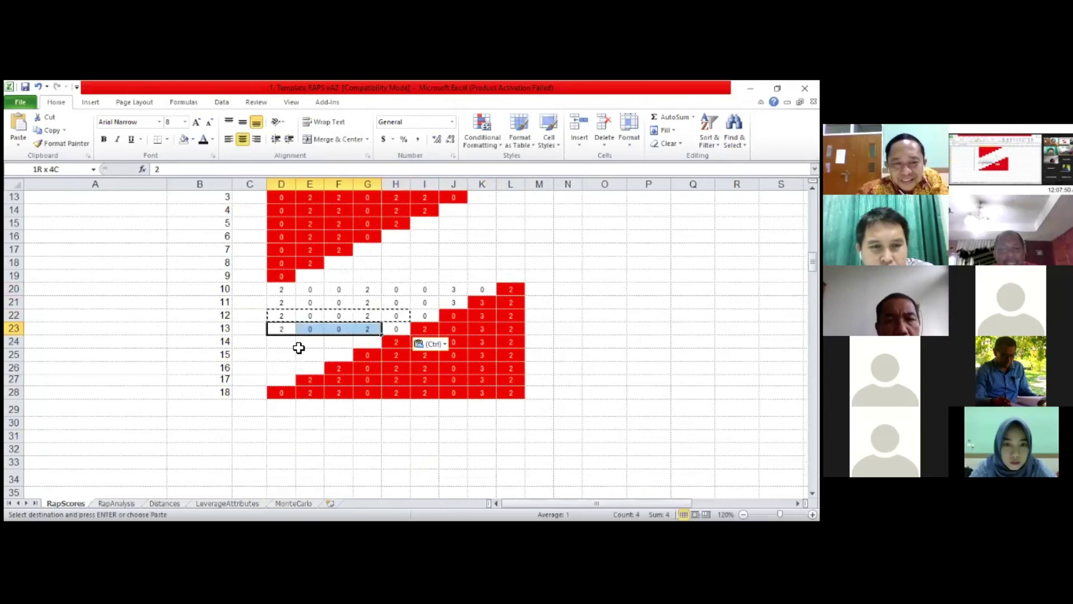
left_click(284, 344)
key("ctrl+v")
Step: Copy D24:F24 into anchor row 15 at D25:F25, and D25:E25 into anchor row 16 at D26:E26
left_click(347, 344, "shift")
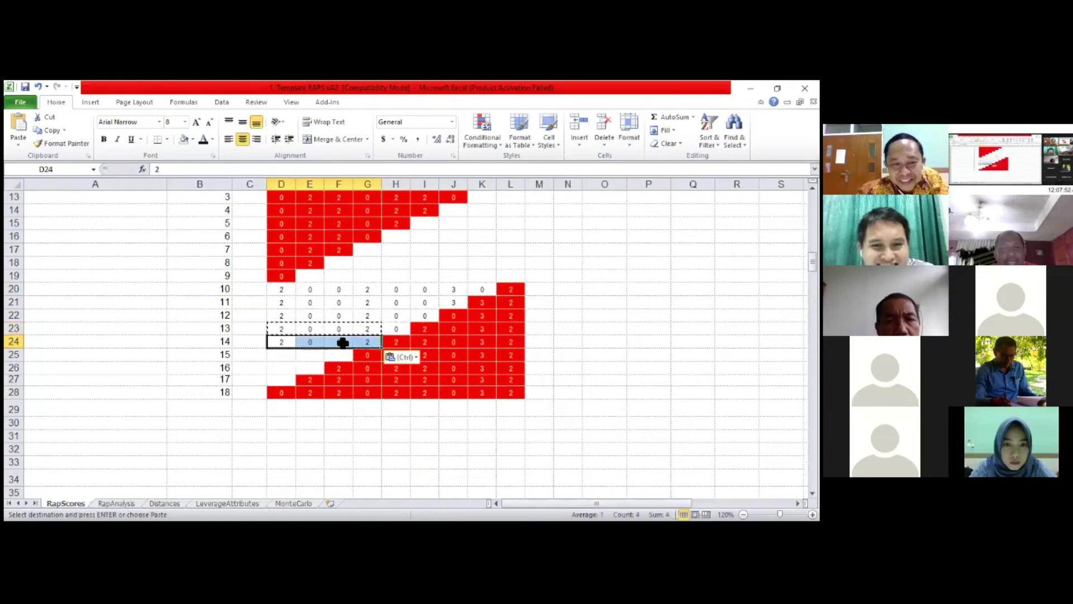
key("ctrl+c")
left_click(281, 355)
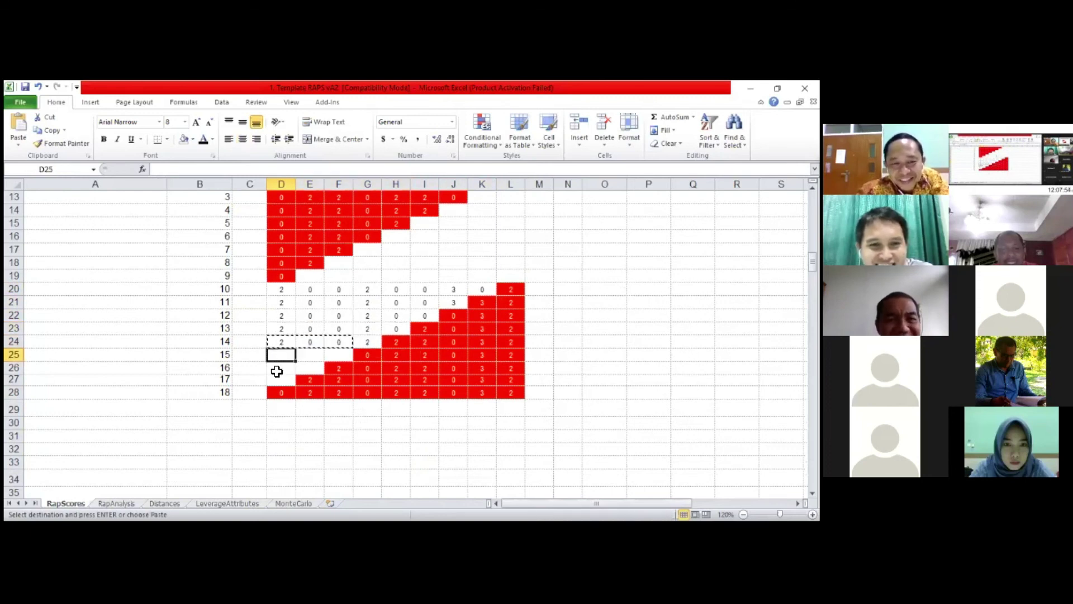
key("ctrl+v")
left_click(319, 356, "shift")
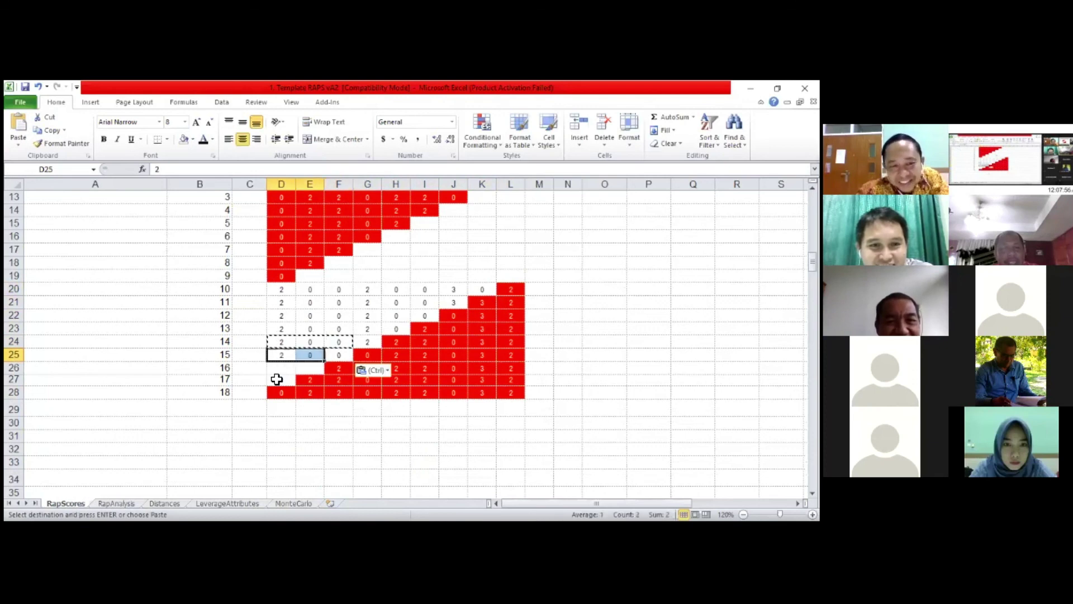
key("ctrl+c")
left_click(277, 372)
key("ctrl+v")
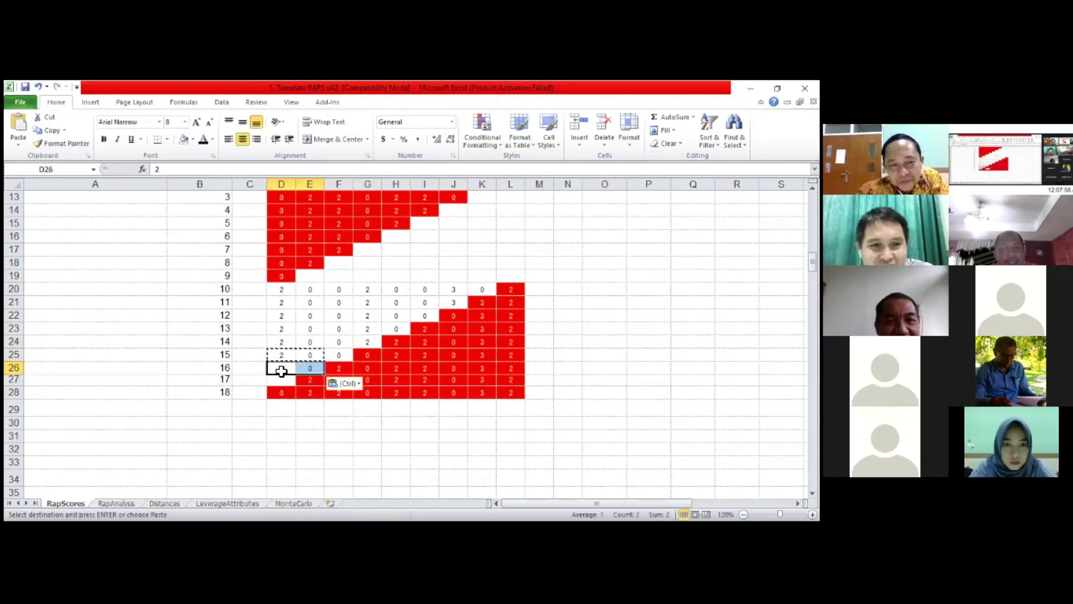
Step: Copy the BAD score in D26 into anchor row 17 at D27 and end copy mode
left_click(282, 372)
key("ctrl+c")
left_click(284, 379)
key("ctrl+v")
left_click(364, 383)
left_click(465, 379)
key("Escape")
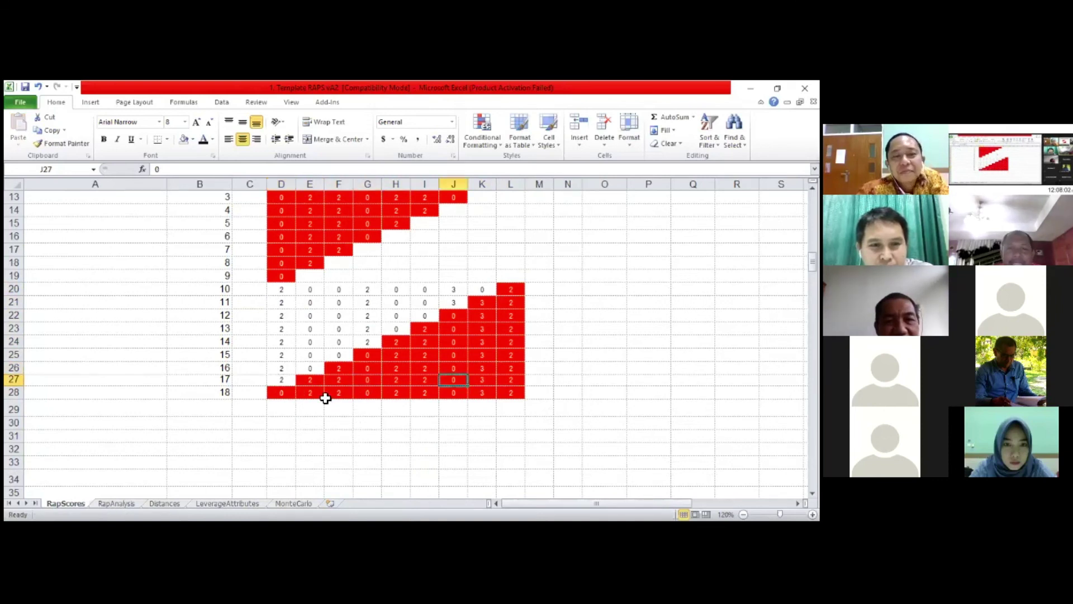
Step: Copy the BAD scores E7:L7 into the empty cells of anchor row 9 at E19:L19
scroll(310, 375, "up", 2)
left_click_drag(310, 376, 486, 372)
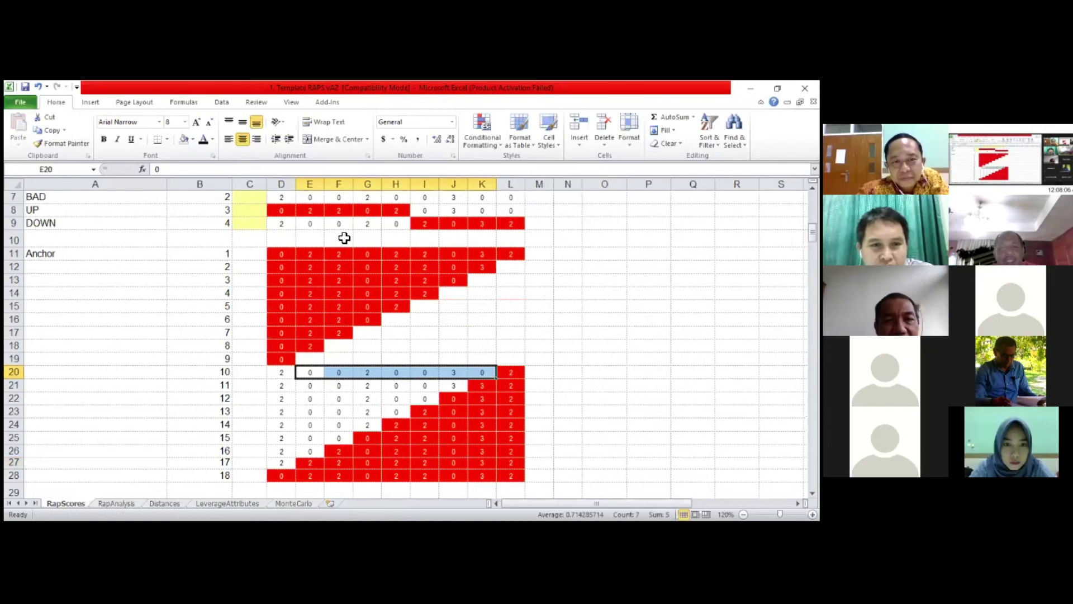
scroll(306, 241, "up", 1)
left_click_drag(307, 241, 505, 242)
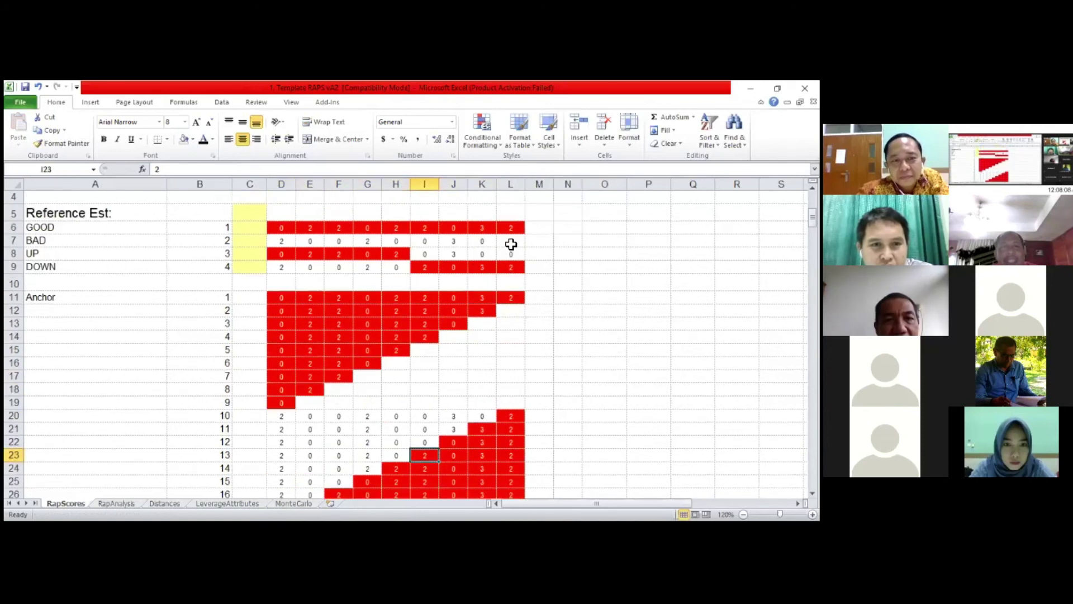
key("ctrl+c")
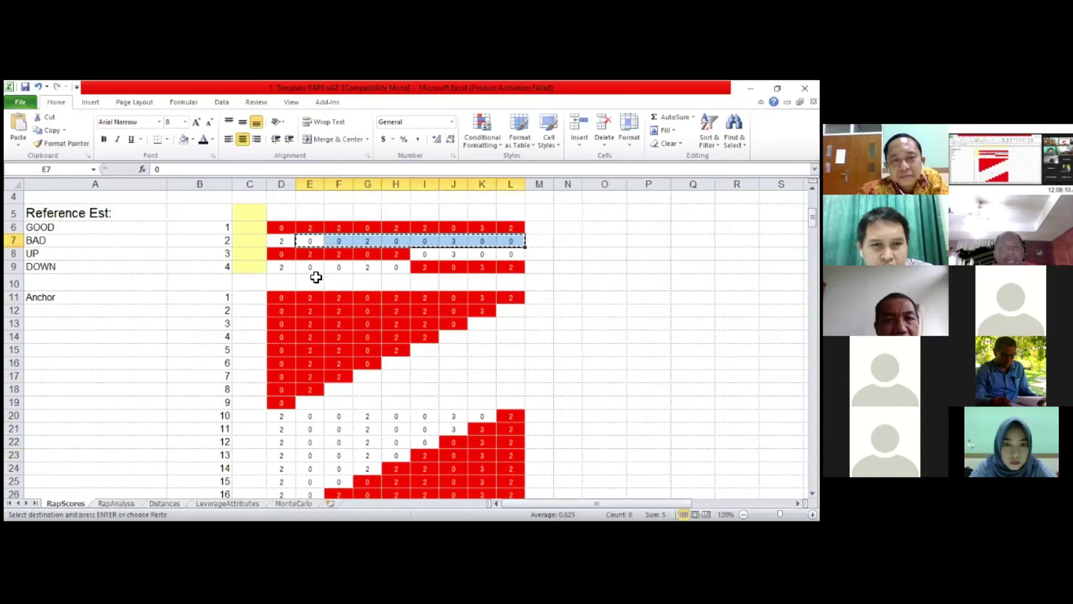
scroll(316, 277, "down", 3)
left_click(311, 276)
key("ctrl+v")
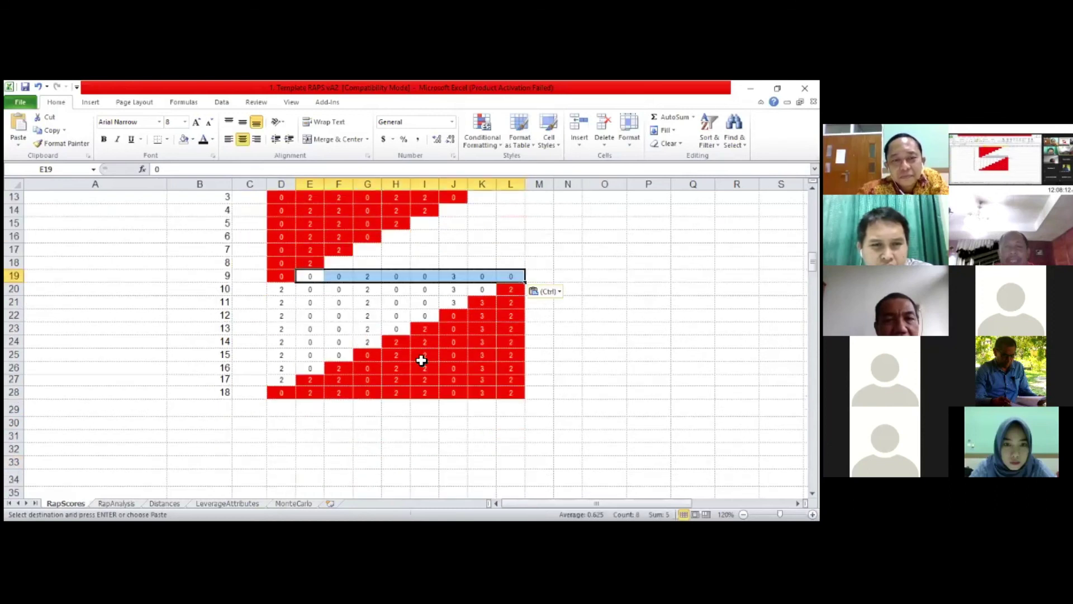
Step: Copy F19:L19 into anchor row 8 at F18:L18, and G18:L18 into anchor row 7 at G17:L17
scroll(336, 360, "up", 2)
left_click_drag(339, 359, 515, 359)
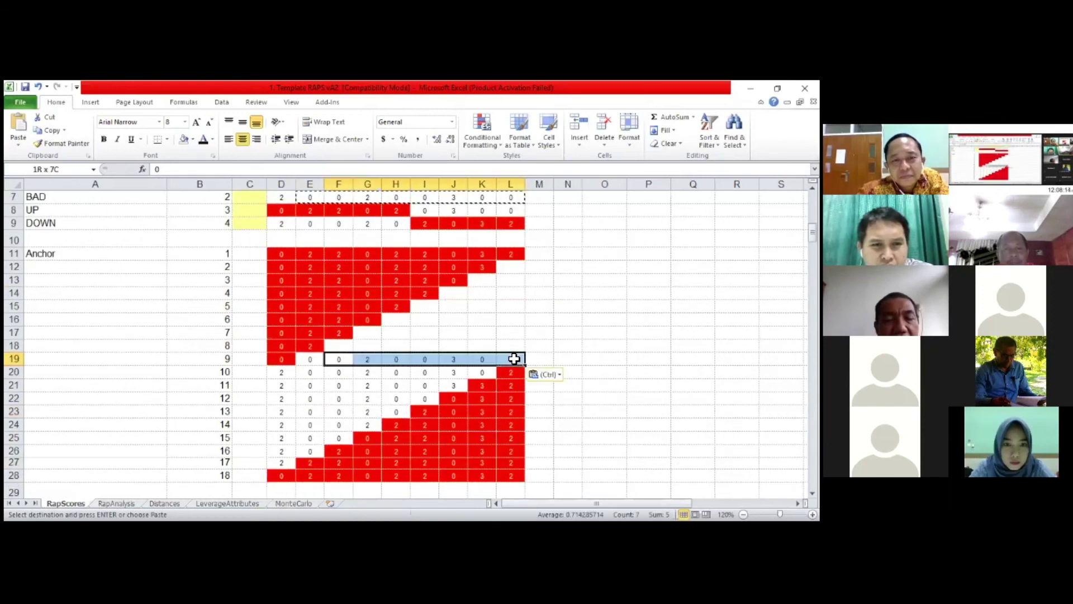
key("ctrl+c")
left_click(366, 346)
key("ctrl+v")
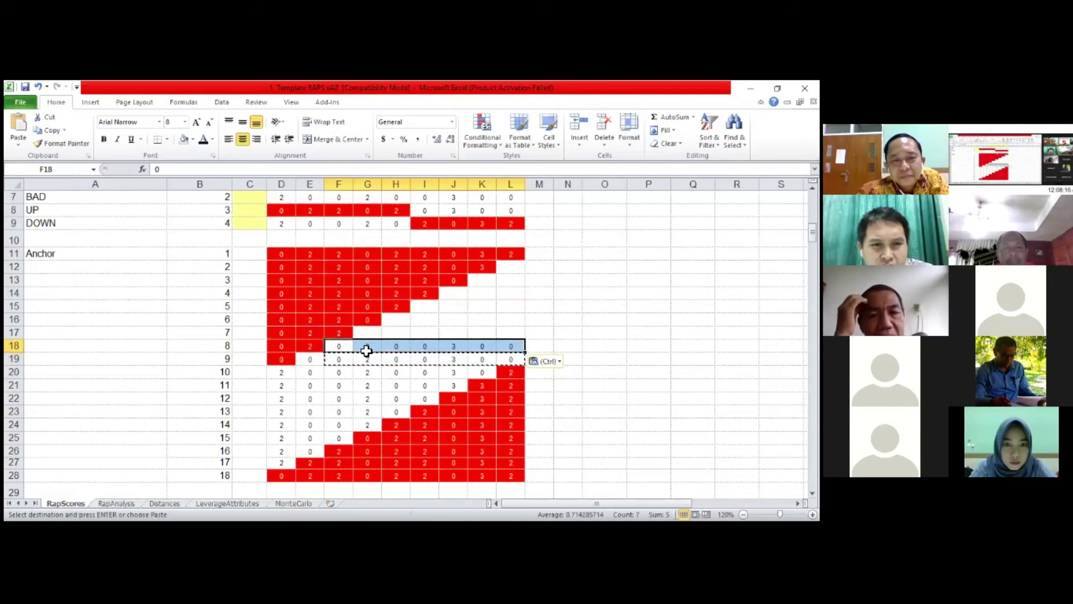
mouse_move(513, 346)
left_mouse_down()
mouse_move(367, 346)
mouse_move(486, 328)
mouse_move(512, 335)
left_mouse_up()
key("ctrl+c")
left_click(368, 332)
key("ctrl+v")
Step: Copy H17:L17 into anchor row 6 at H16:L16, and I16:L16 into anchor row 5 at I15:L15
key("ctrl+c")
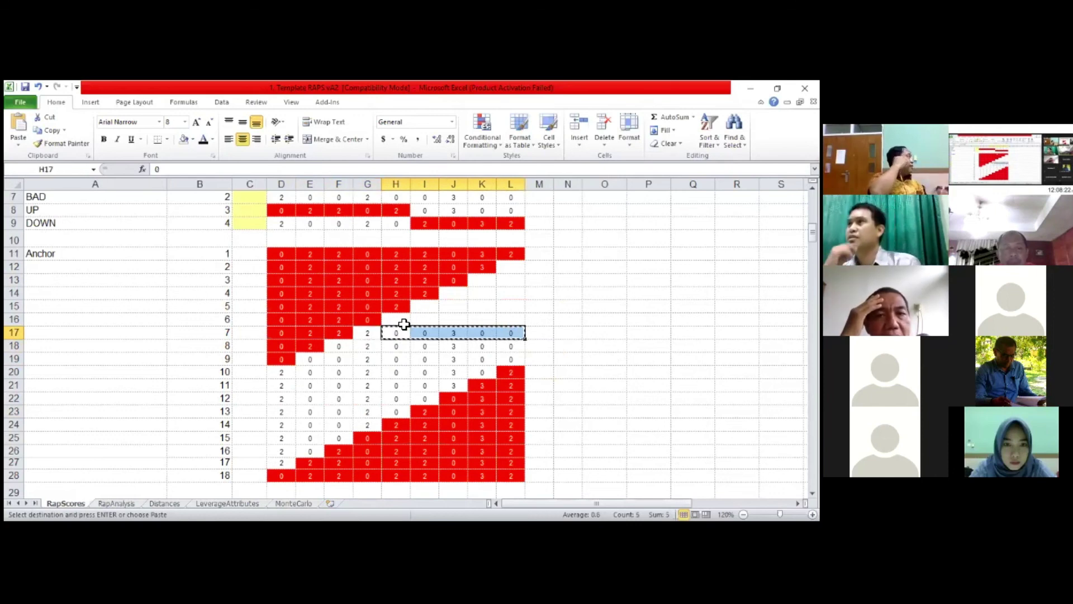
left_click(402, 321)
key("ctrl+v")
left_click_drag(428, 319, 511, 319)
key("ctrl+c")
mouse_move(445, 306)
left_mouse_down()
mouse_move(539, 304)
mouse_move(457, 290)
left_mouse_up()
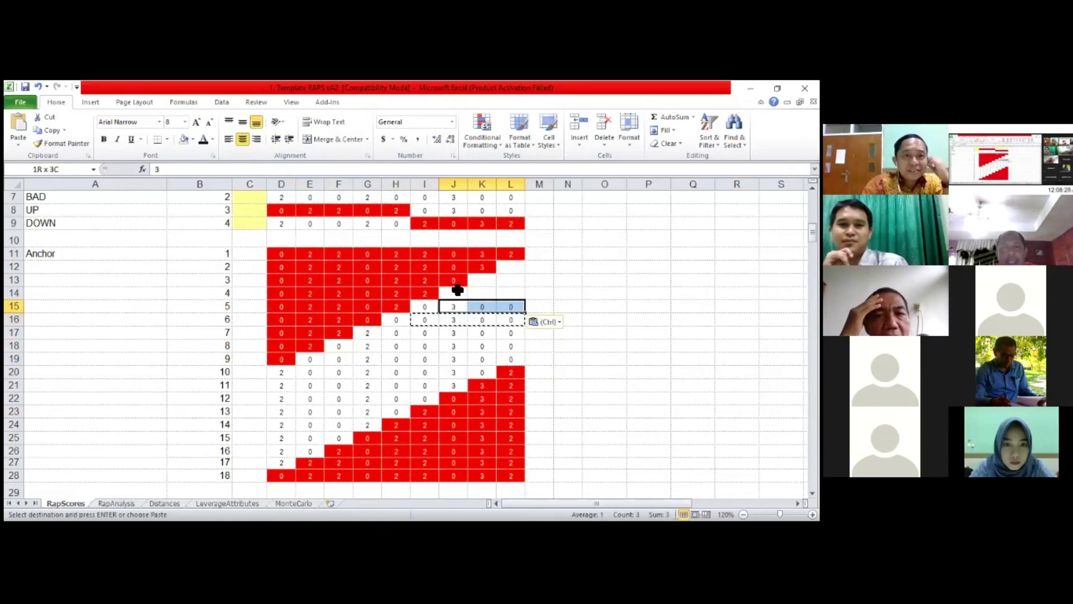
Step: Copy J15:L15 into anchor row 4 at J14:L14, and K14:L14 into anchor row 3 at K13:L13
key("ctrl+c")
left_click(457, 290)
key("ctrl+v")
left_click_drag(486, 292, 511, 293)
key("ctrl+c")
key("Up")
key("ctrl+v")
Step: Copy the BAD score in L13 into anchor row 2 at L12 and end copy mode
left_click(513, 267)
left_click(514, 281)
key("ctrl+c")
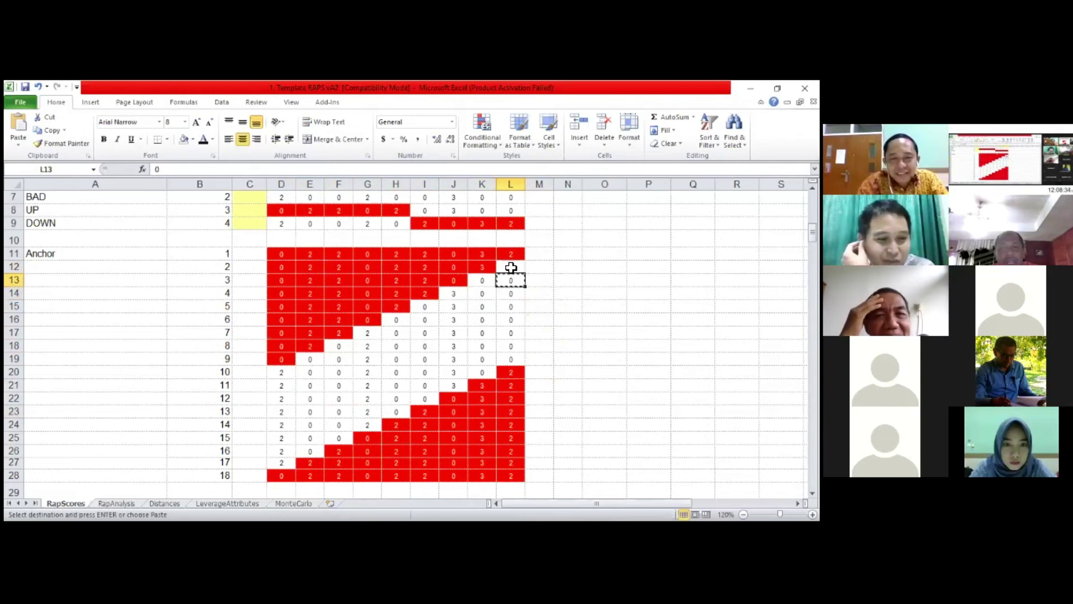
left_click(511, 268)
key("ctrl+v")
left_click(491, 297)
key("Escape")
key("Down")
key("Down")
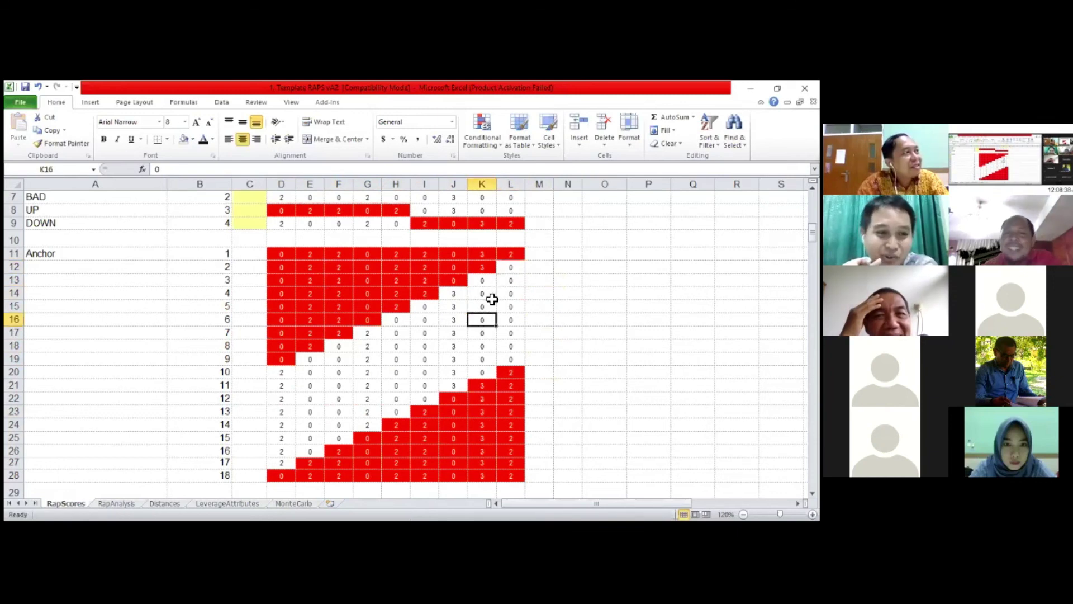